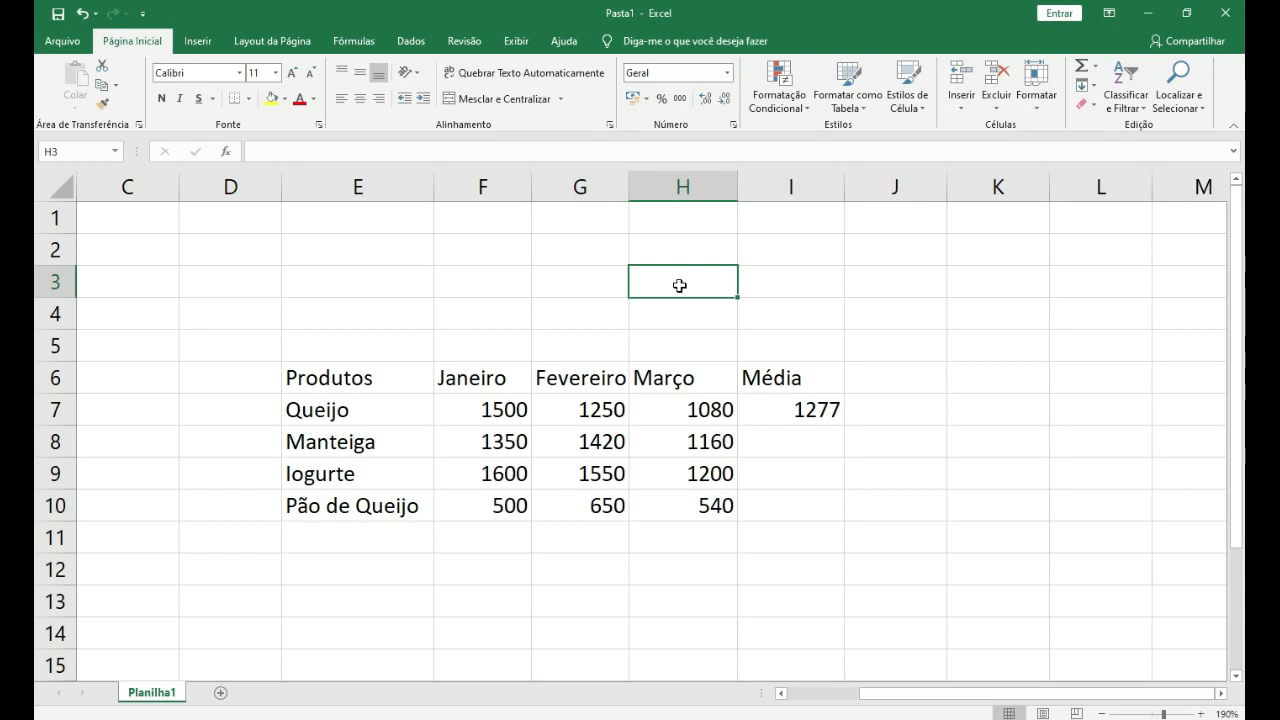
- Copy the Janeiro column data in F6:F10 and paste it into column K starting at K6
drag(478, 378, 492, 510)
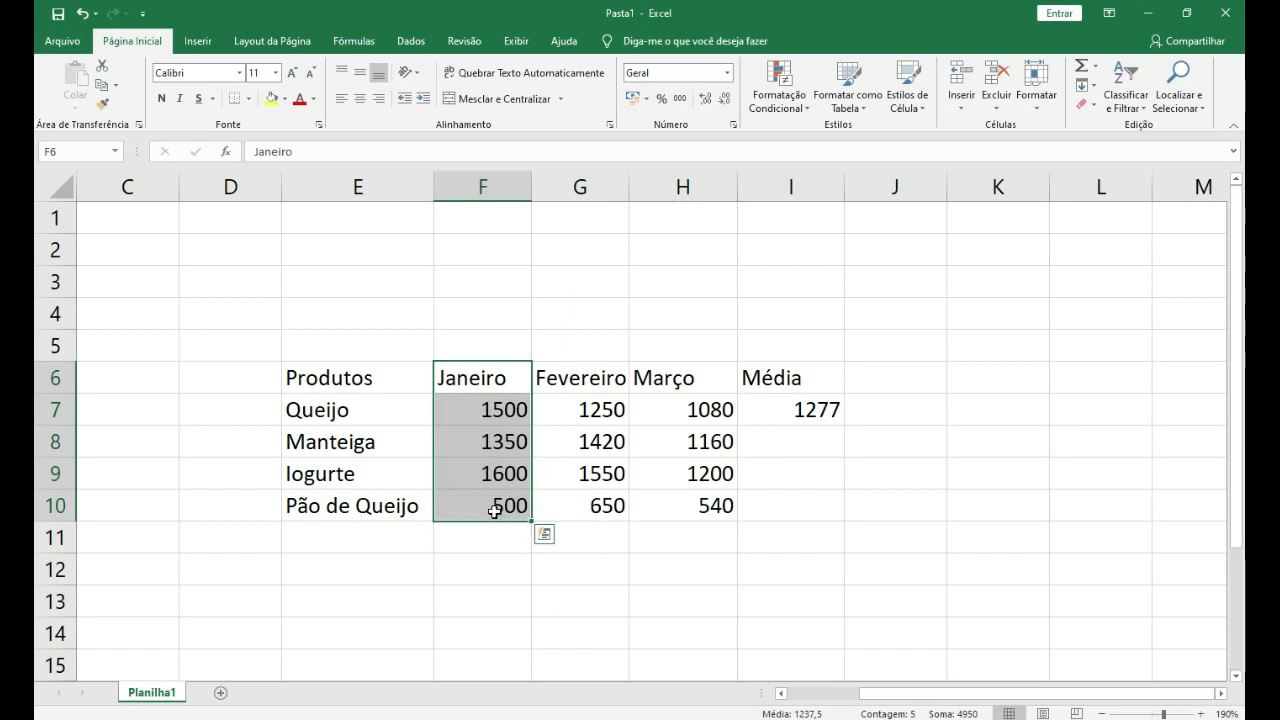
right_click(481, 436)
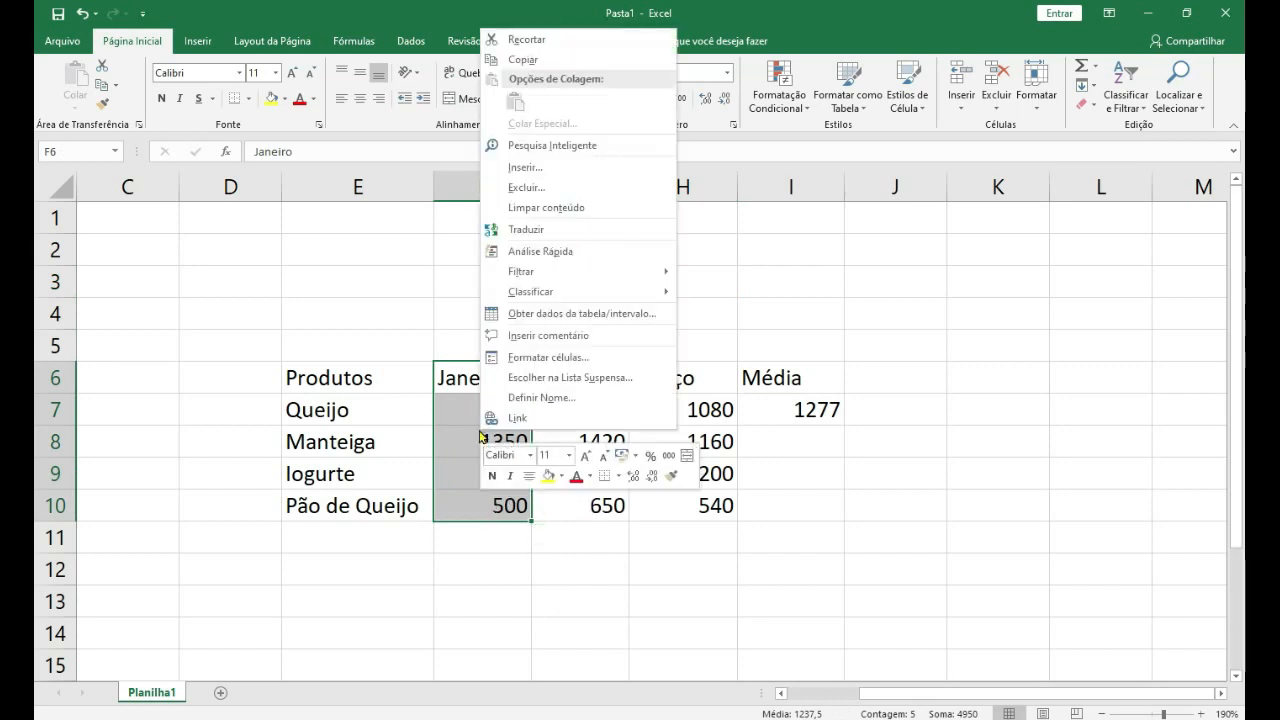
click(537, 63)
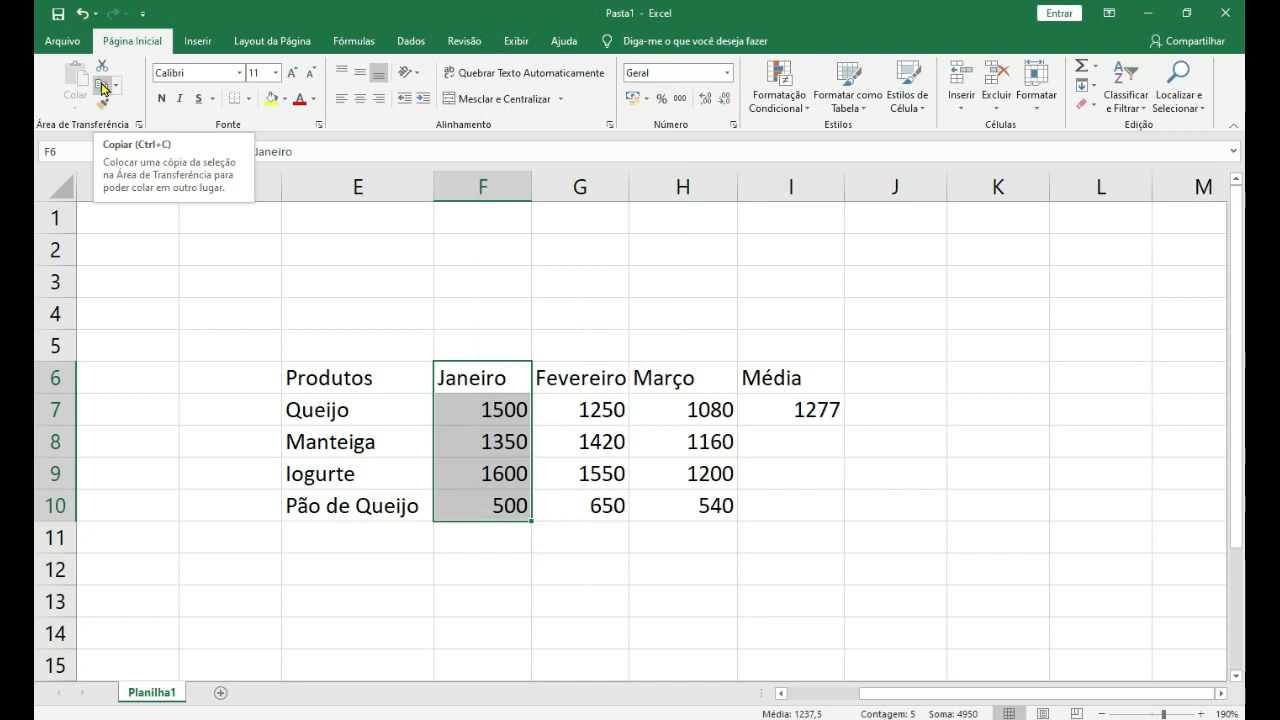
click(101, 88)
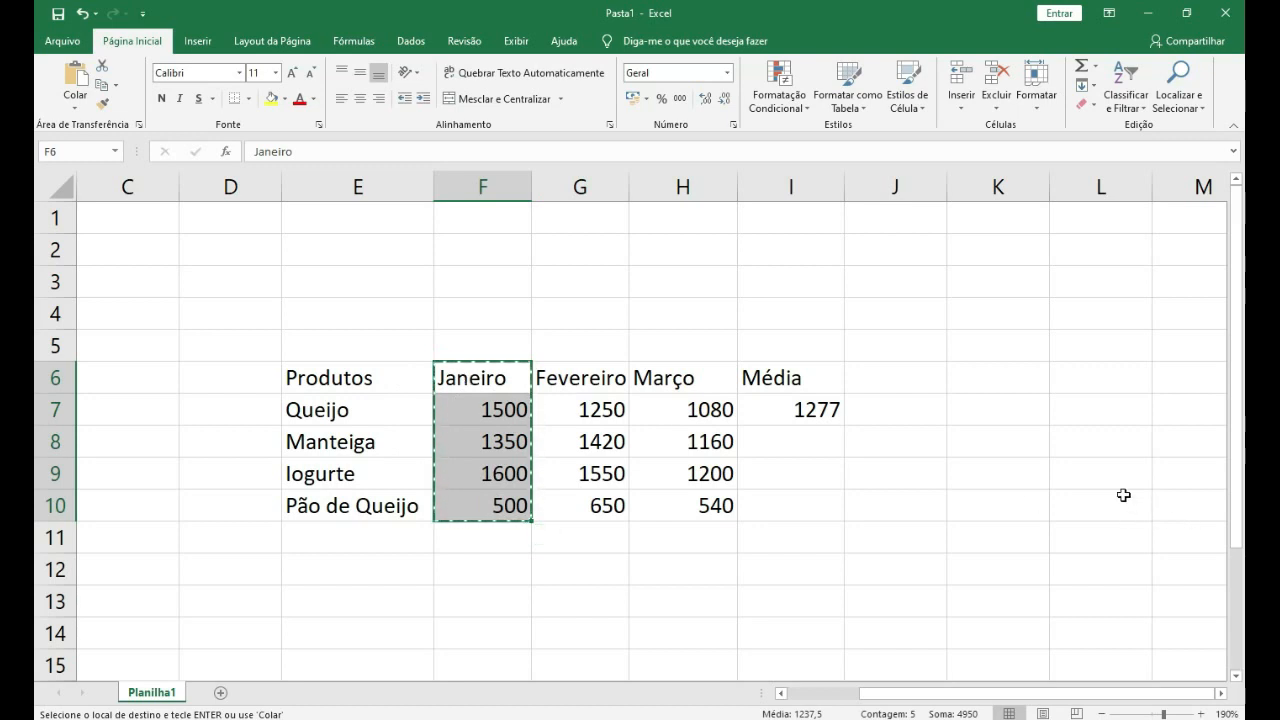
click(1008, 374)
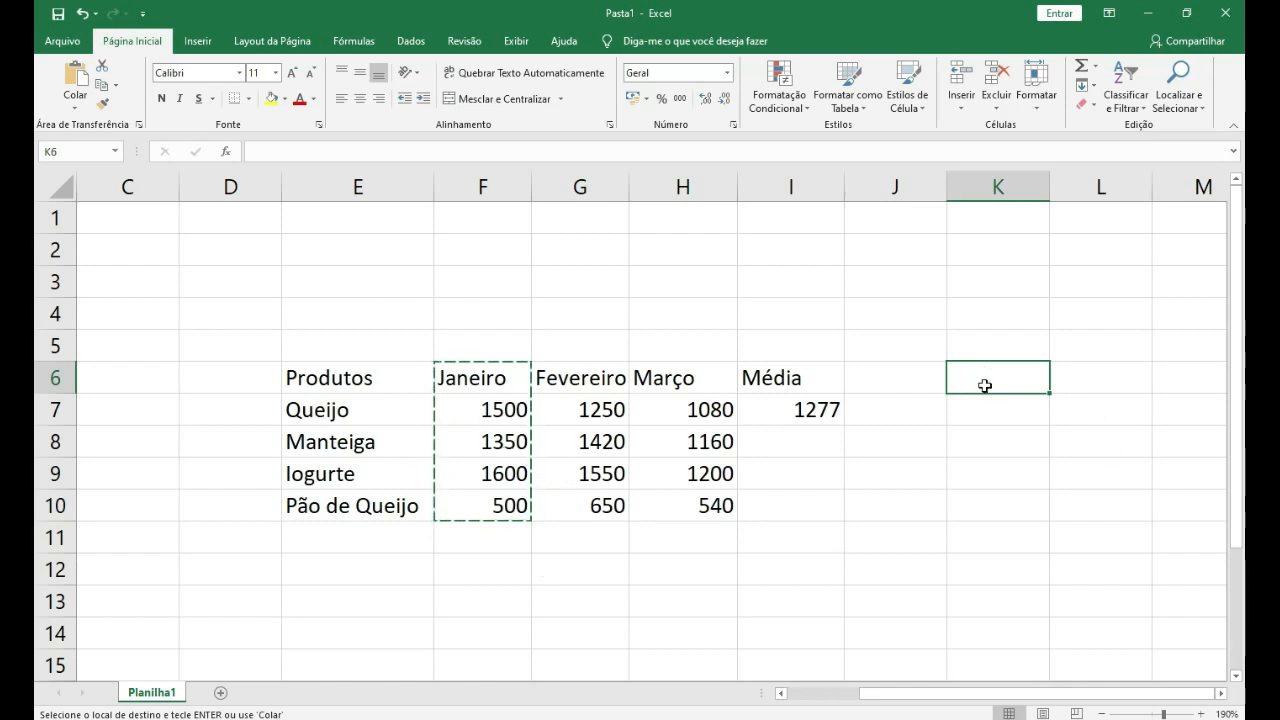
key(Return)
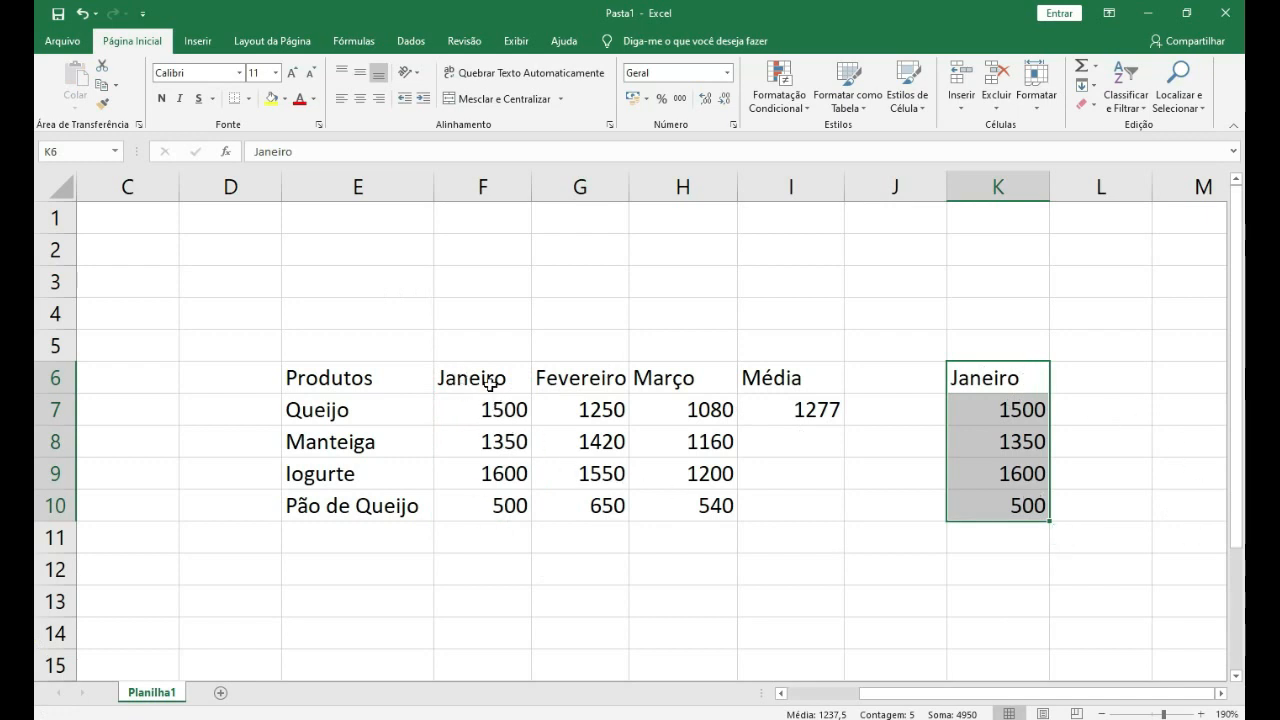
- Copy the Fevereiro column data in G6:G10 and paste it into column L starting at L6
drag(490, 383, 502, 498)
drag(585, 382, 597, 505)
key(ctrl+c)
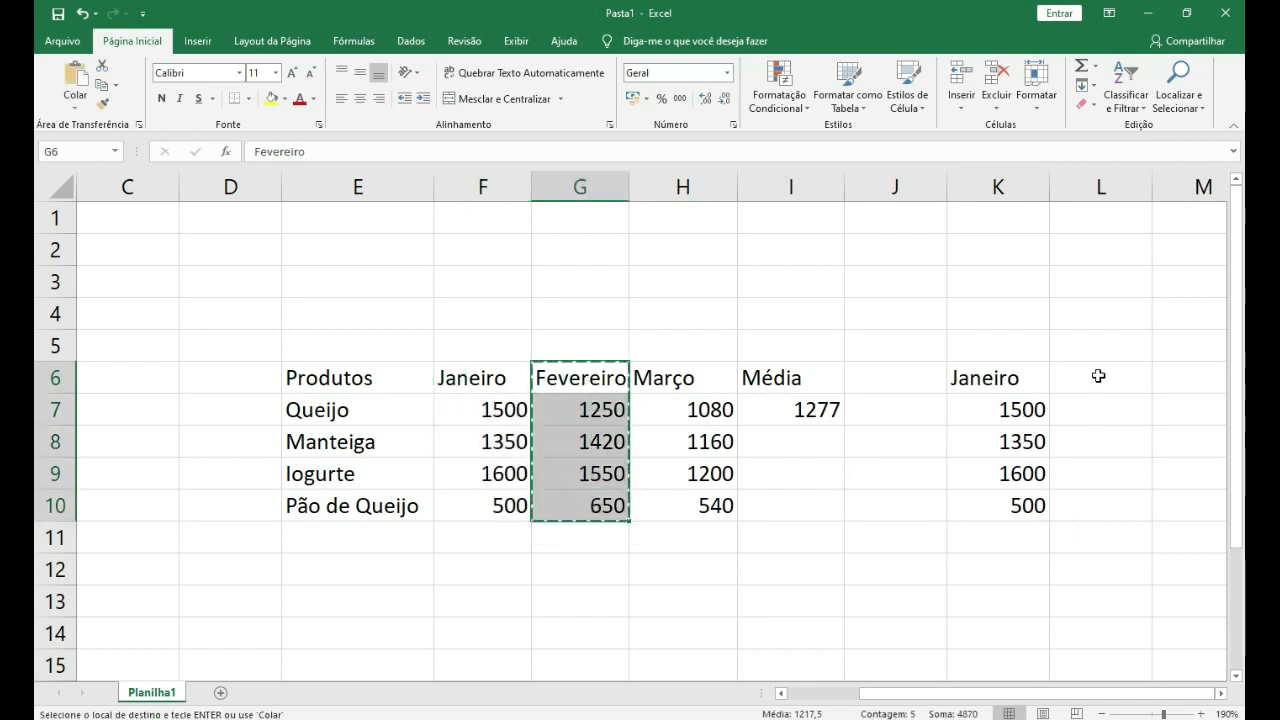
click(1098, 376)
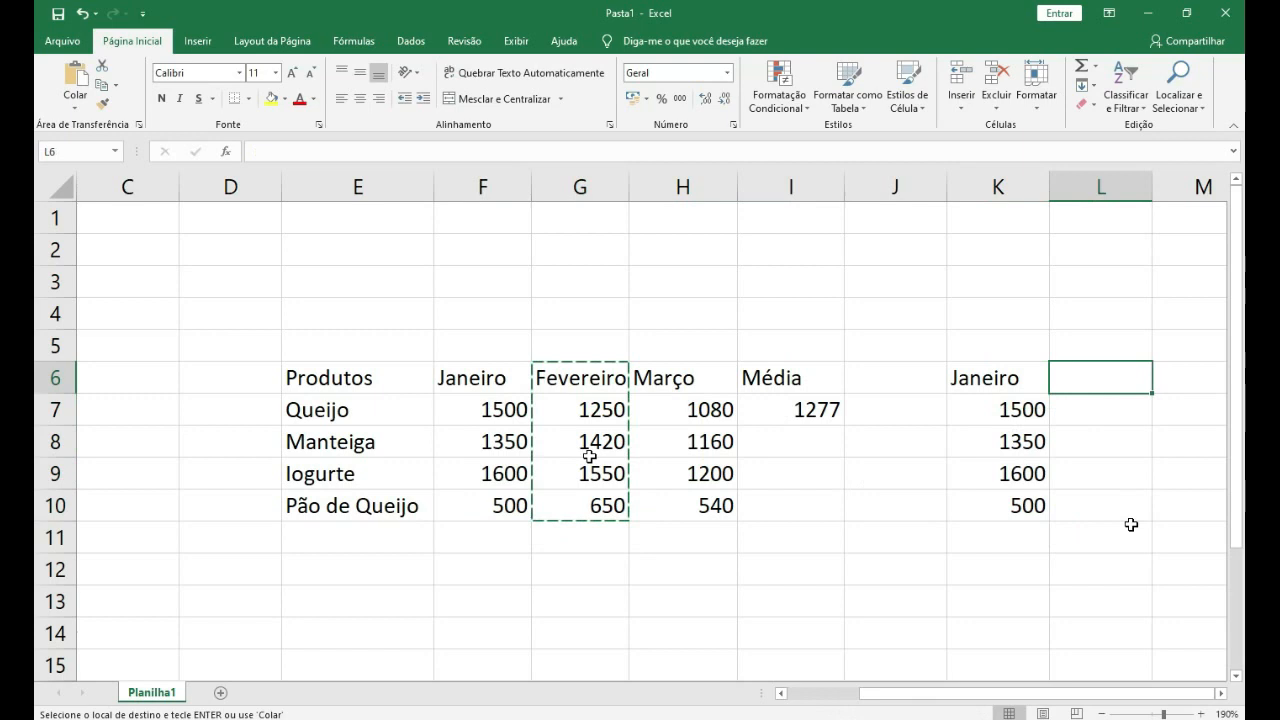
key(ctrl+v)
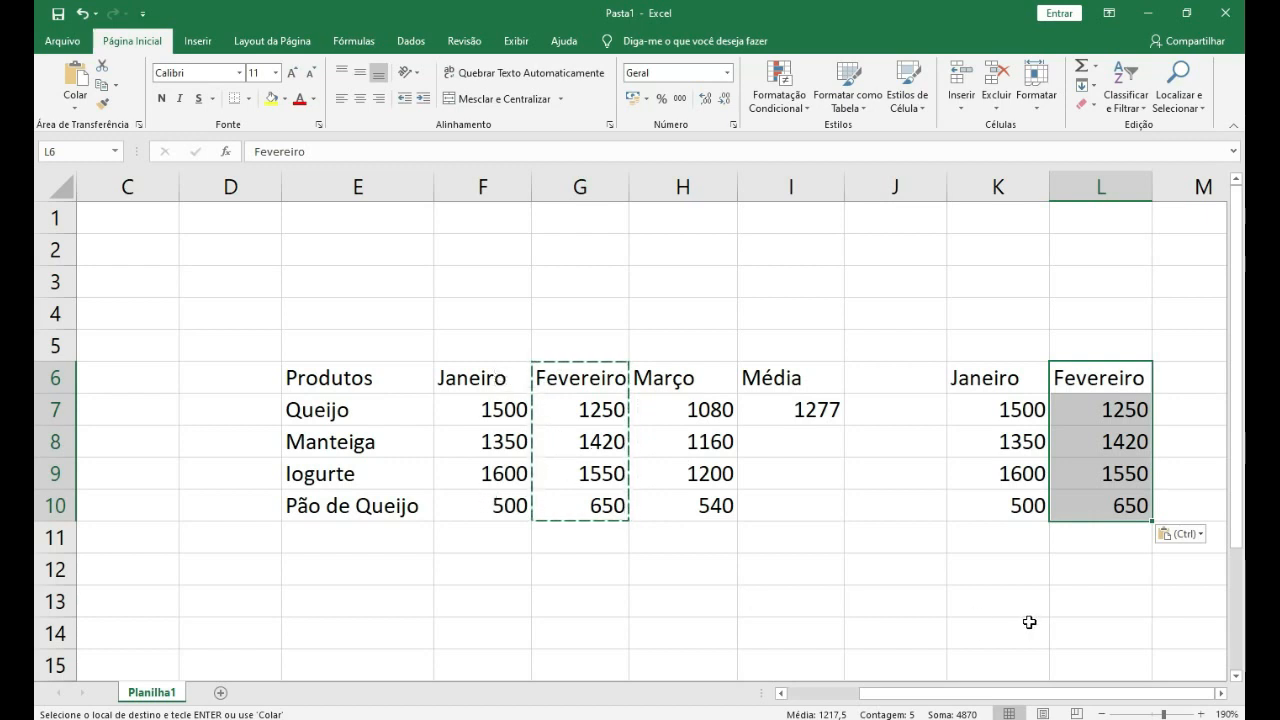
click(1112, 374)
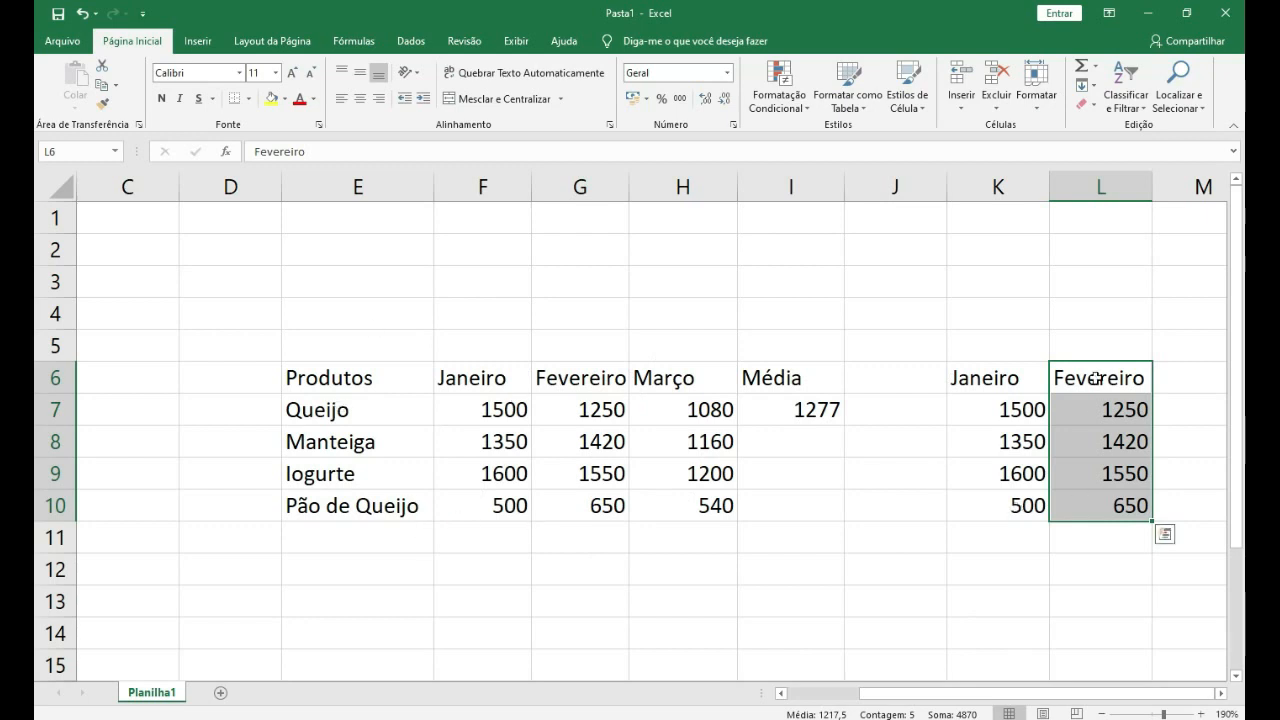
- Delete columns K and L containing the pasted month data
click(1007, 187)
drag(1007, 187, 1104, 186)
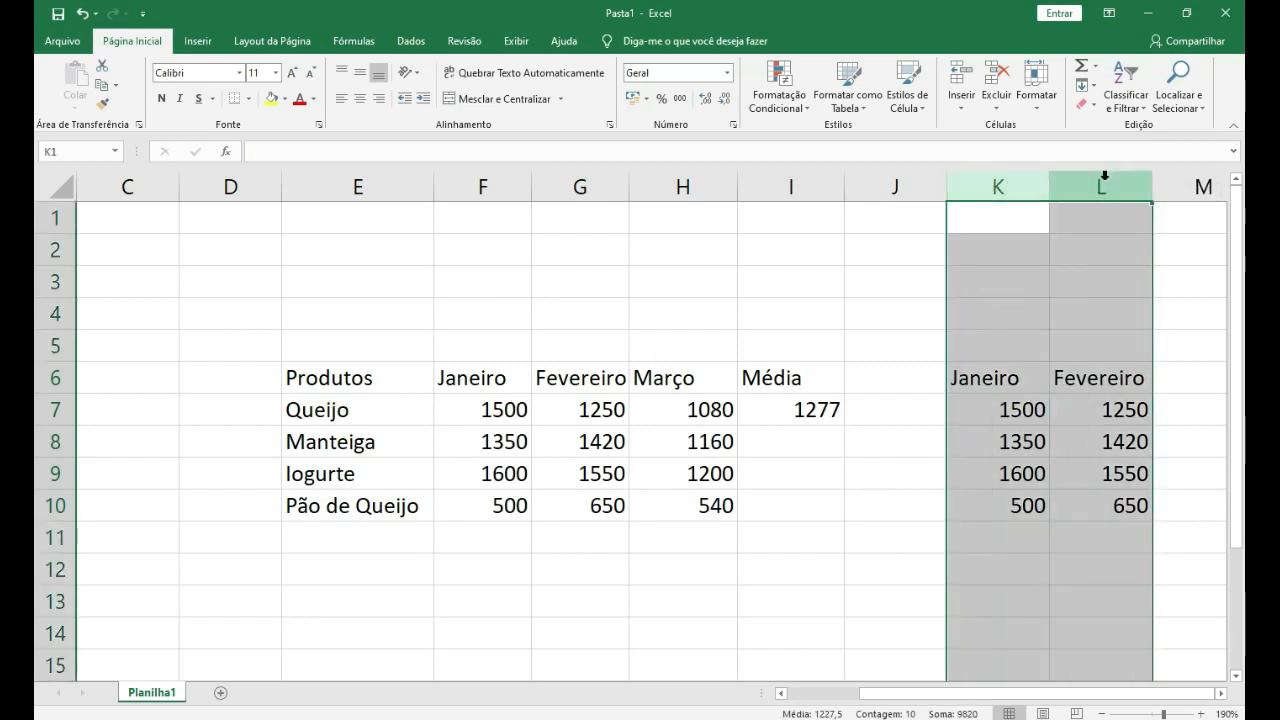
right_click(1104, 184)
click(1038, 318)
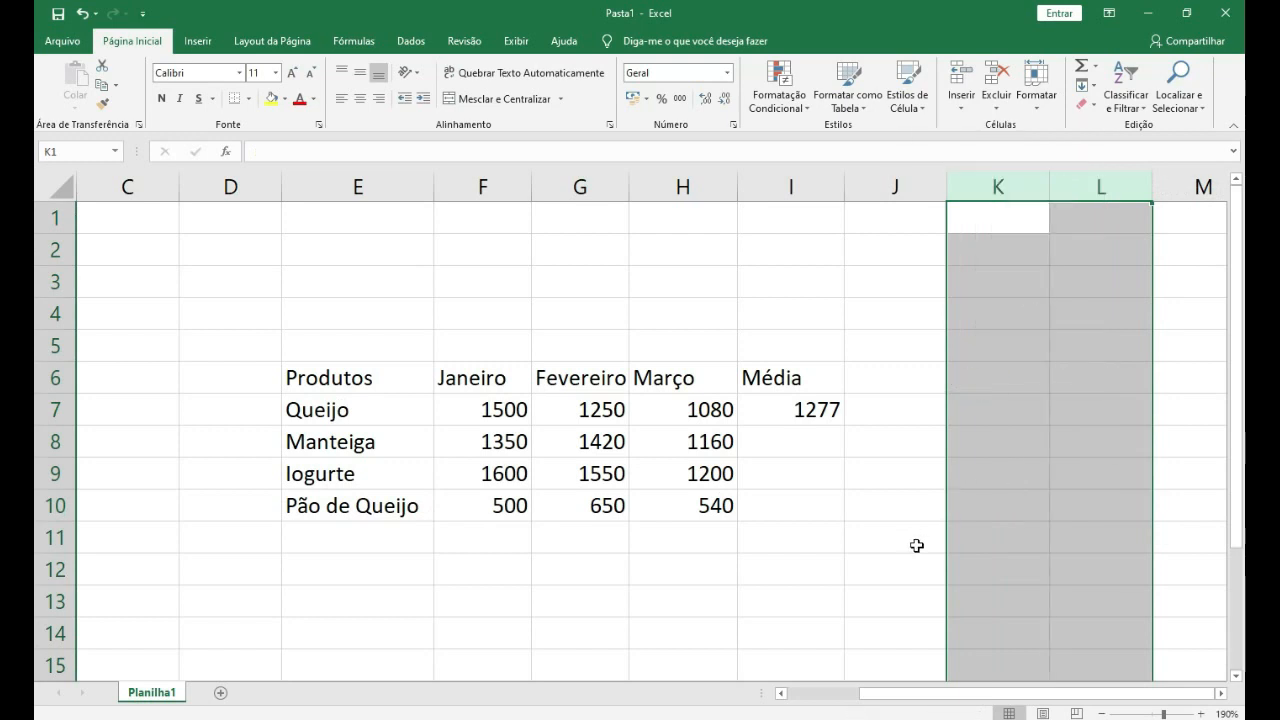
click(916, 545)
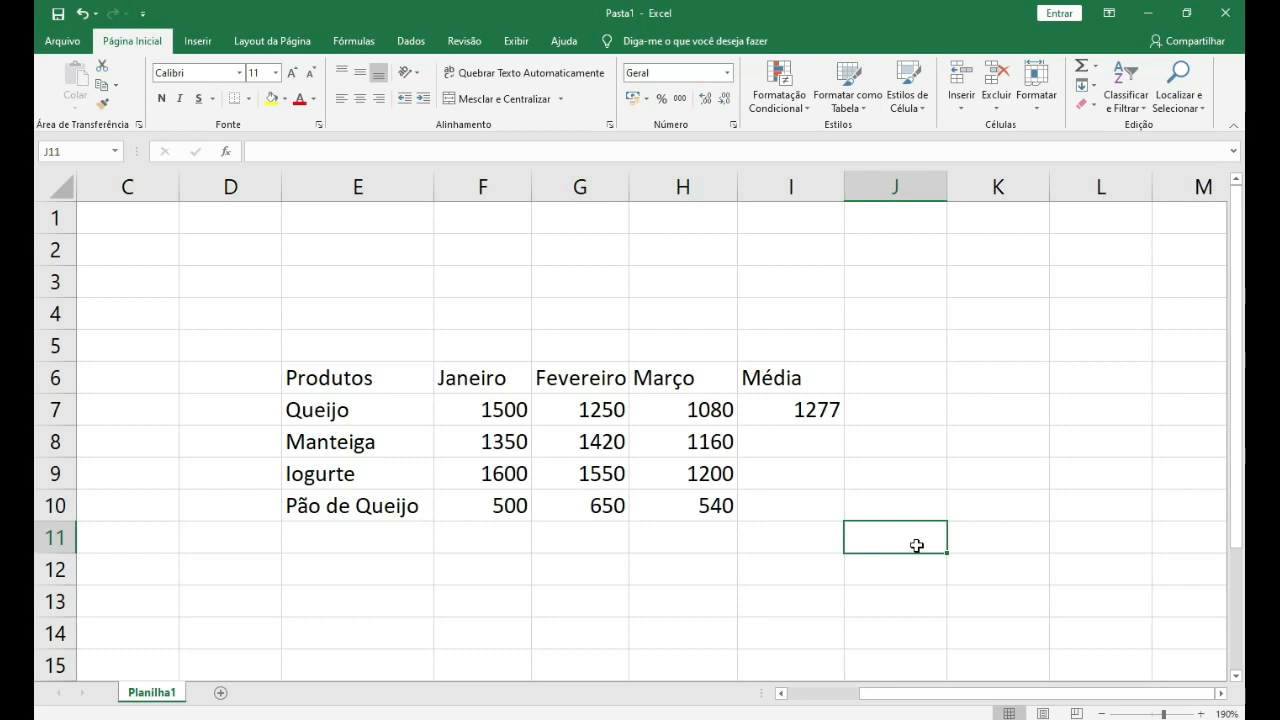
- Cut the Janeiro column data from F6:F10 and paste it into column K starting at K6
drag(503, 378, 493, 507)
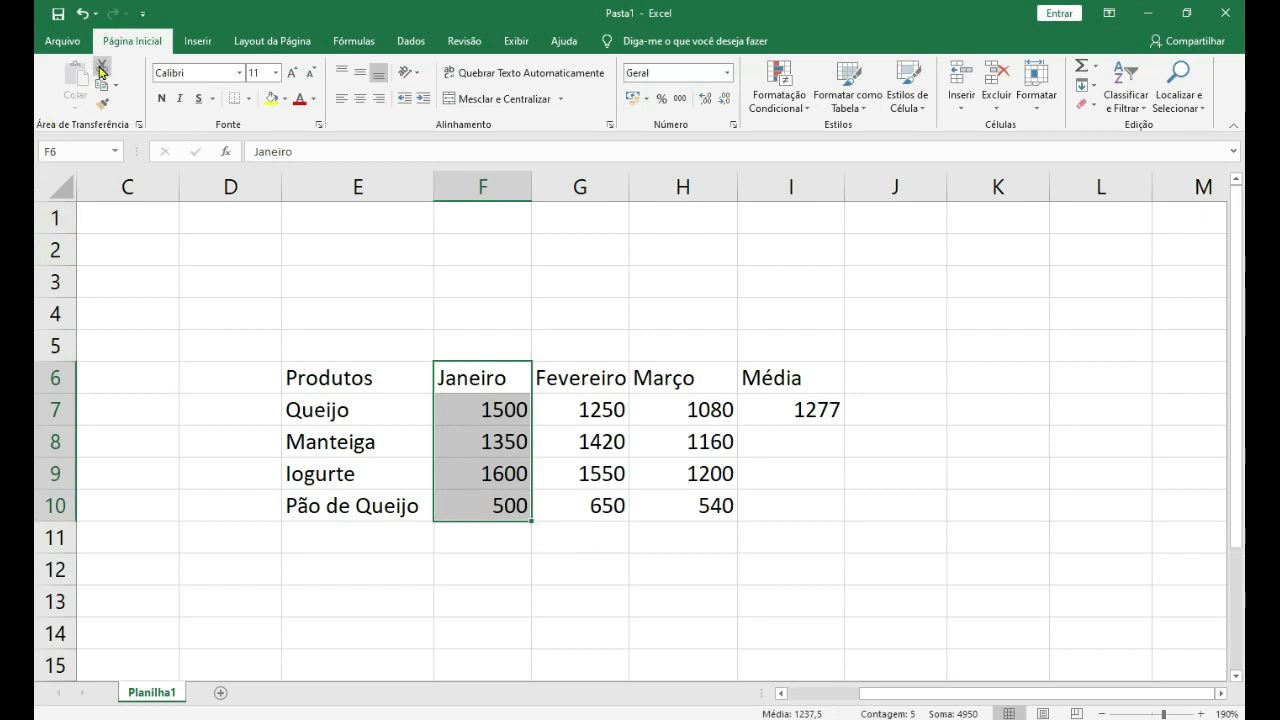
click(101, 66)
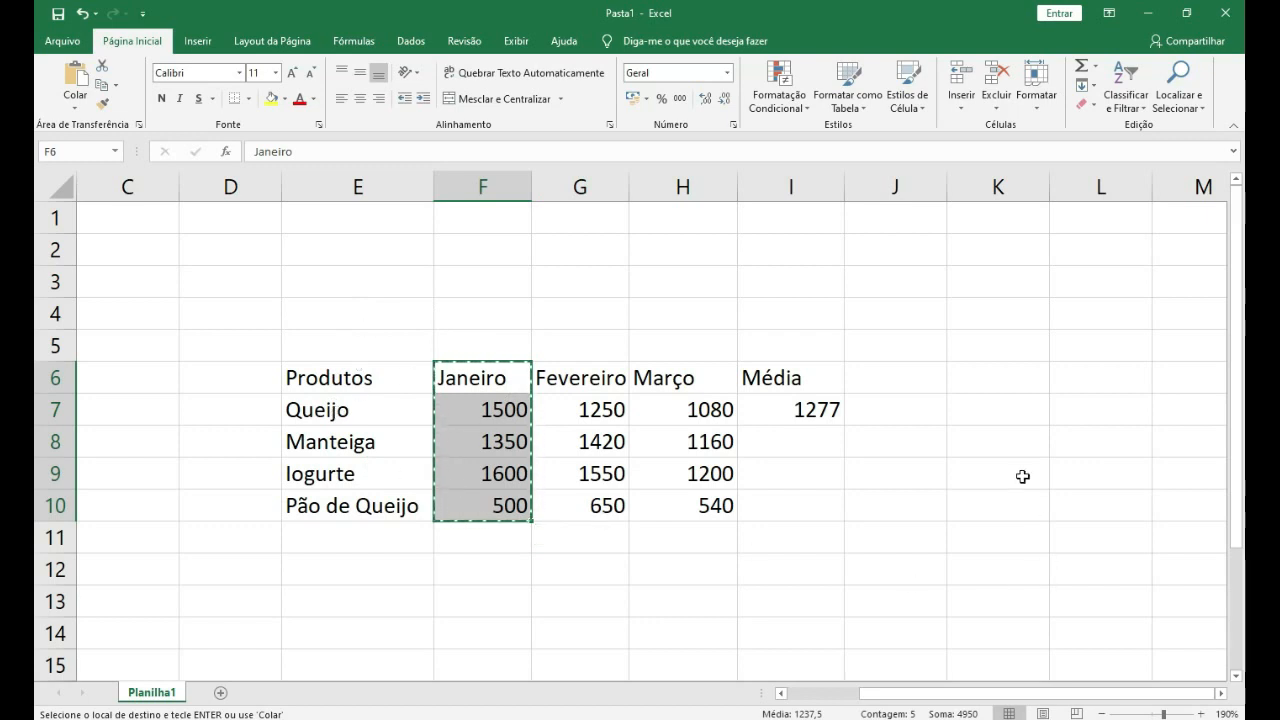
click(979, 376)
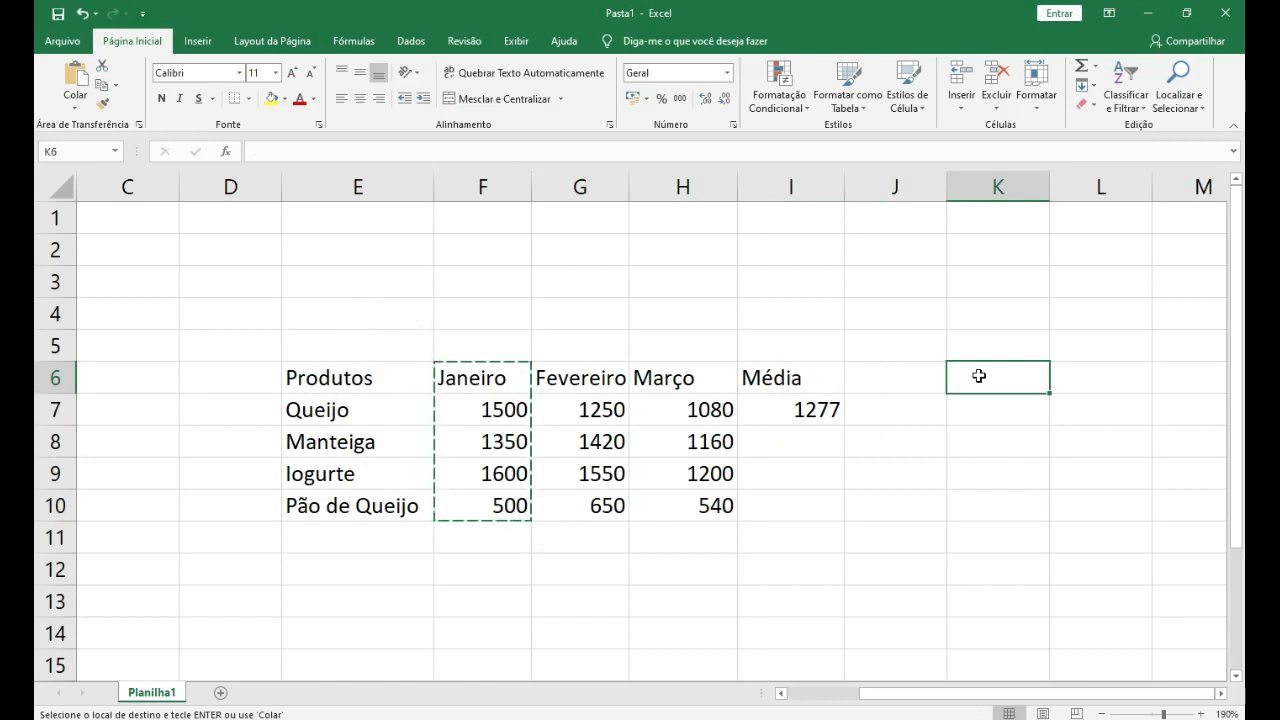
key(ctrl+v)
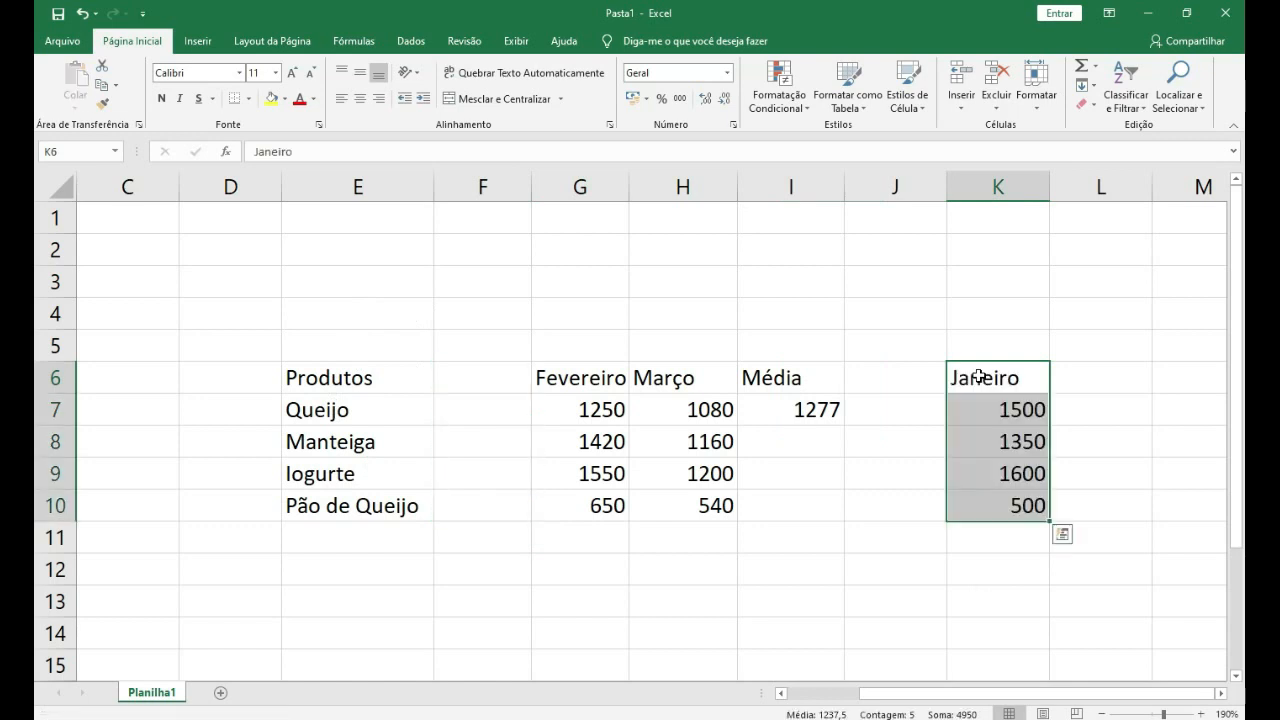
- Move the Janeiro data from K6:K10 back to its original place in the table starting at F6
drag(471, 376, 484, 508)
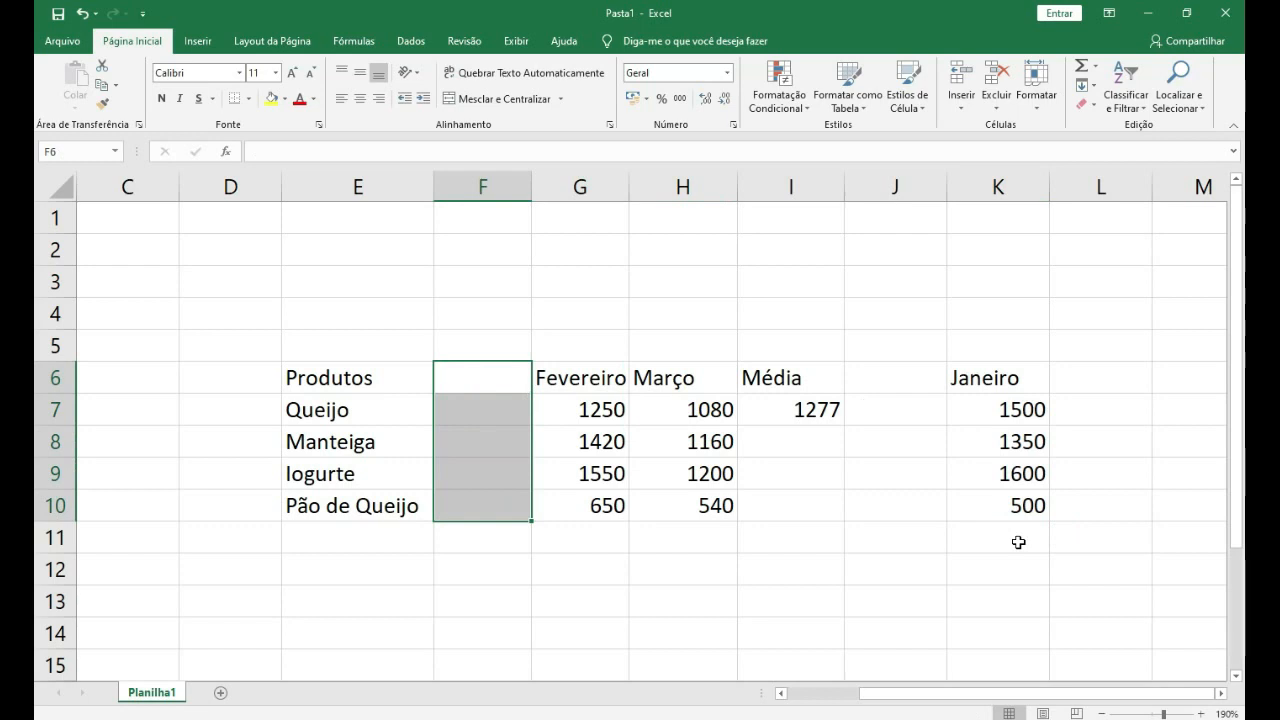
drag(1014, 372, 1022, 500)
key(ctrl+c)
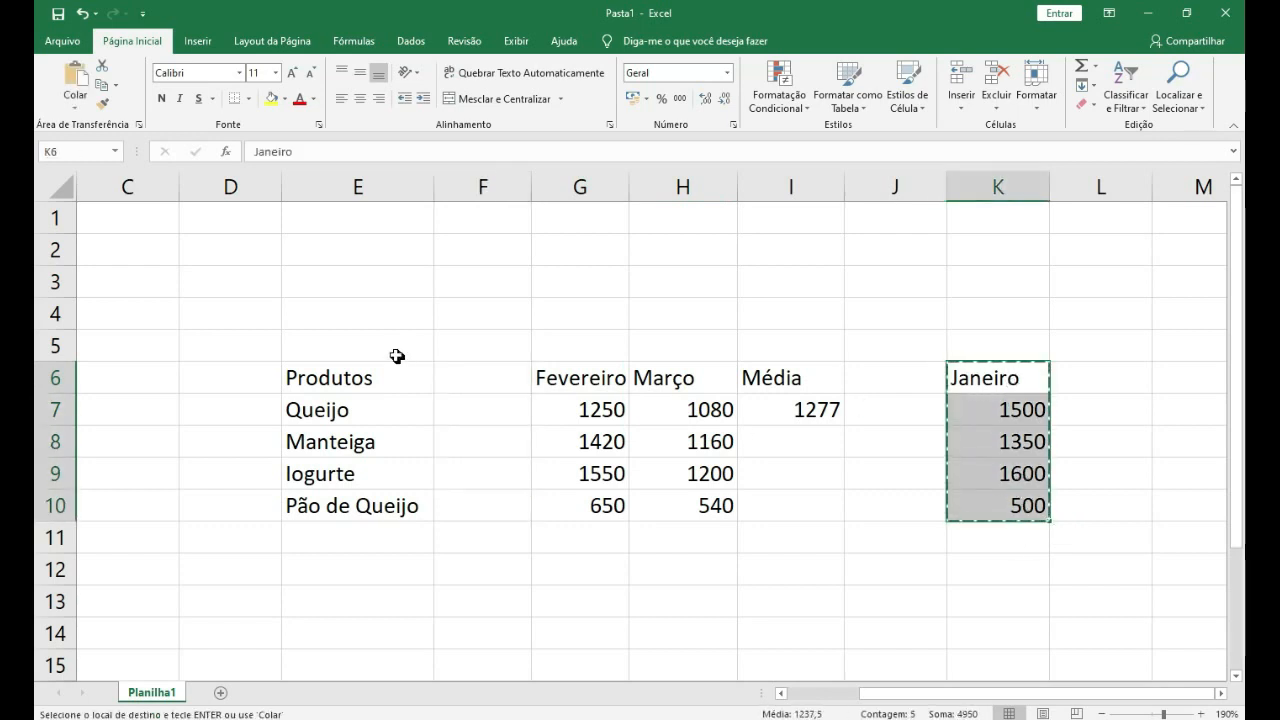
click(482, 383)
key(ctrl+v)
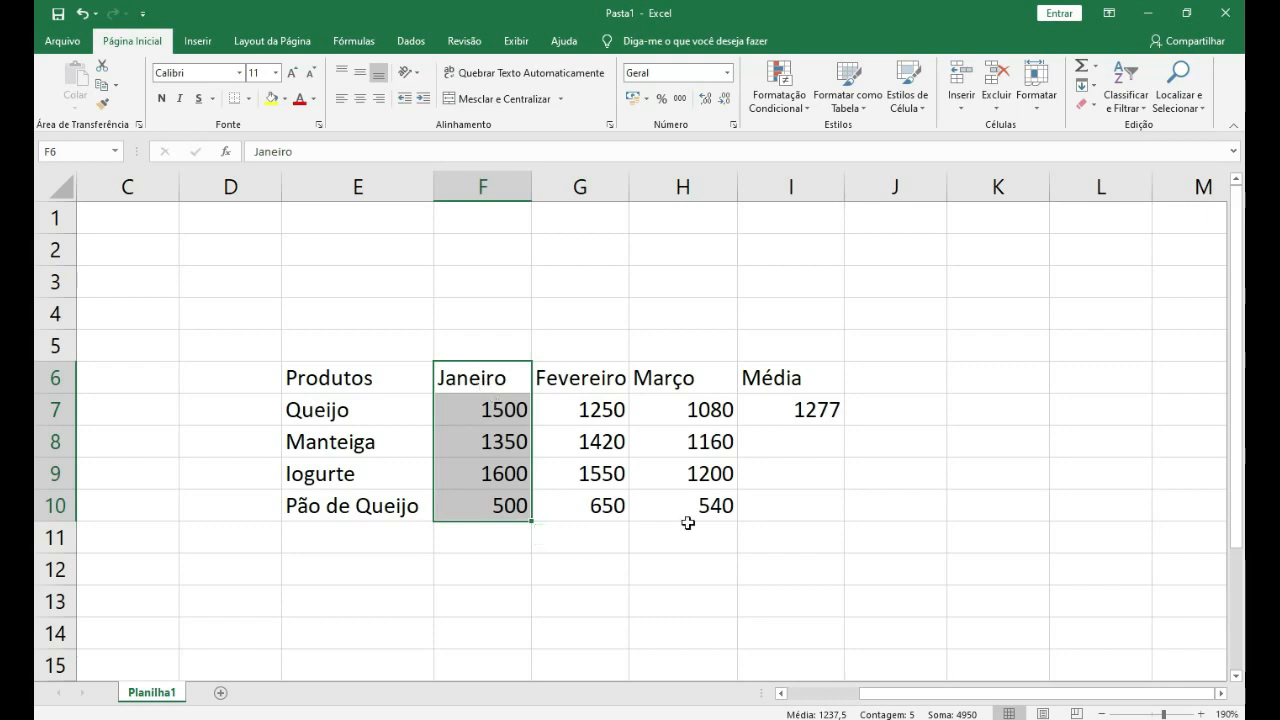
click(858, 508)
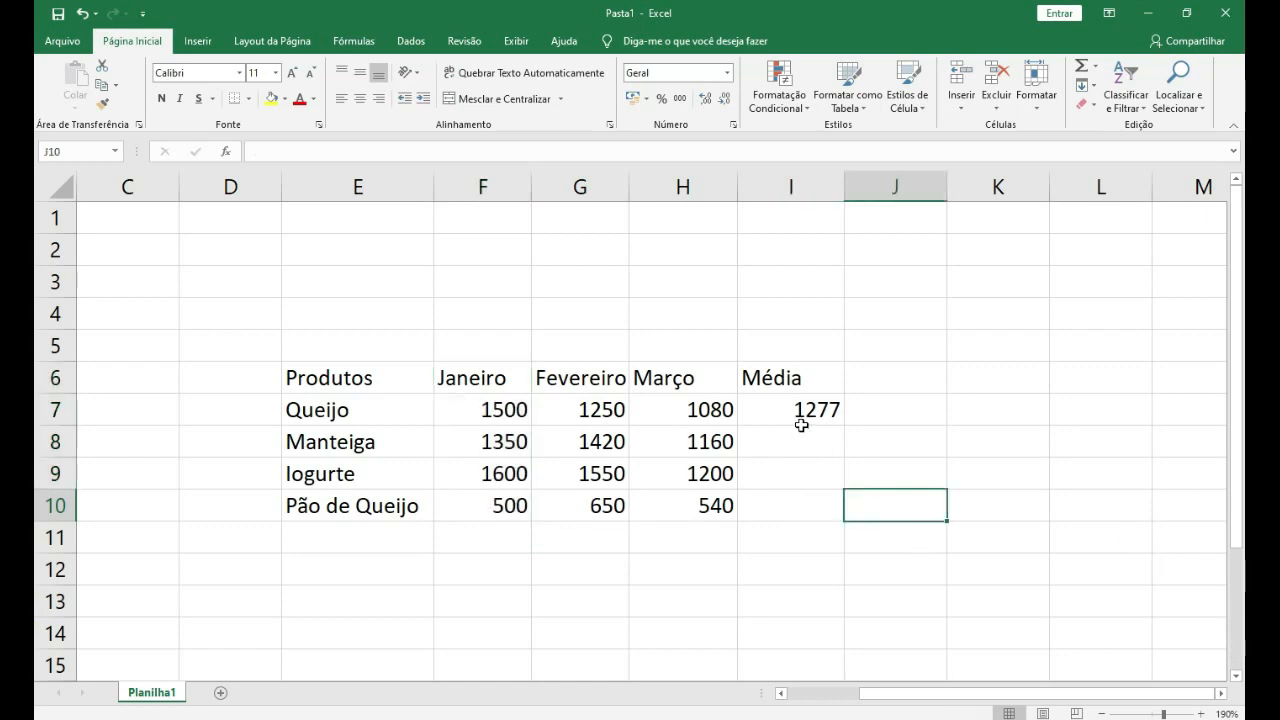
- Examine the Média formula in I7 and the three monthly Queijo values it references
click(772, 377)
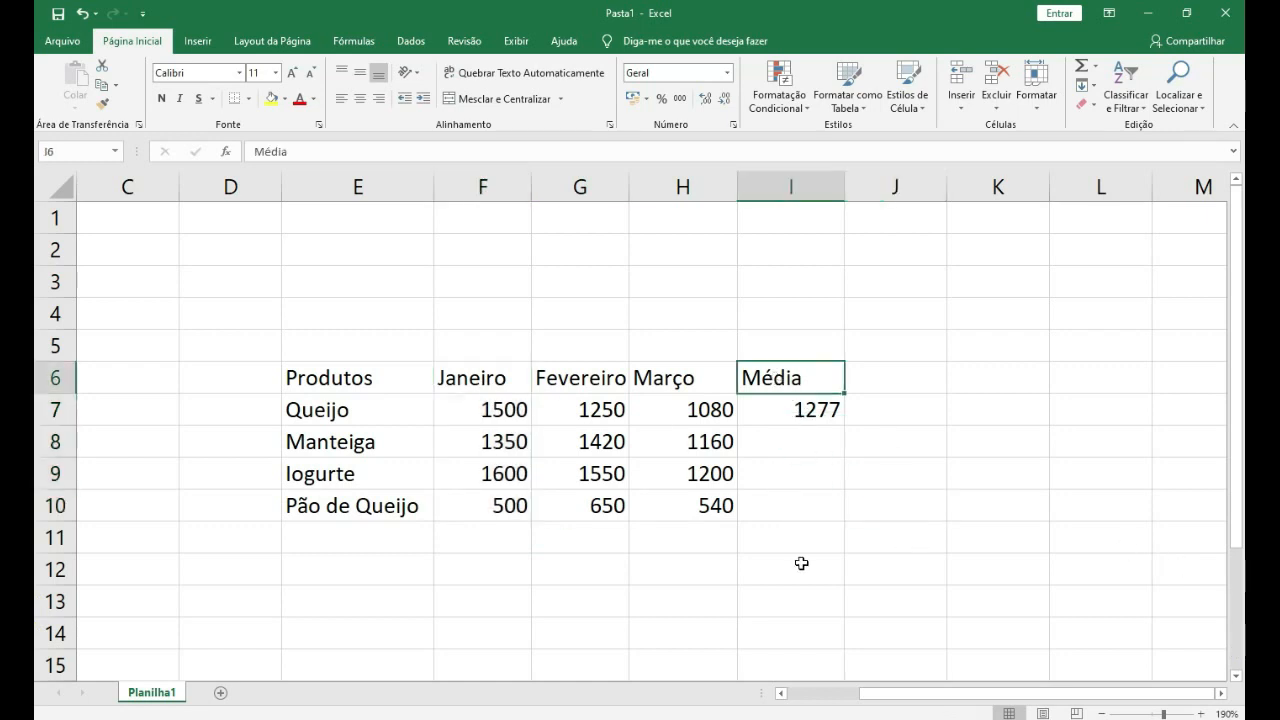
click(829, 409)
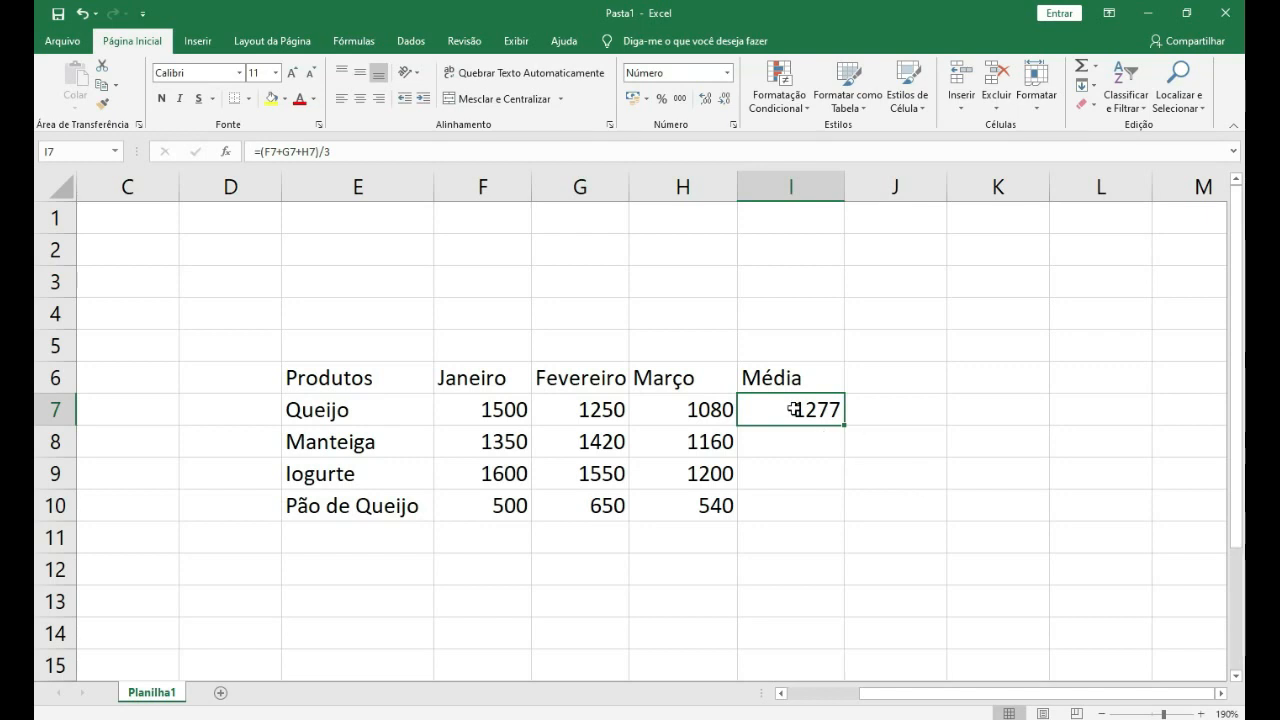
click(493, 409)
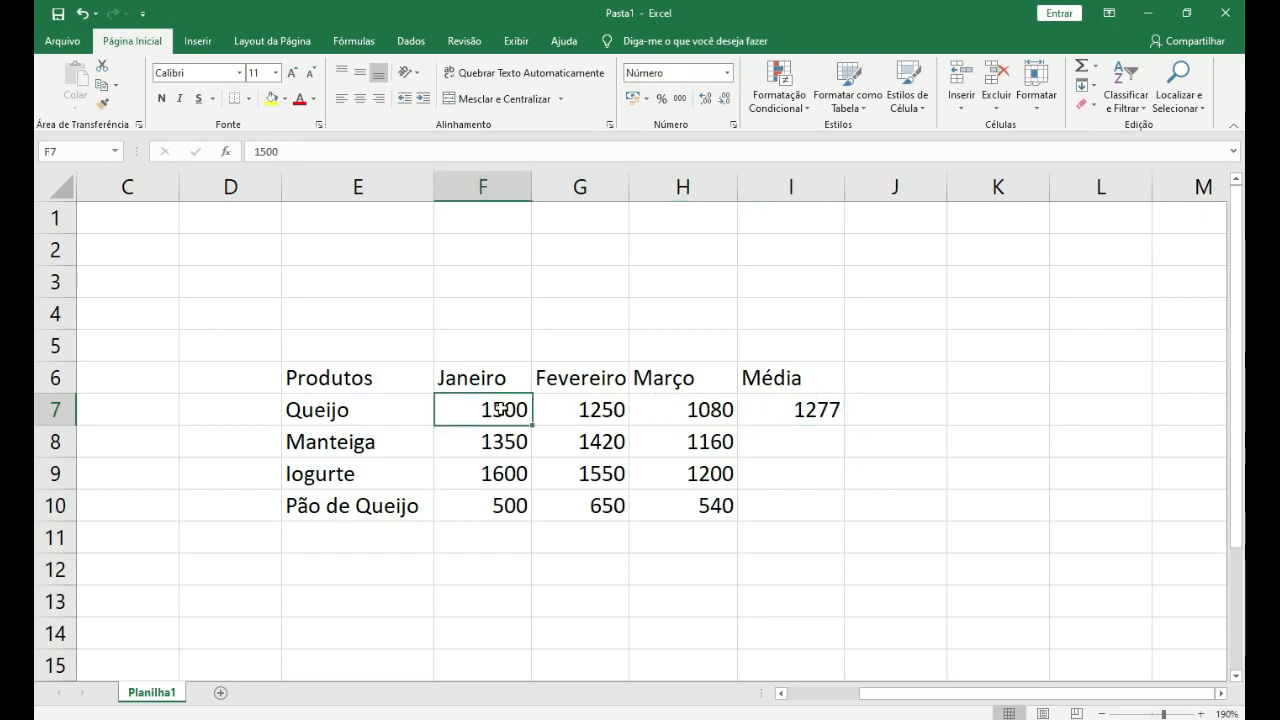
click(569, 409)
click(680, 400)
click(815, 408)
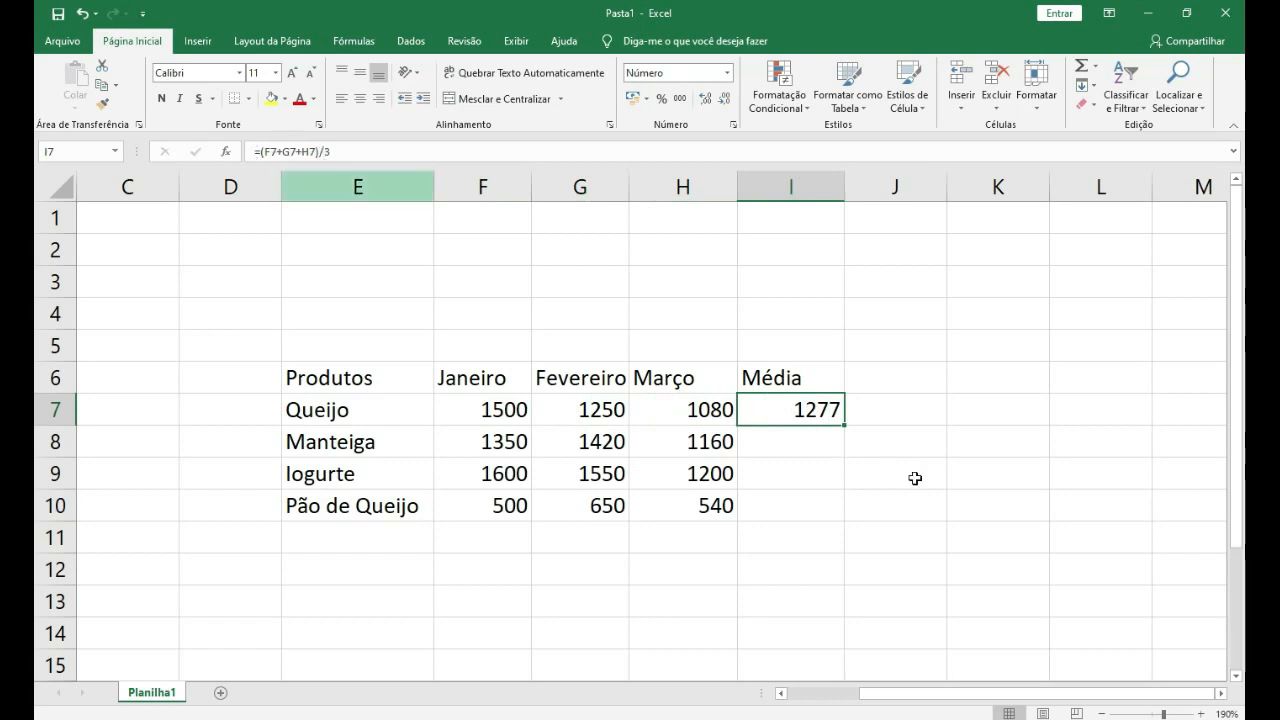
key(F2)
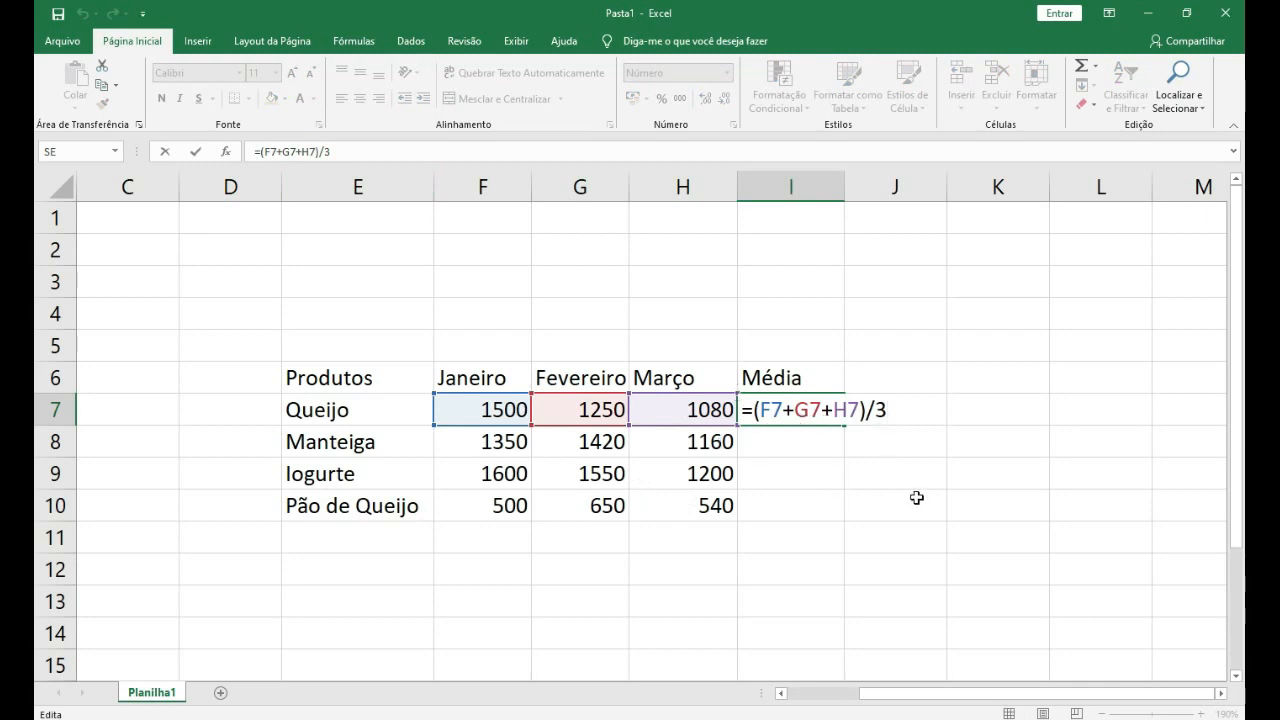
key(ctrl+Return)
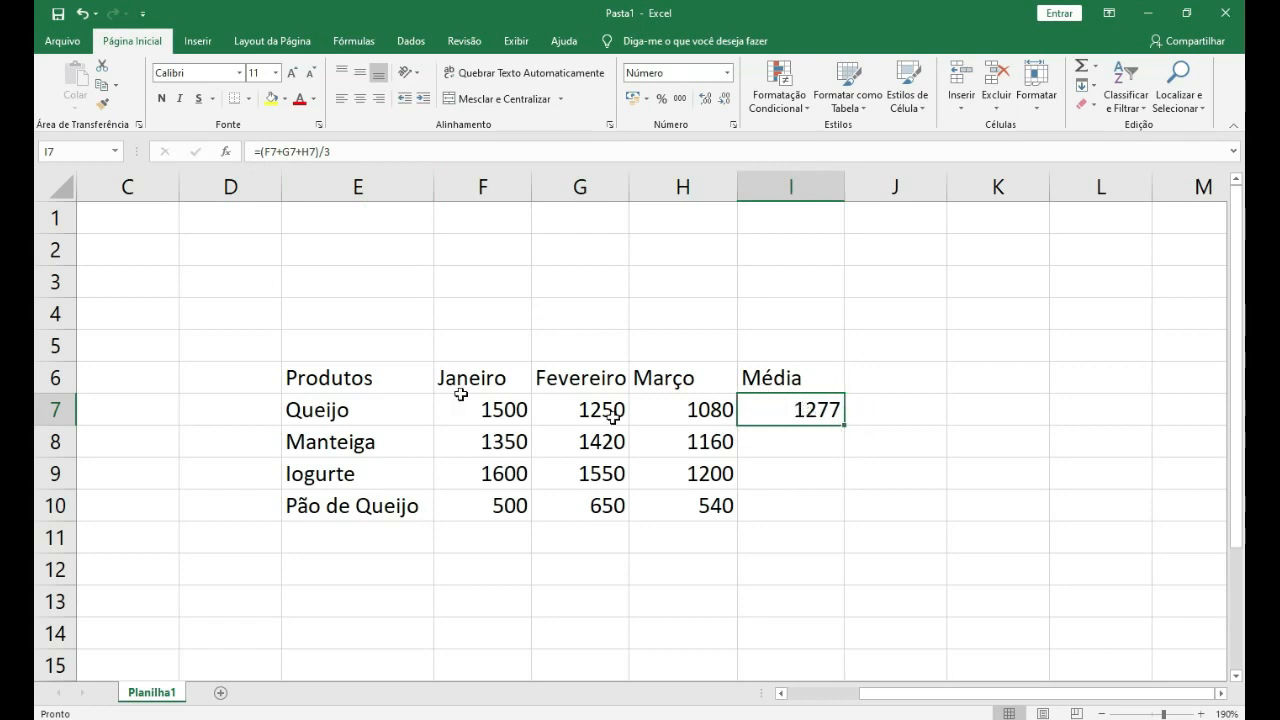
- Compare the Queijo monthly values and average with the Manteiga values and the empty Média cells below
drag(497, 402, 700, 410)
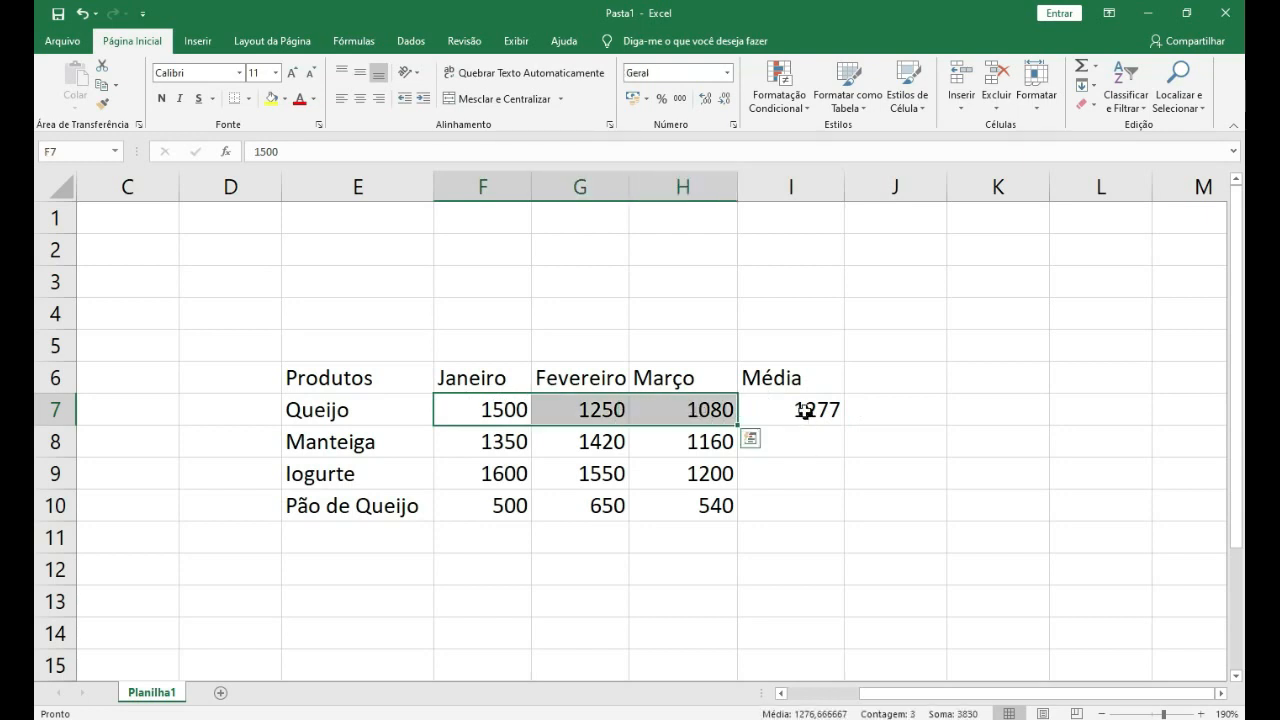
click(808, 409)
click(808, 443)
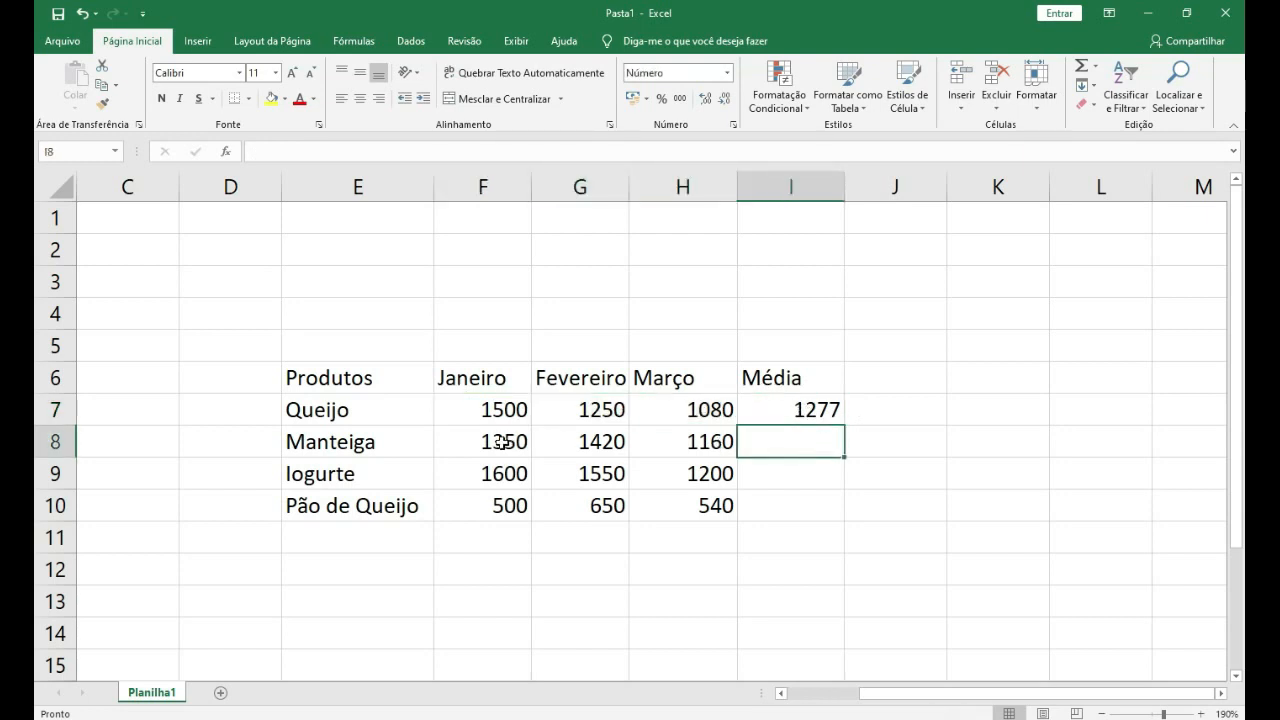
drag(505, 443, 600, 442)
drag(677, 443, 709, 443)
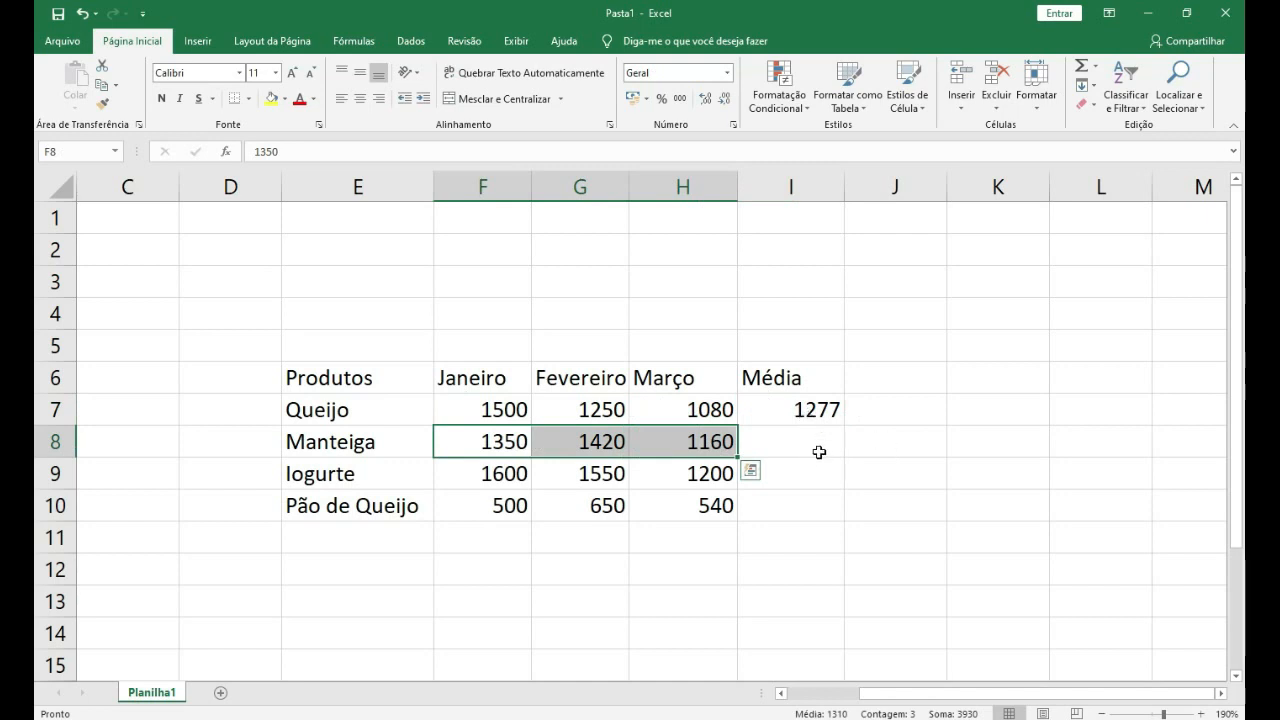
click(808, 495)
click(810, 539)
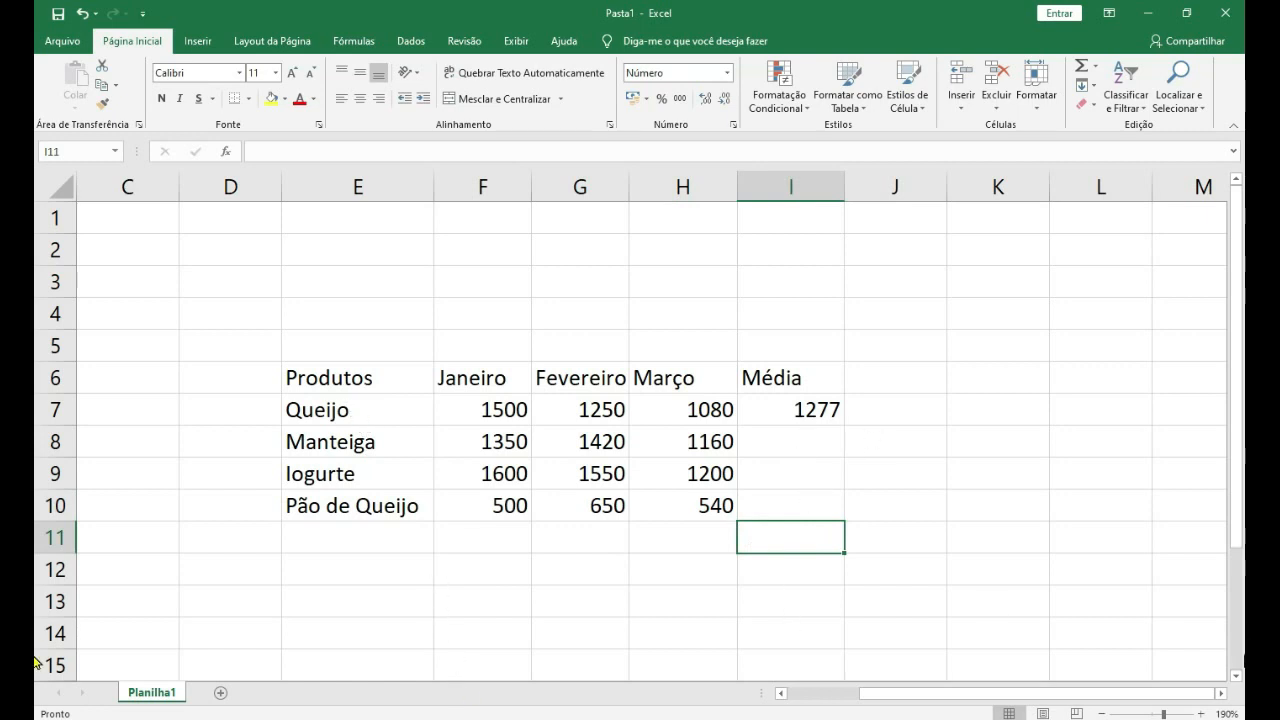
- Copy the average formula from I7 into I8:I10 for Manteiga, Iogurte and Pão de Queijo
click(826, 418)
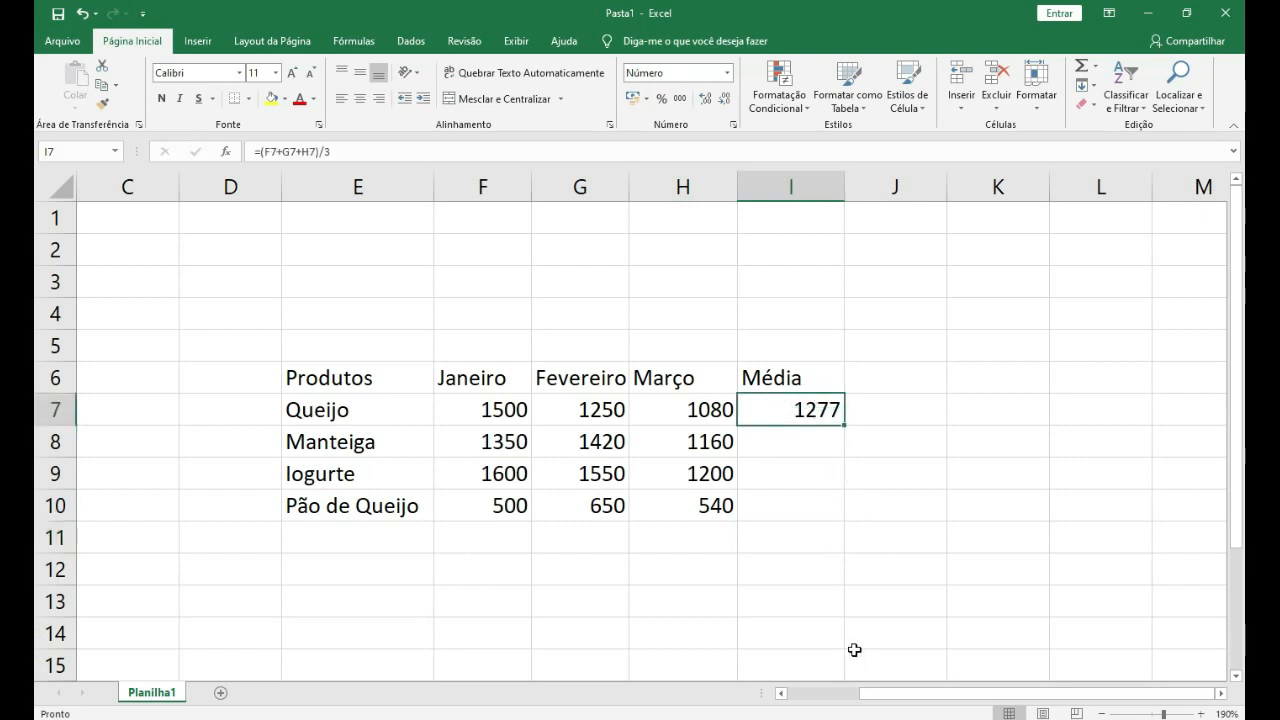
key(ctrl+c)
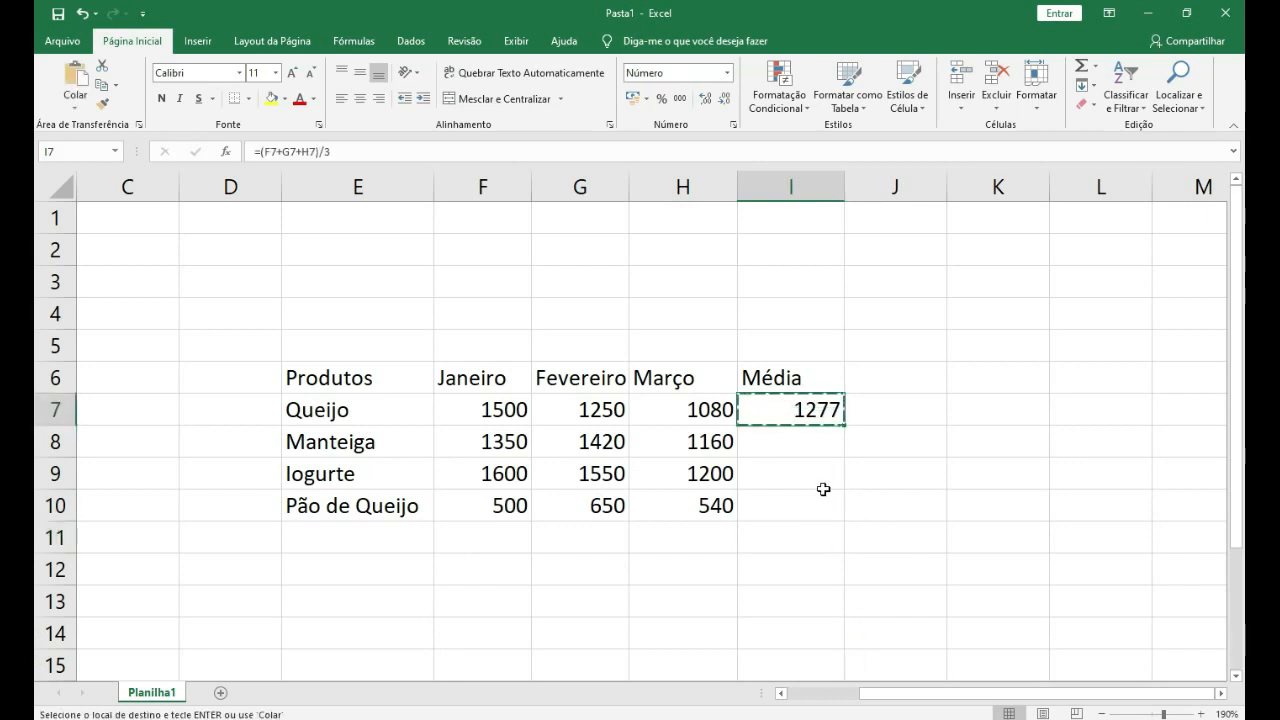
click(800, 442)
drag(800, 475, 797, 508)
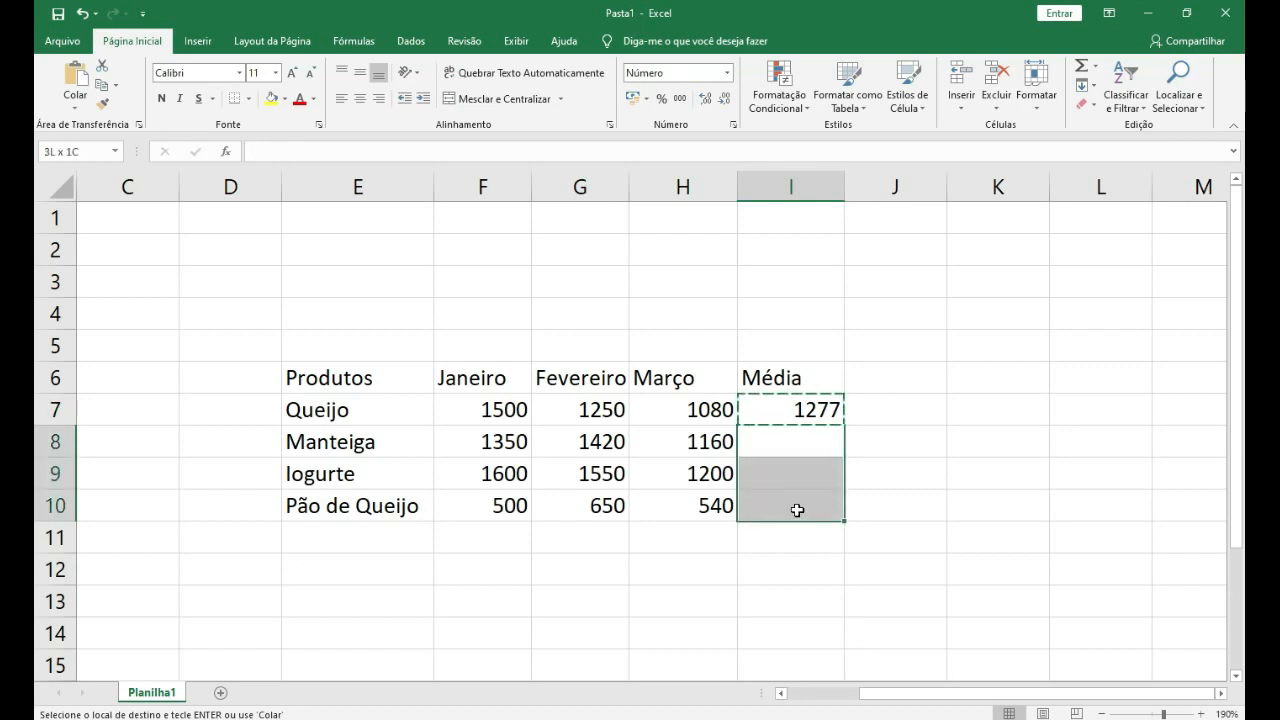
key(Return)
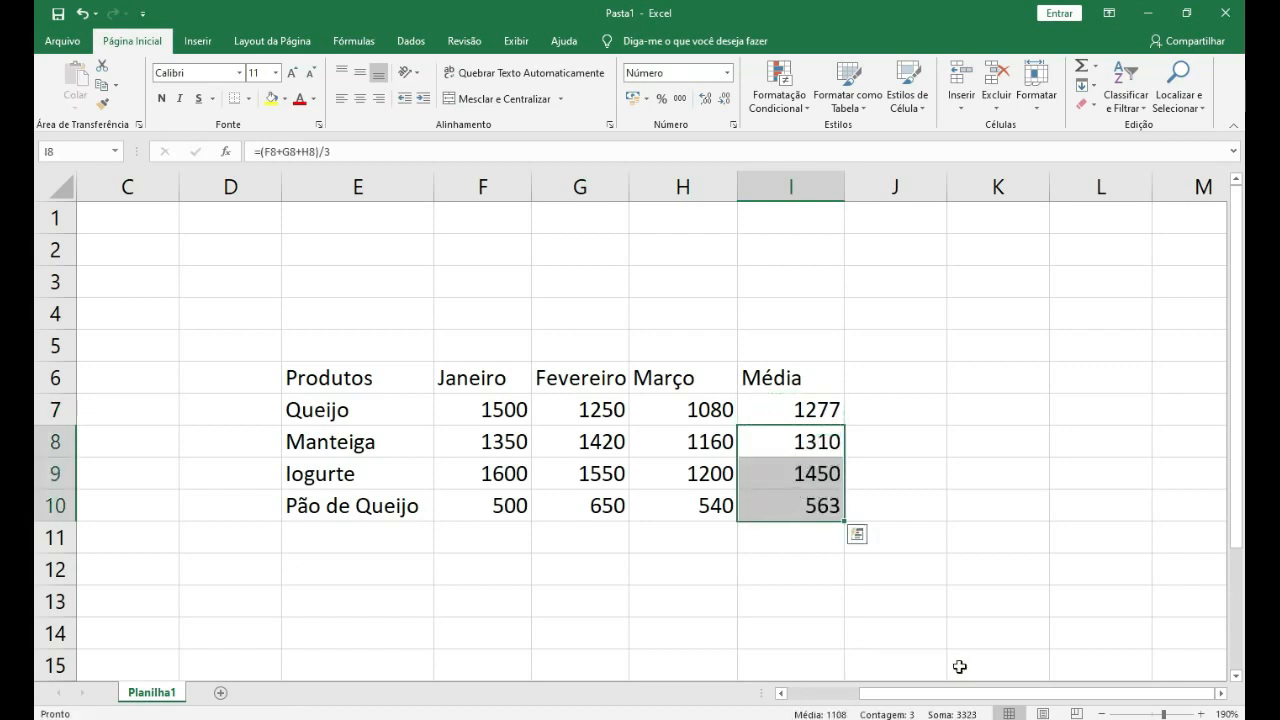
- Check the copied average formulas in I8 and I9, and fill the I7 formula down through I13
click(810, 440)
click(777, 474)
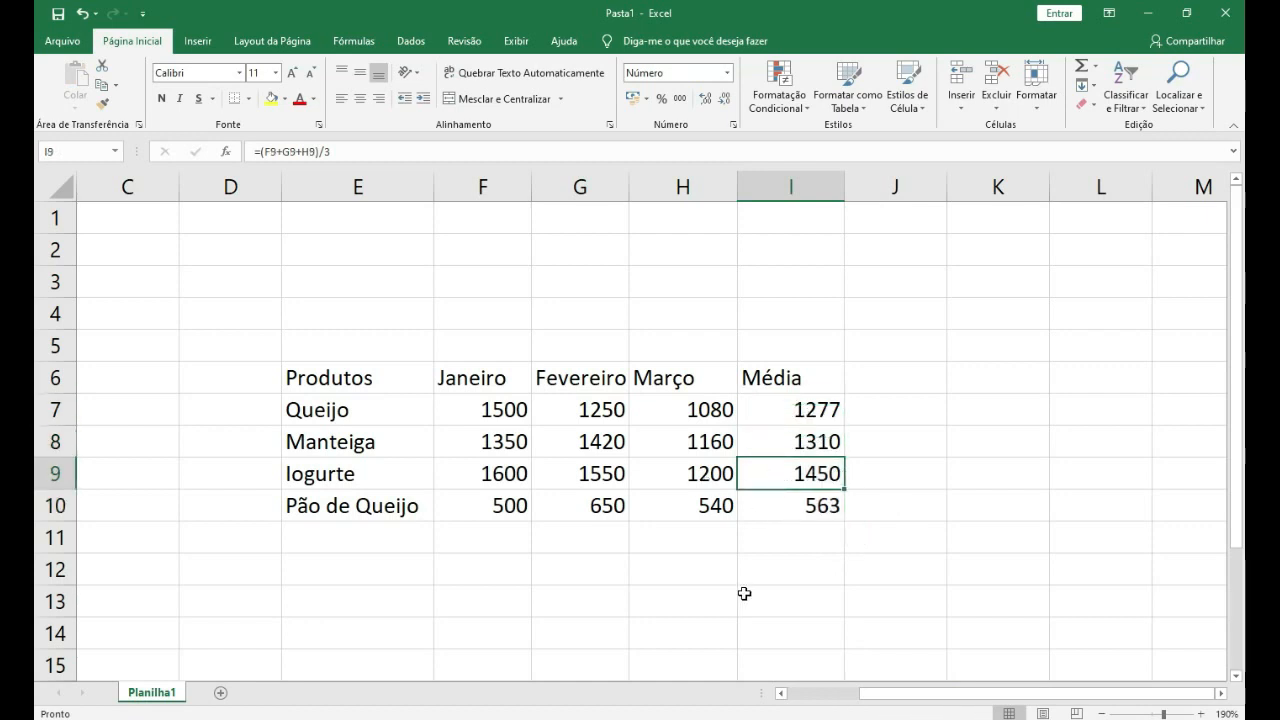
click(806, 407)
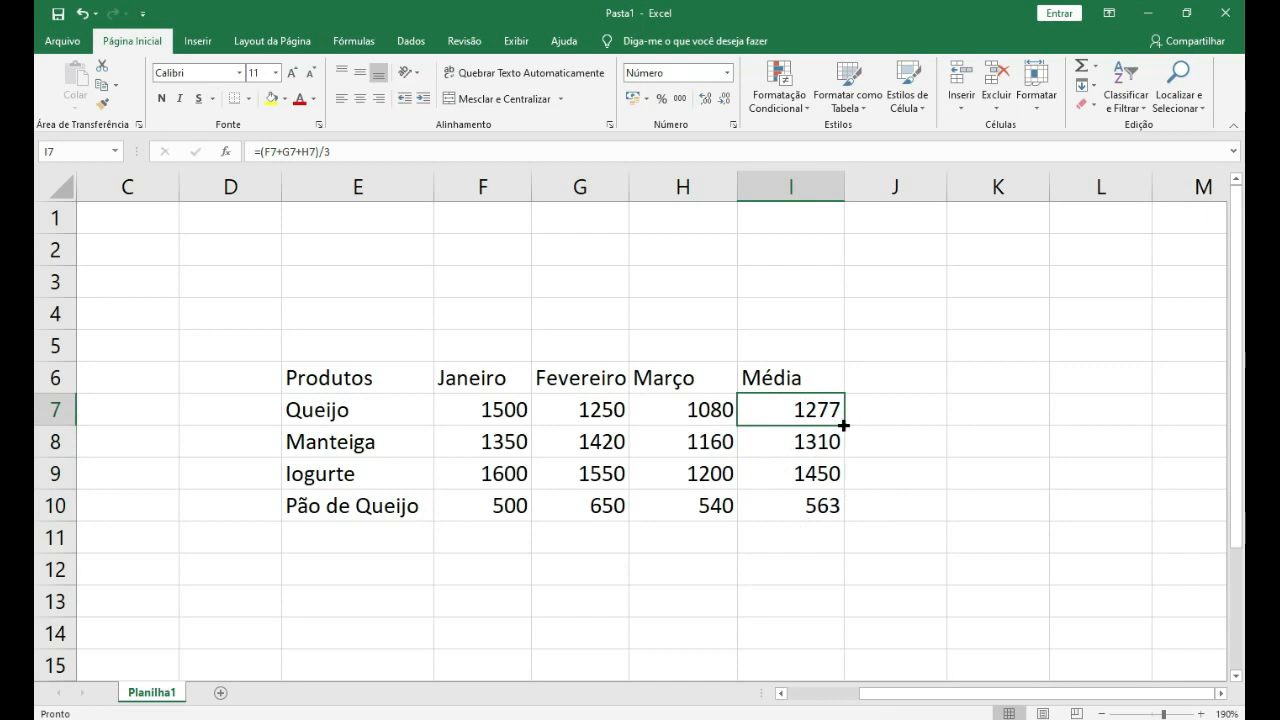
drag(844, 426, 835, 618)
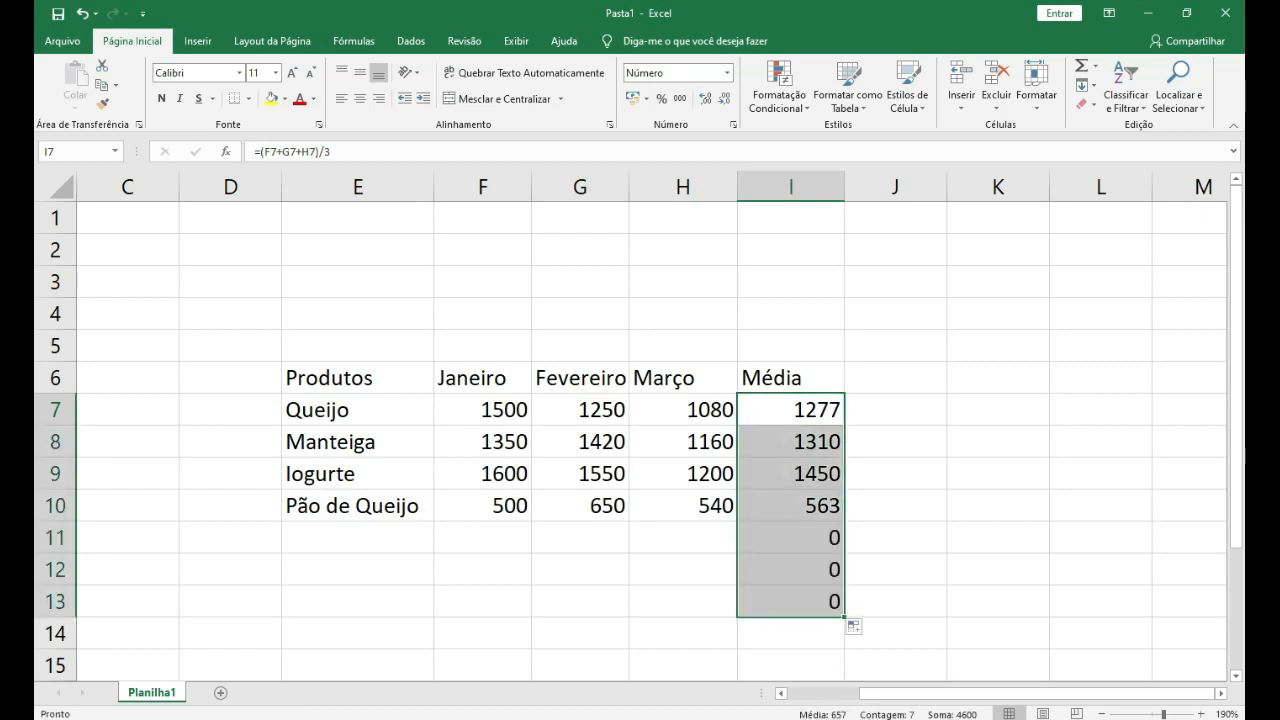
- Clear the surplus average formulas in I11:I13 below the product table
click(894, 514)
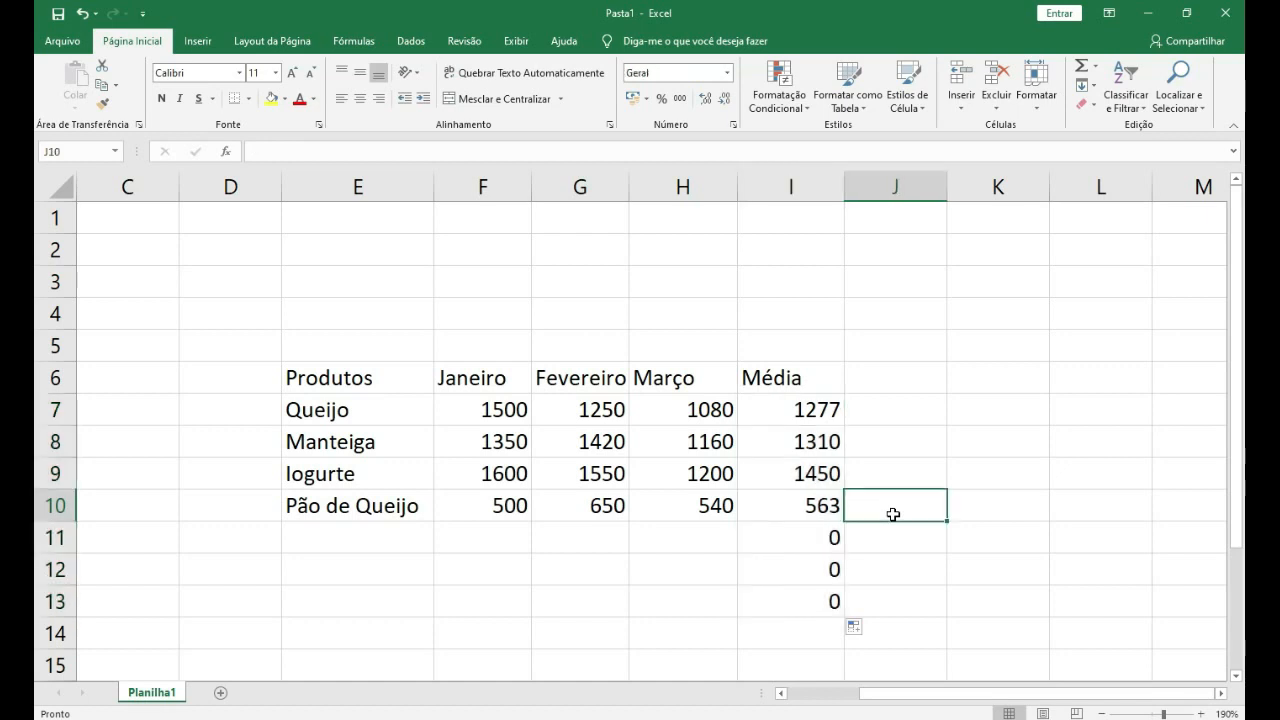
drag(816, 528, 814, 594)
key(Delete)
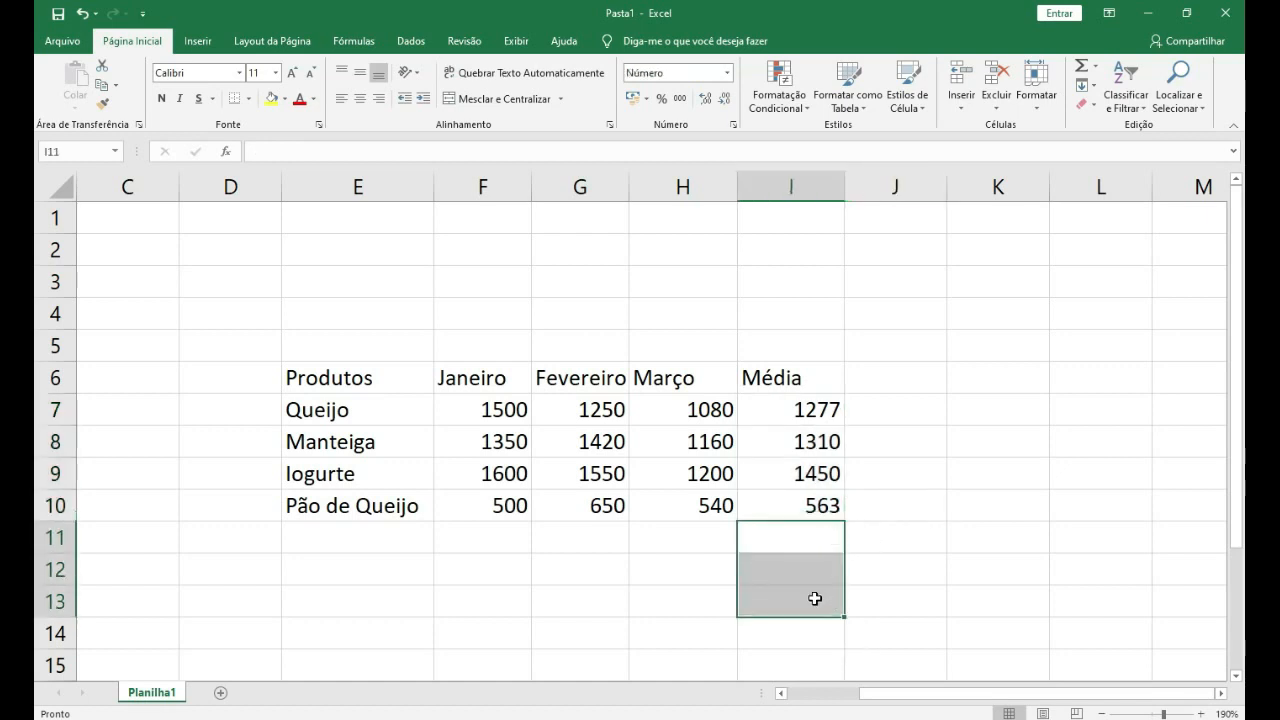
click(916, 509)
- Cut the Média header and its averages in I6:I10 and paste them starting at L6
click(808, 412)
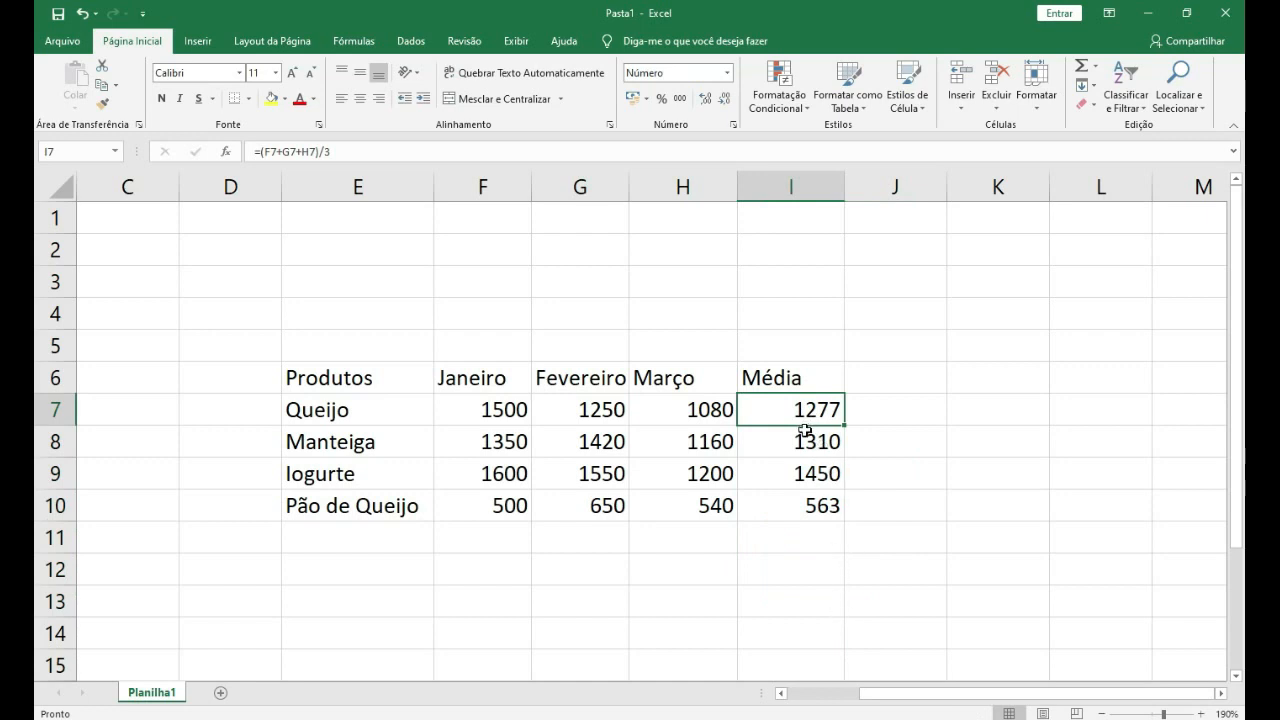
drag(808, 401, 810, 508)
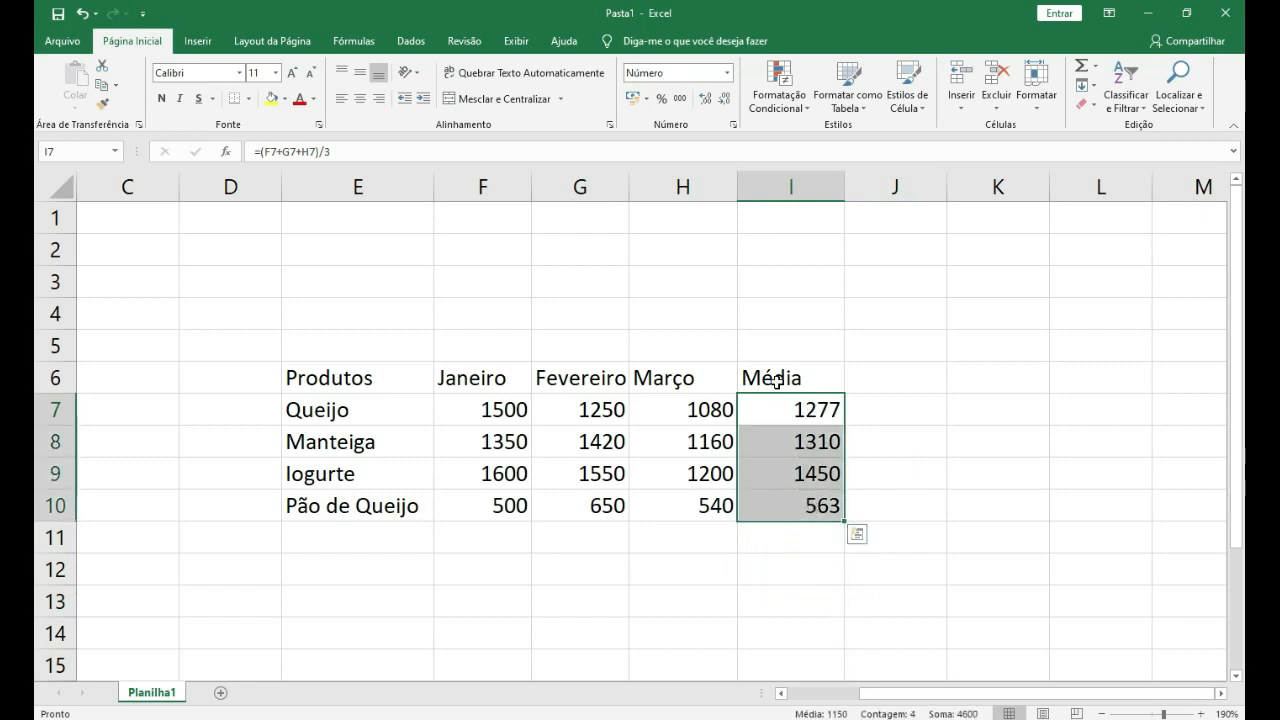
click(777, 380)
drag(787, 457, 798, 526)
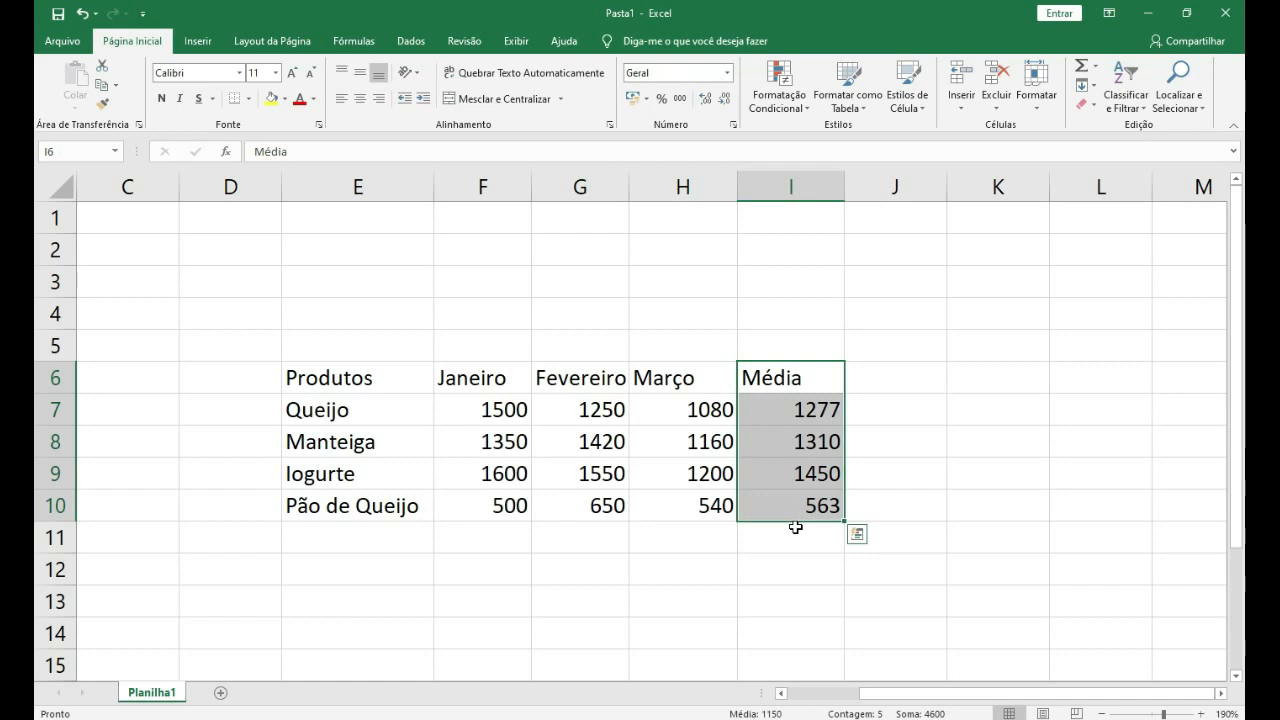
key(ctrl+c)
click(1088, 377)
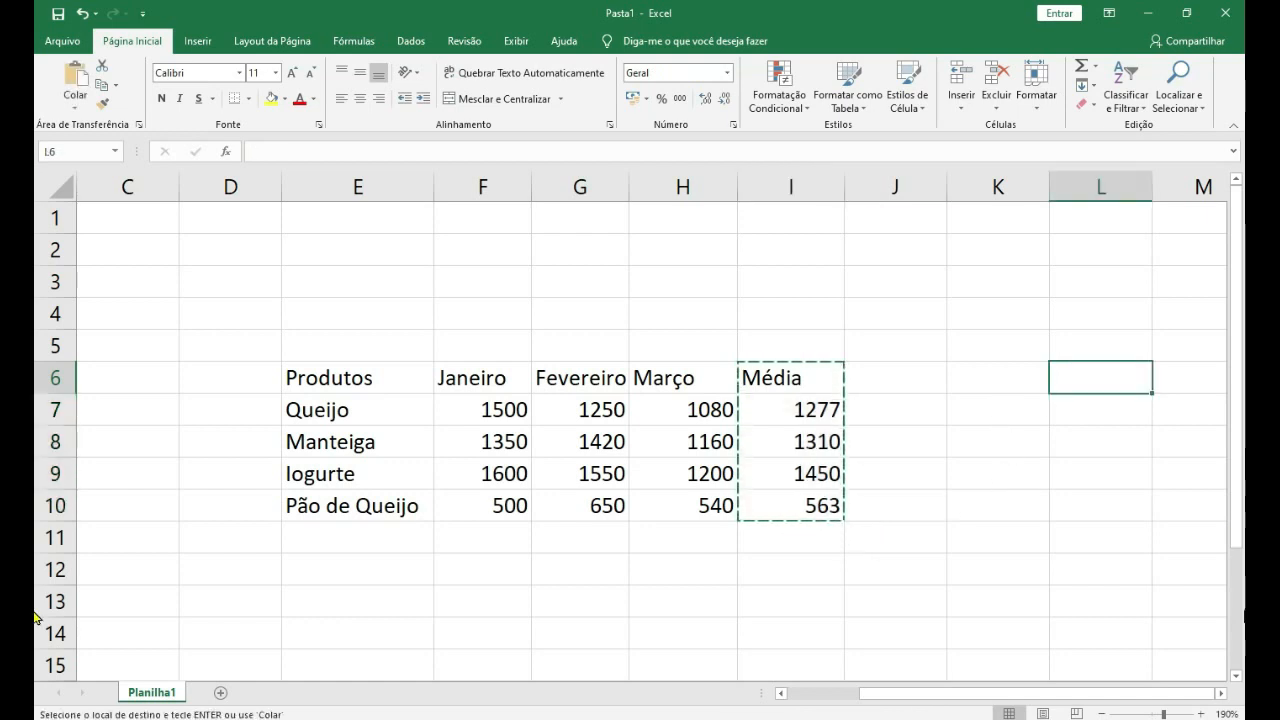
key(ctrl+v)
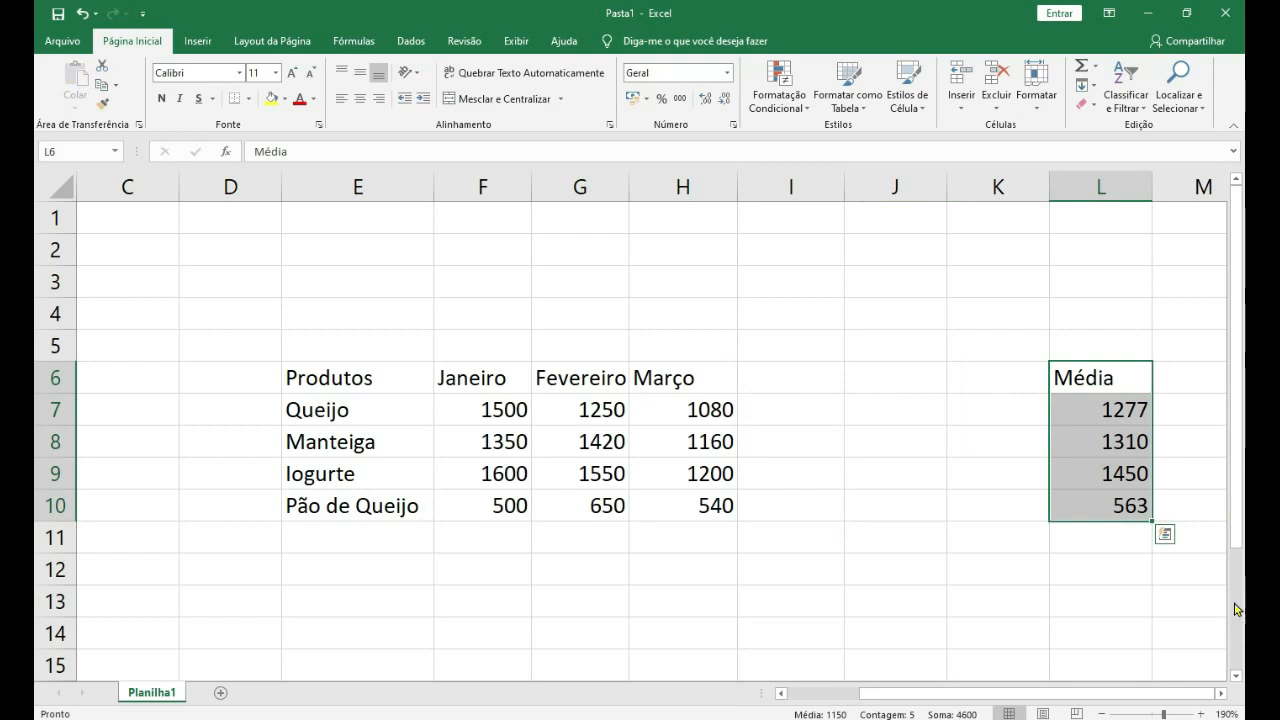
- Examine the moved average formula in L7 and the three monthly Queijo values it references
click(1112, 406)
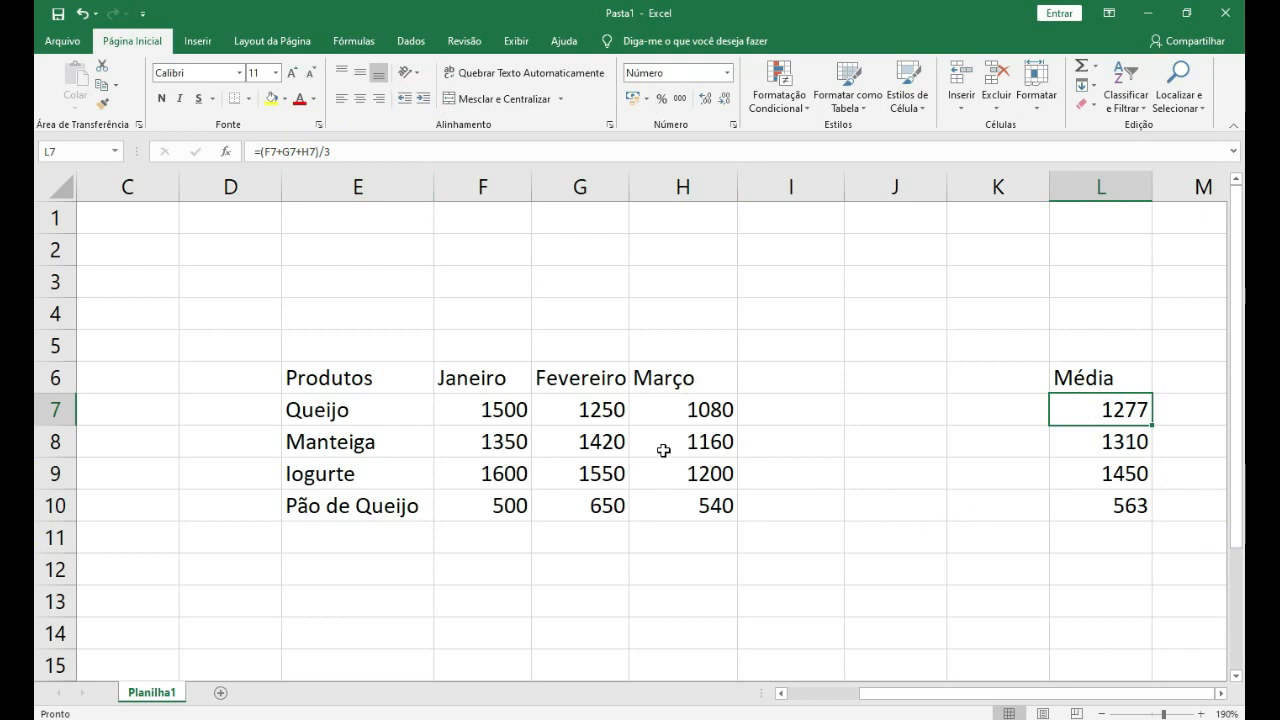
click(510, 413)
click(596, 413)
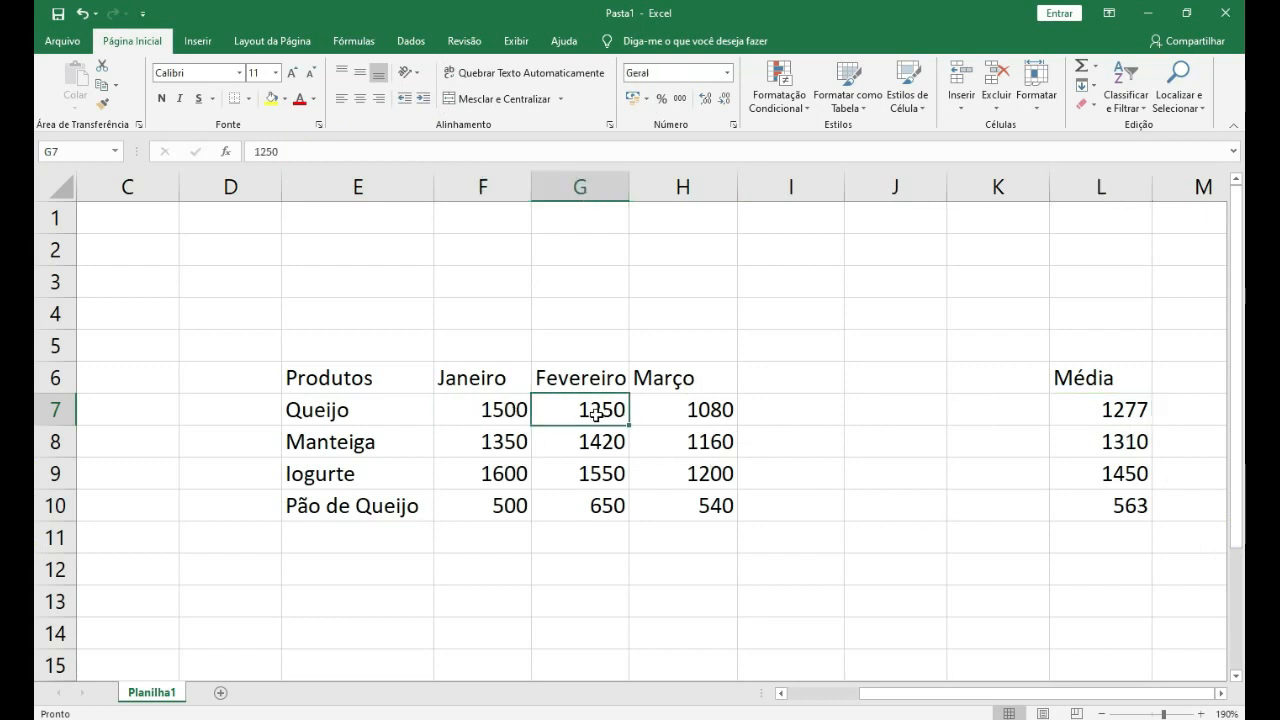
click(716, 413)
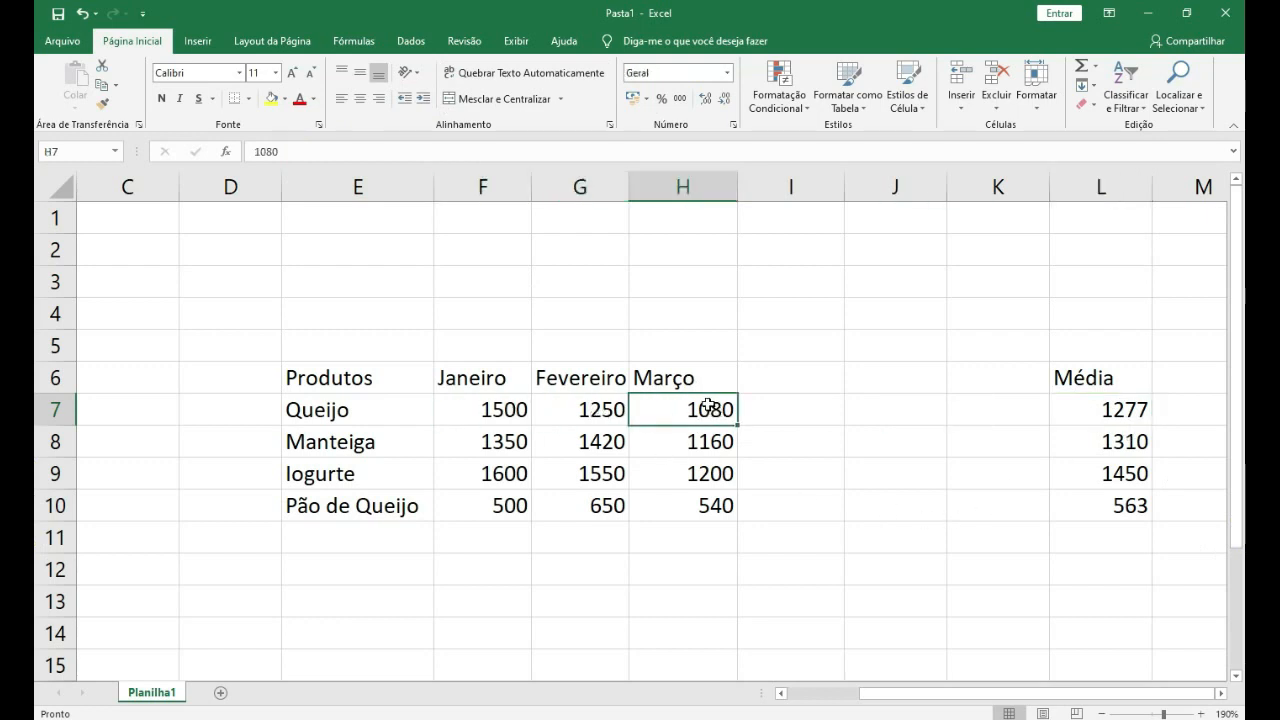
drag(1103, 377, 1117, 503)
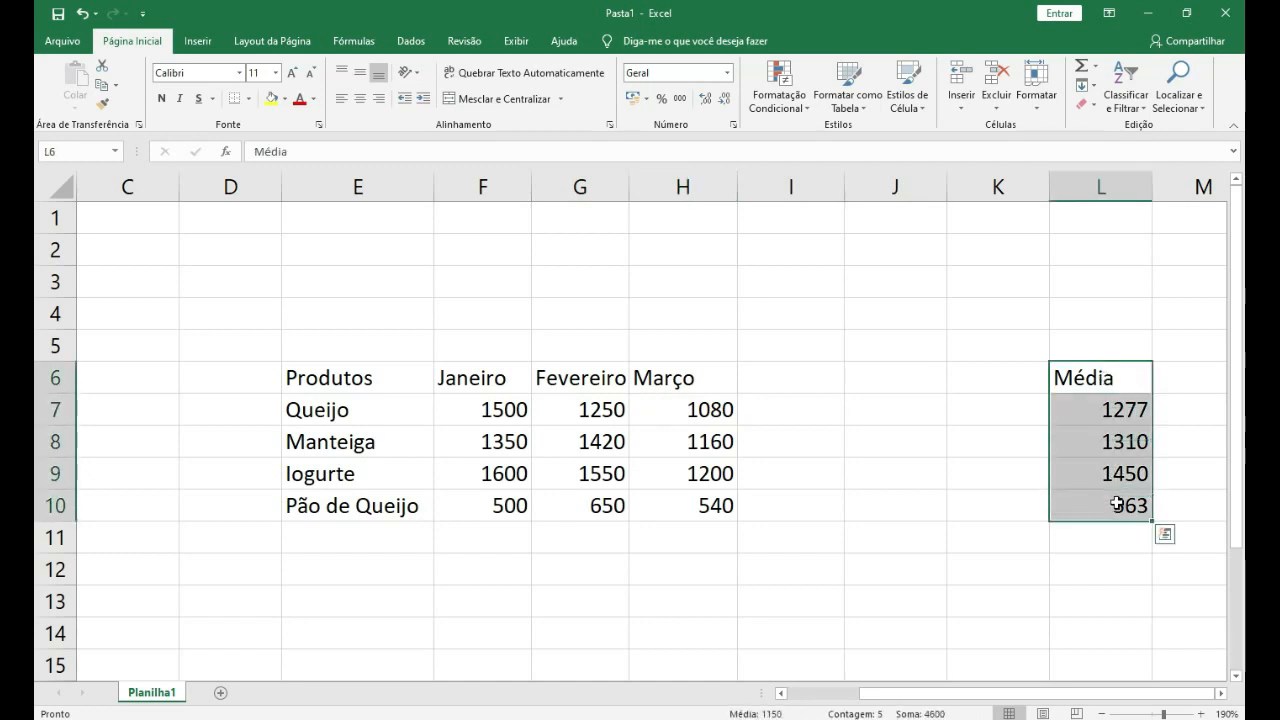
click(1111, 409)
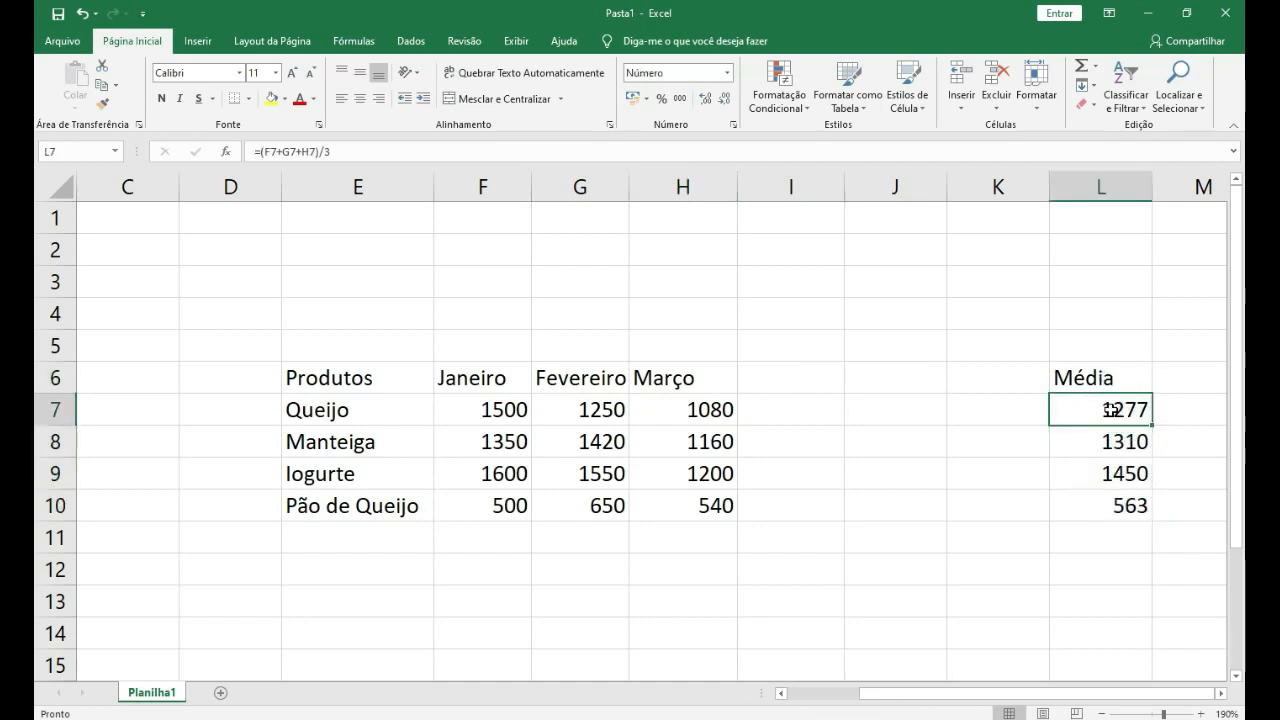
- Cut the Média data from L6:L10 and paste it back beside Março starting at I6
drag(1108, 380, 1113, 513)
key(ctrl+x)
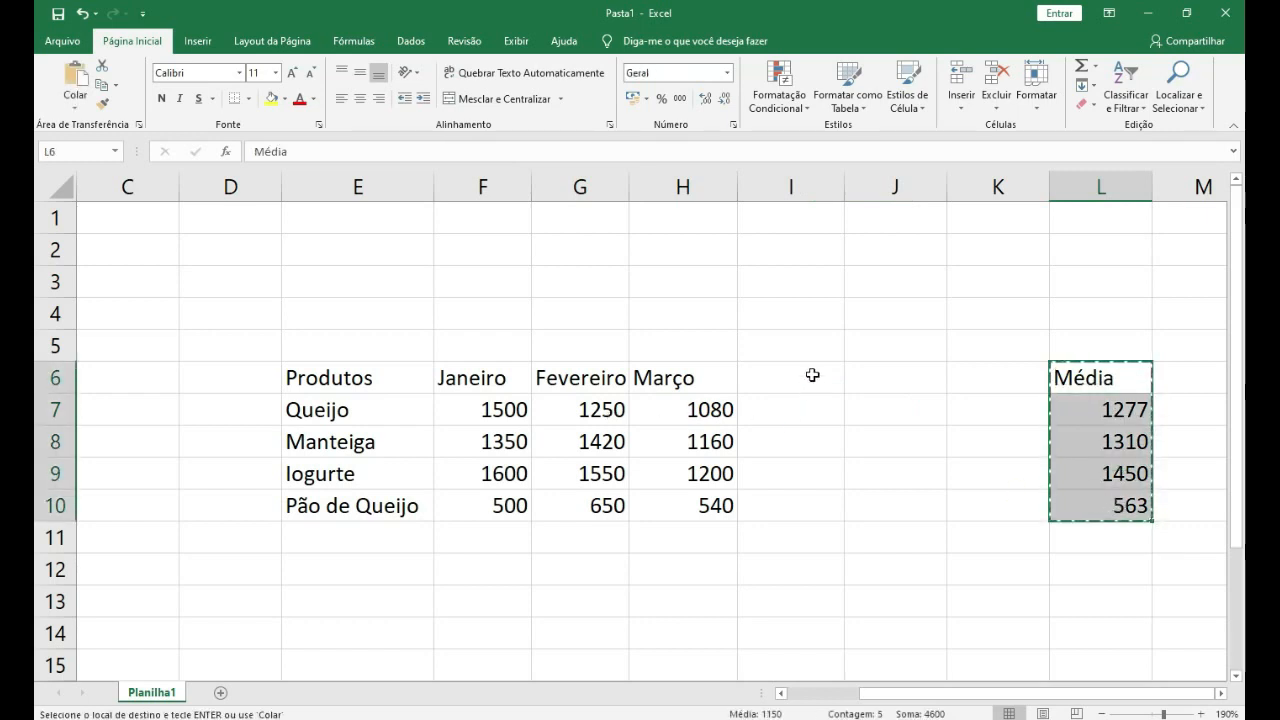
click(814, 374)
key(ctrl+v)
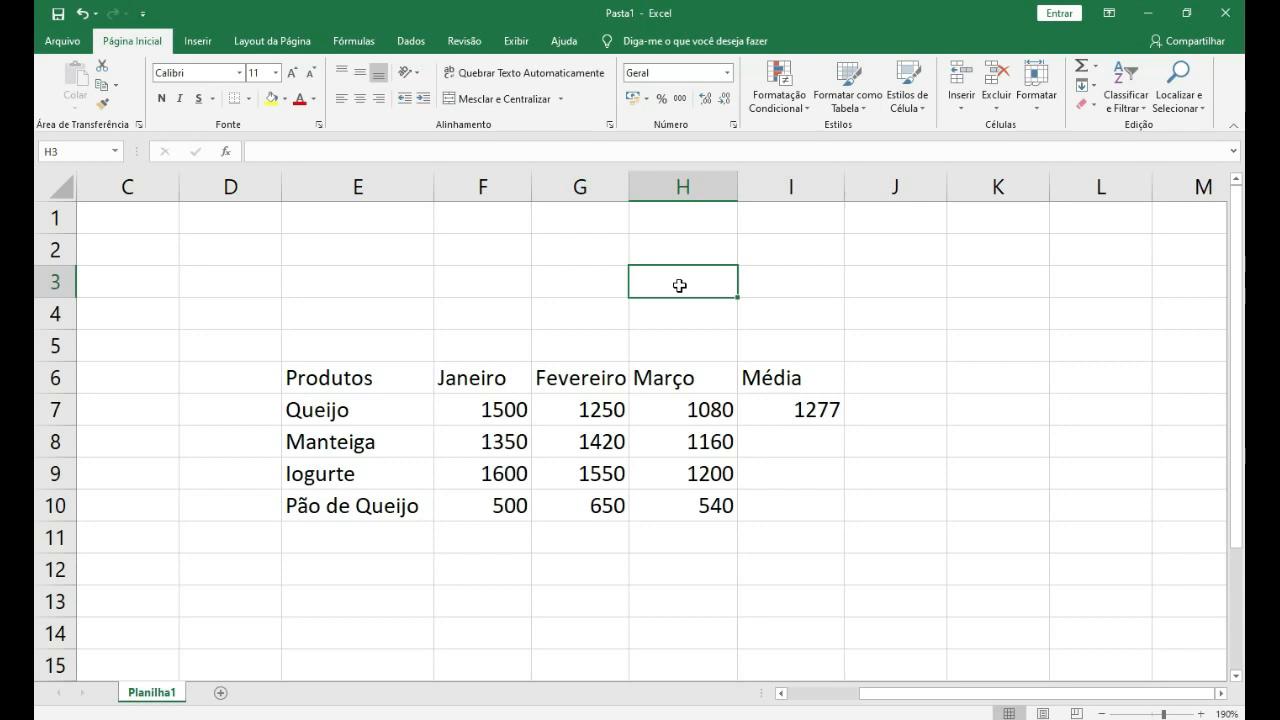
- Copy the Janeiro header and values from F6:F10 and paste them starting at K6
drag(480, 379, 491, 509)
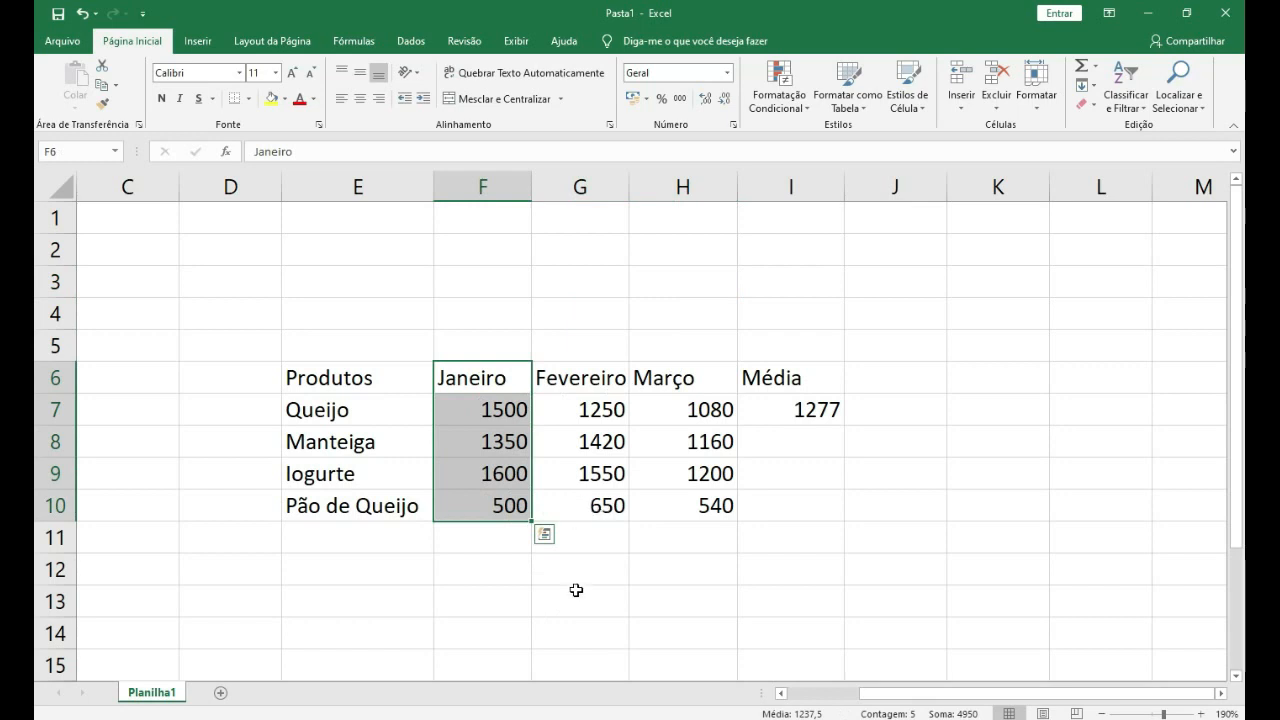
right_click(479, 429)
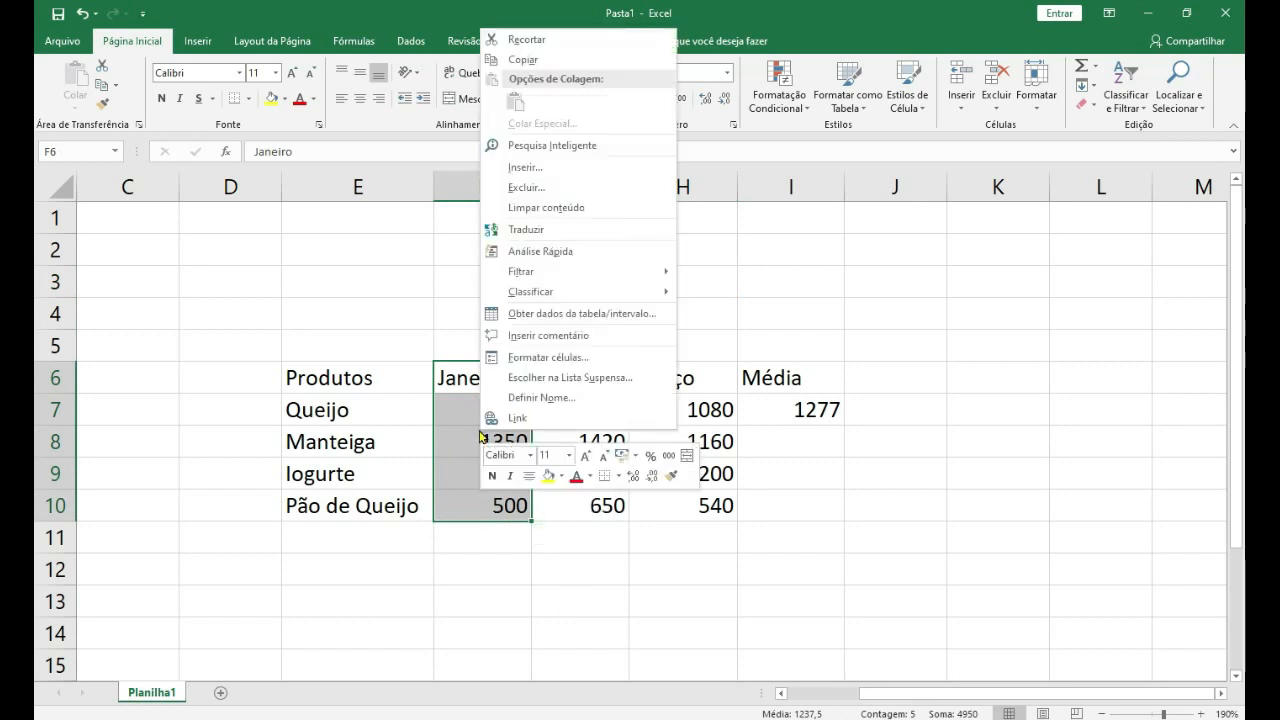
click(535, 60)
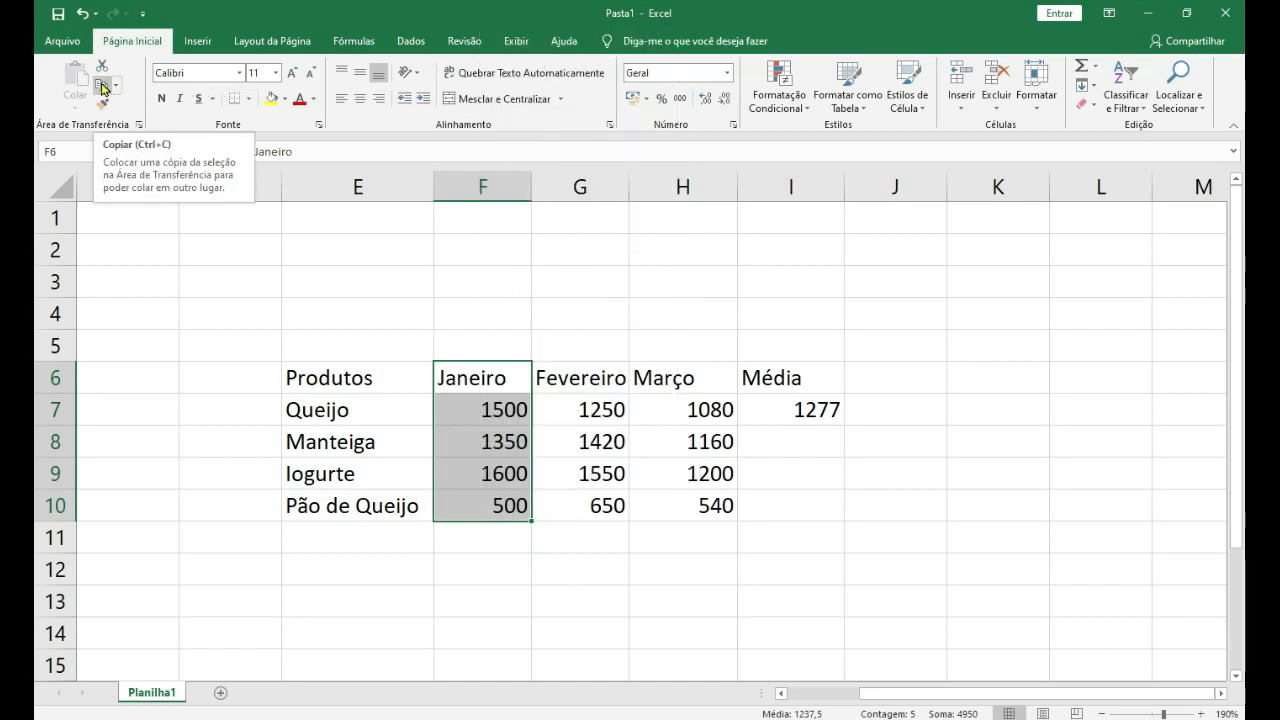
click(101, 88)
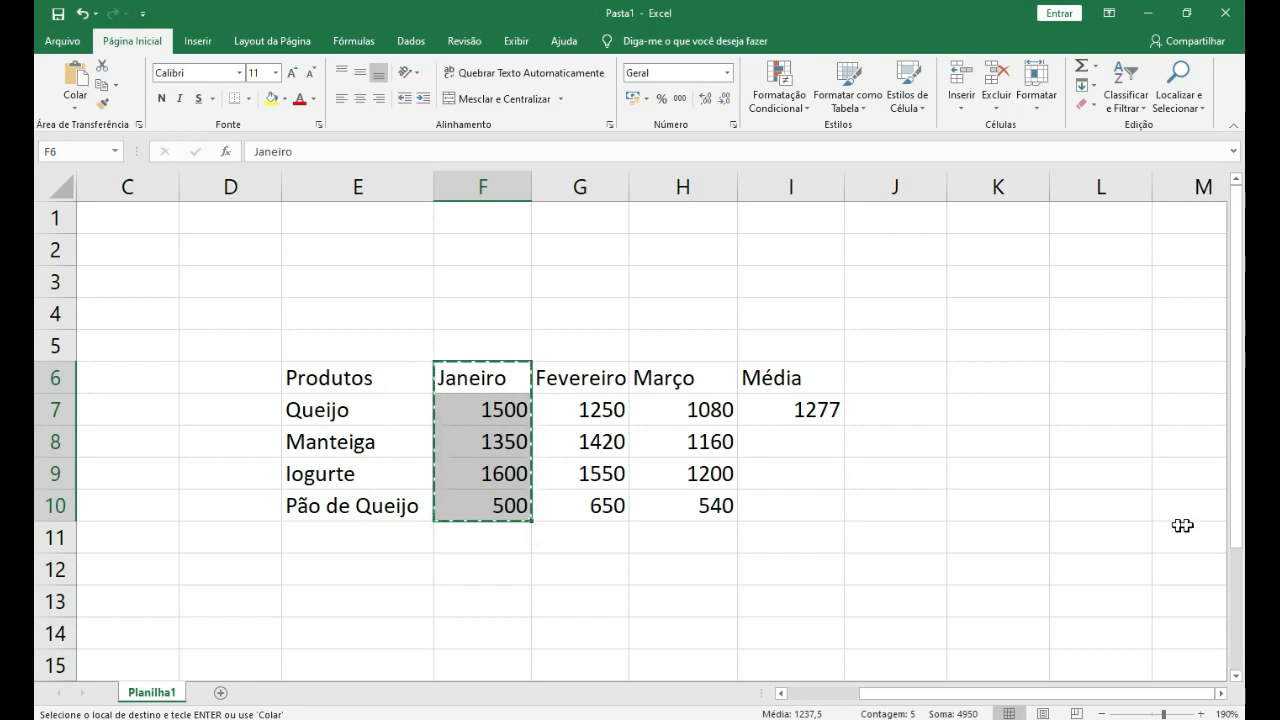
click(1008, 374)
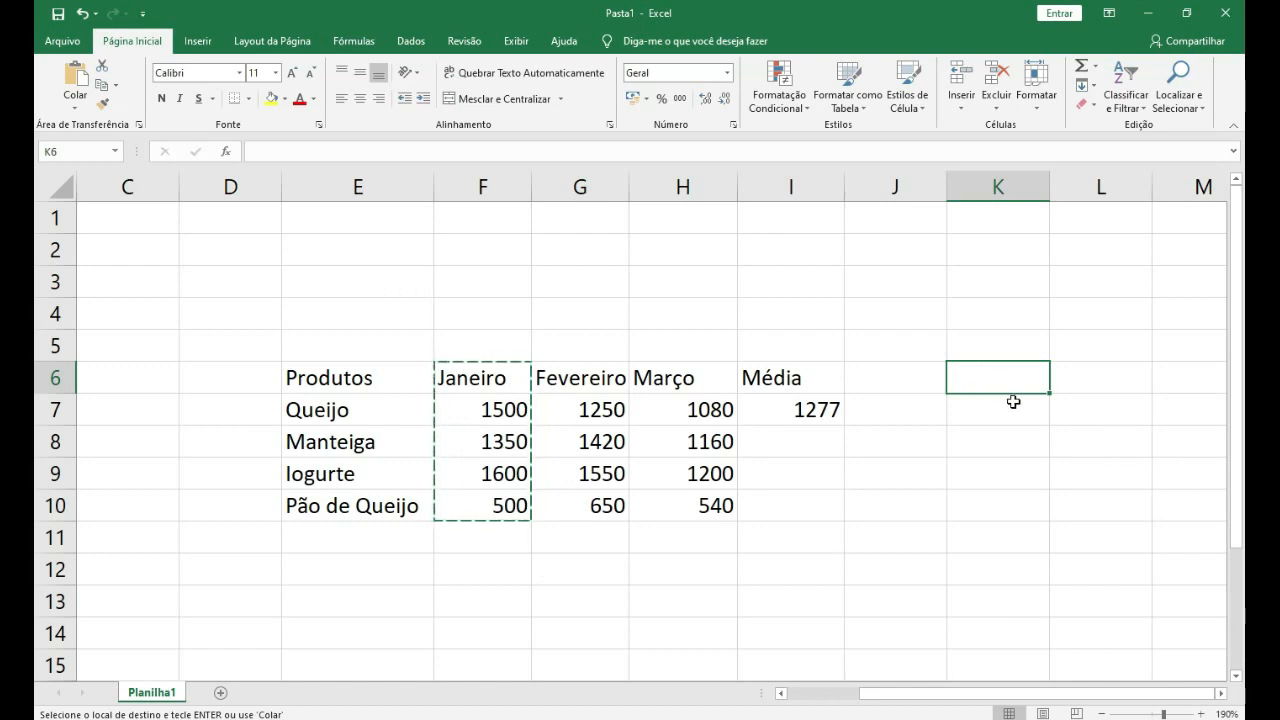
key(Return)
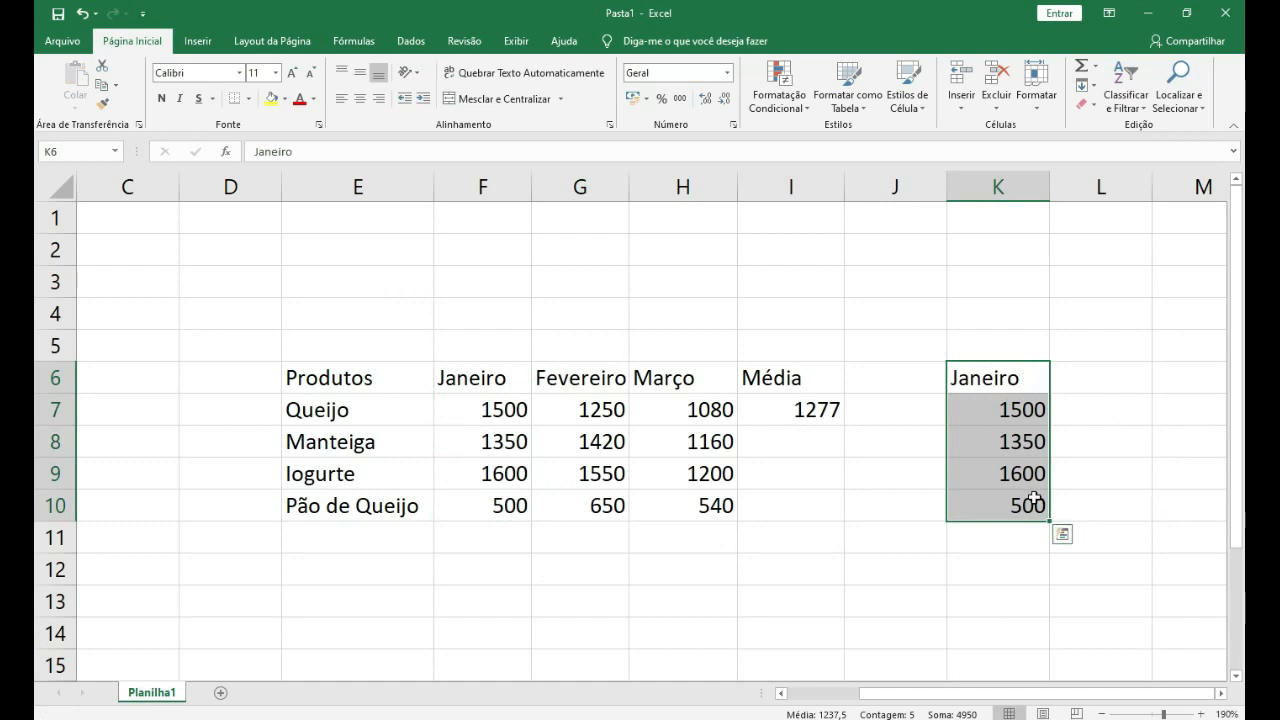
key(Escape)
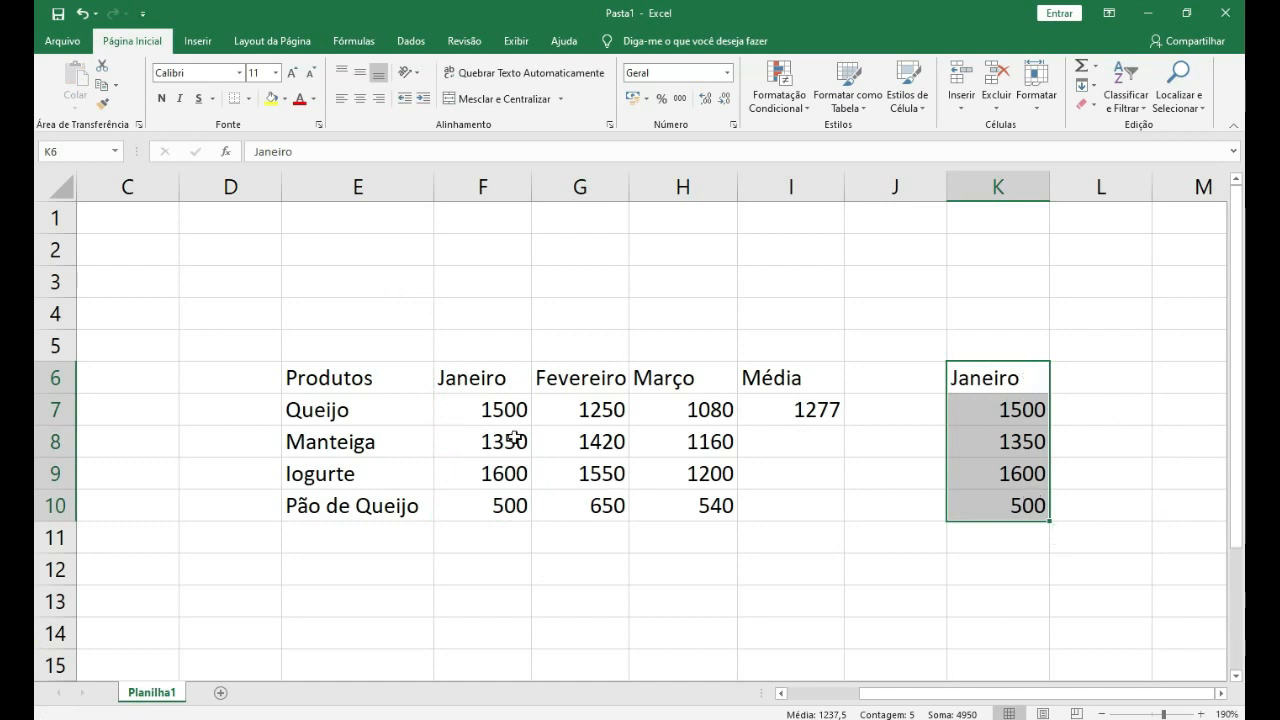
- Copy the Fevereiro header and values from G6:G10 and paste them starting at L6
drag(489, 383, 495, 505)
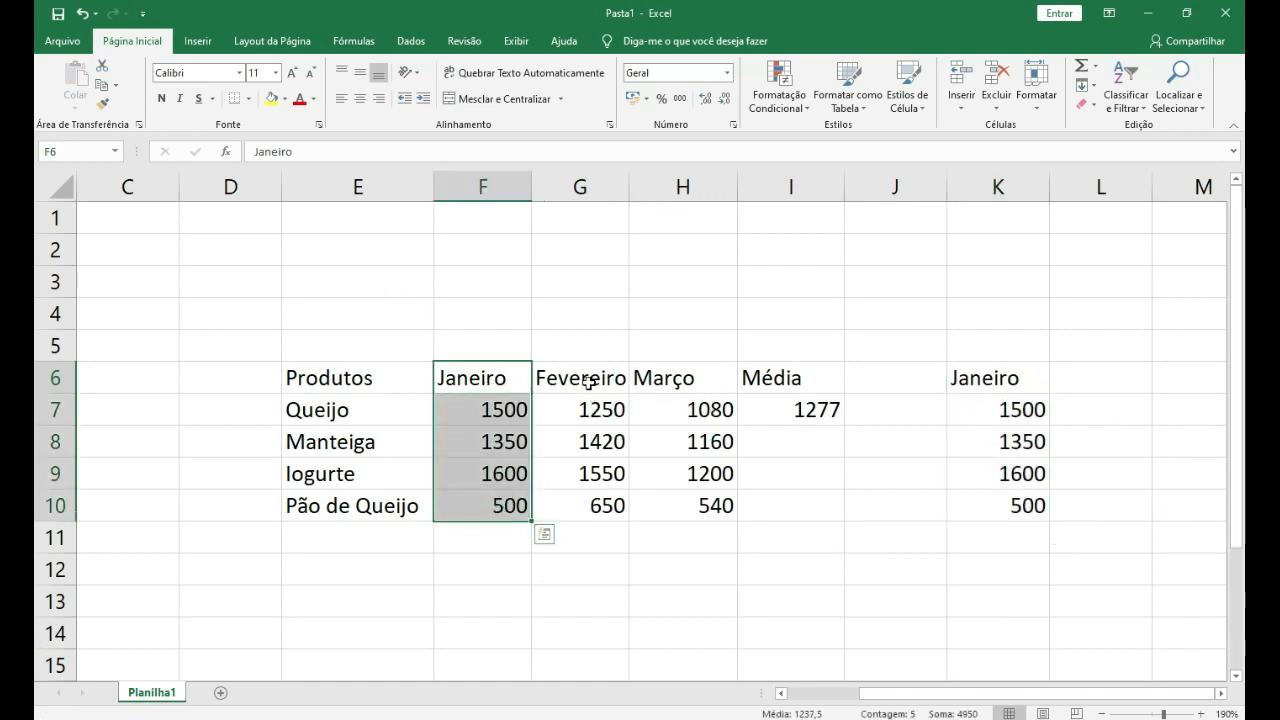
drag(590, 385, 597, 505)
key(ctrl+c)
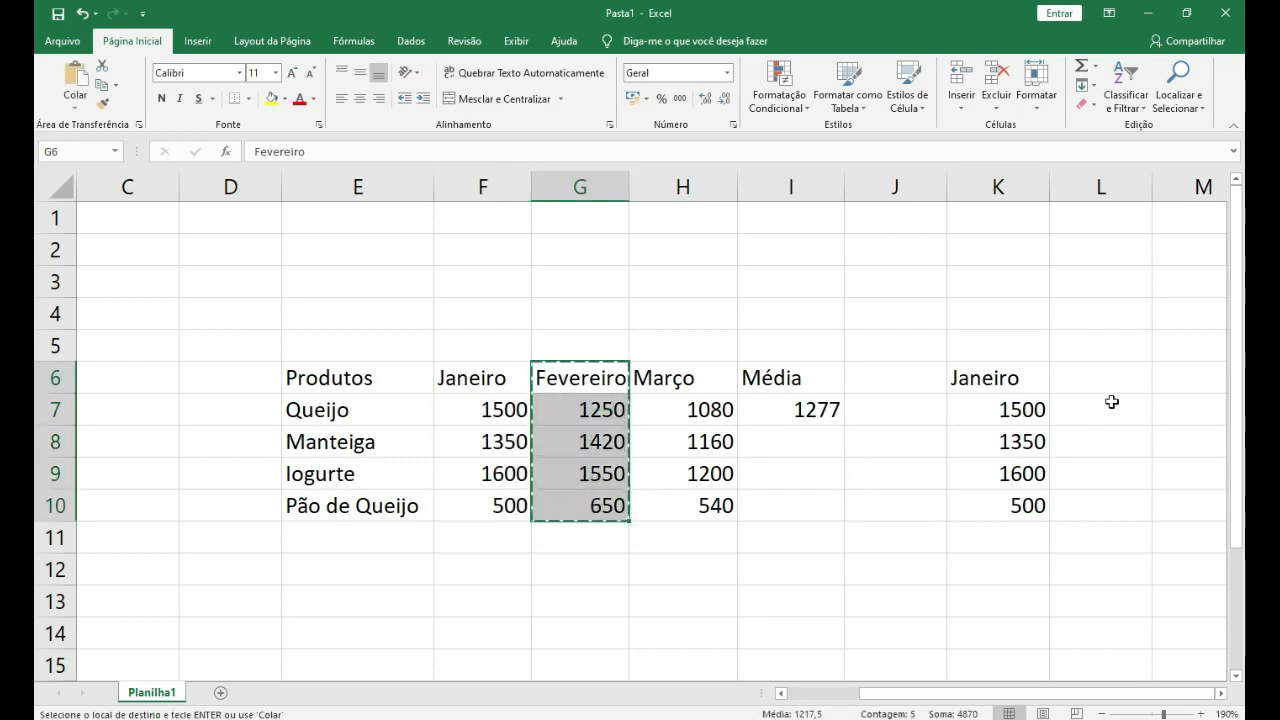
click(1098, 376)
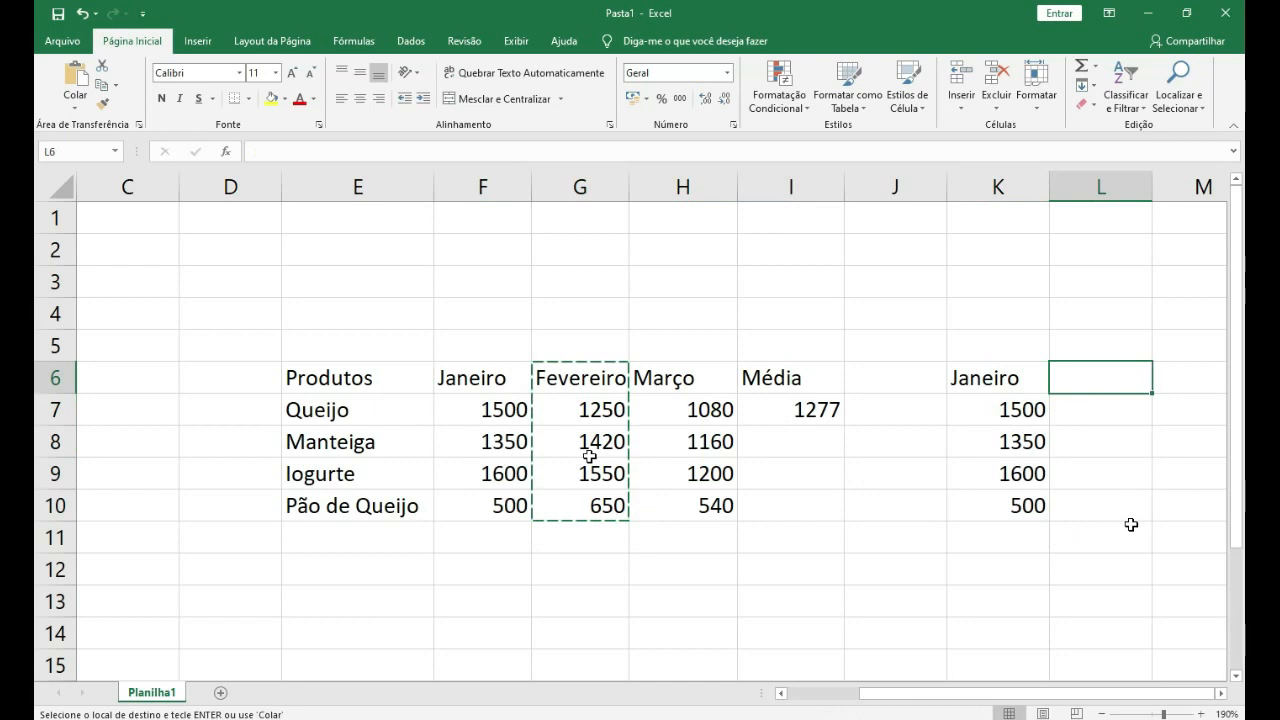
key(ctrl+v)
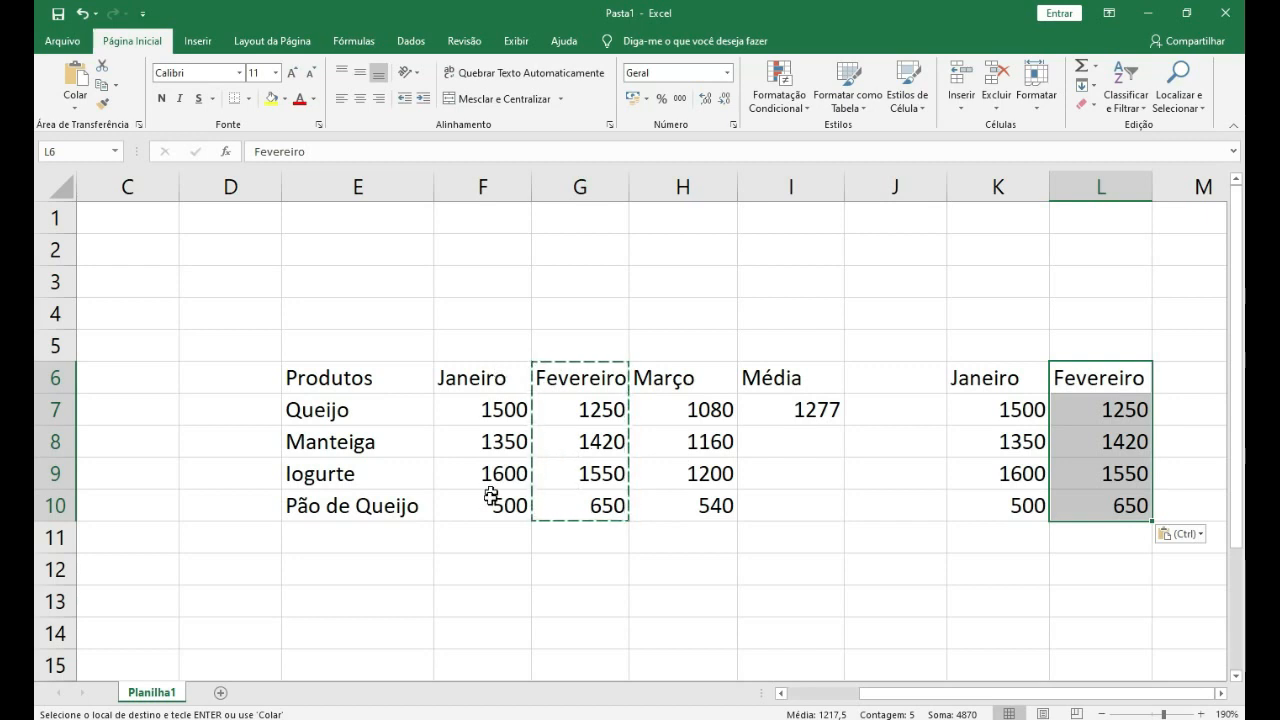
click(1115, 374)
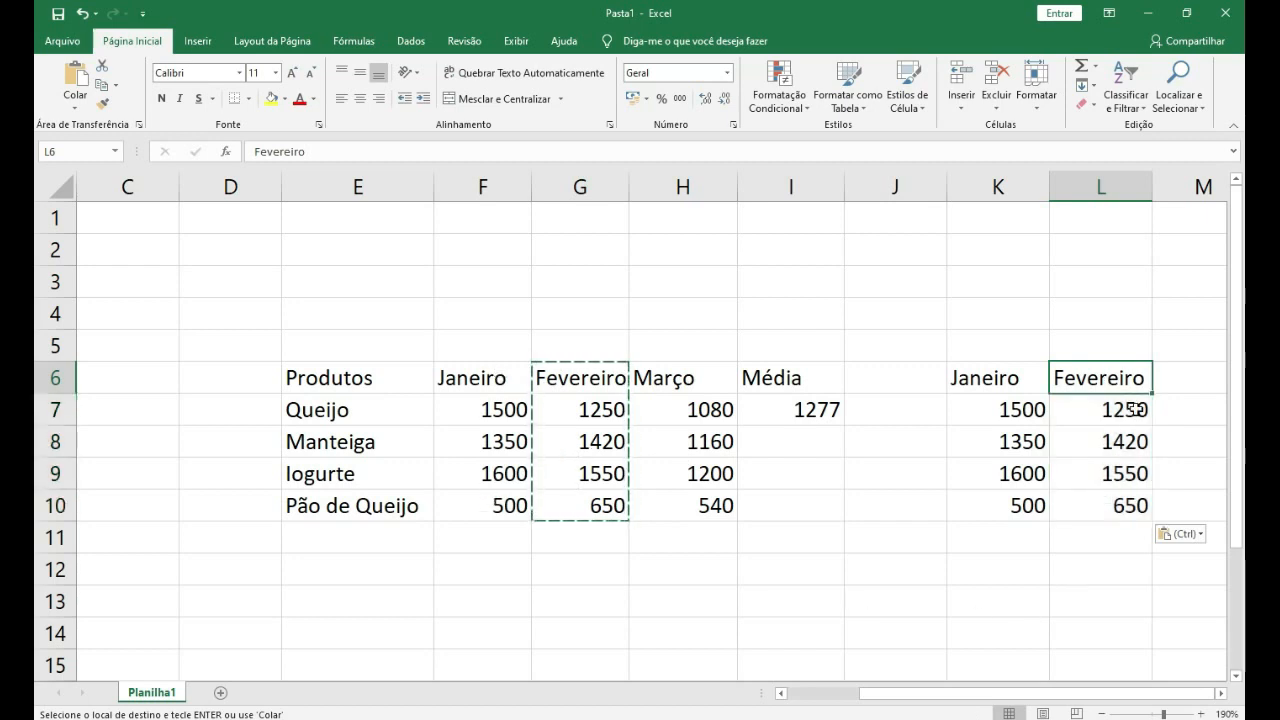
key(Return)
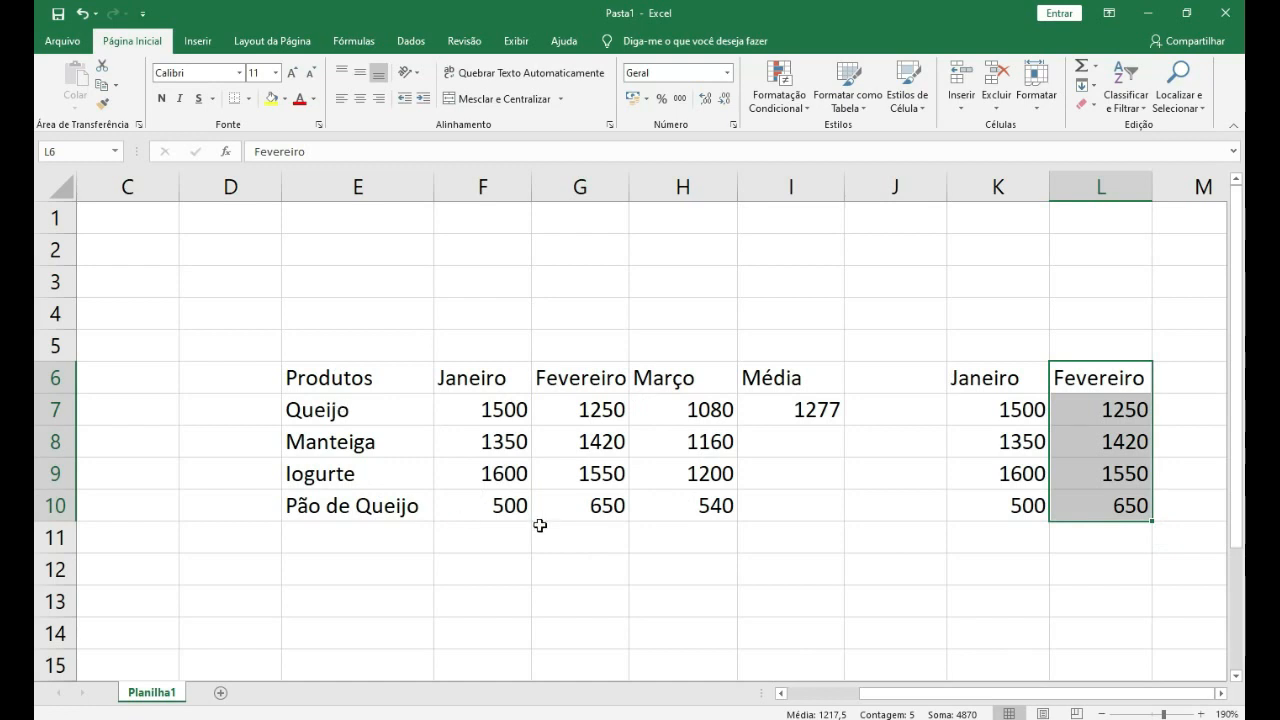
- Delete columns K and L containing the pasted Janeiro and Fevereiro copies
drag(1003, 187, 1103, 187)
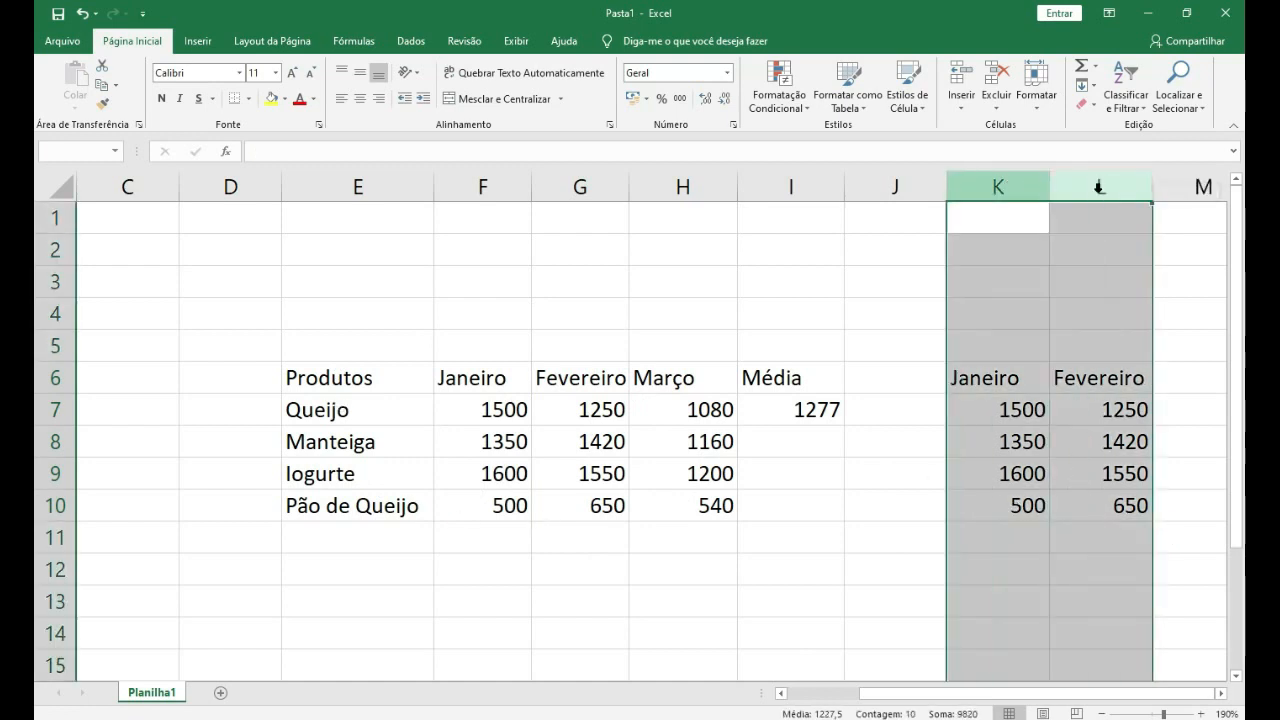
right_click(1104, 178)
click(1043, 318)
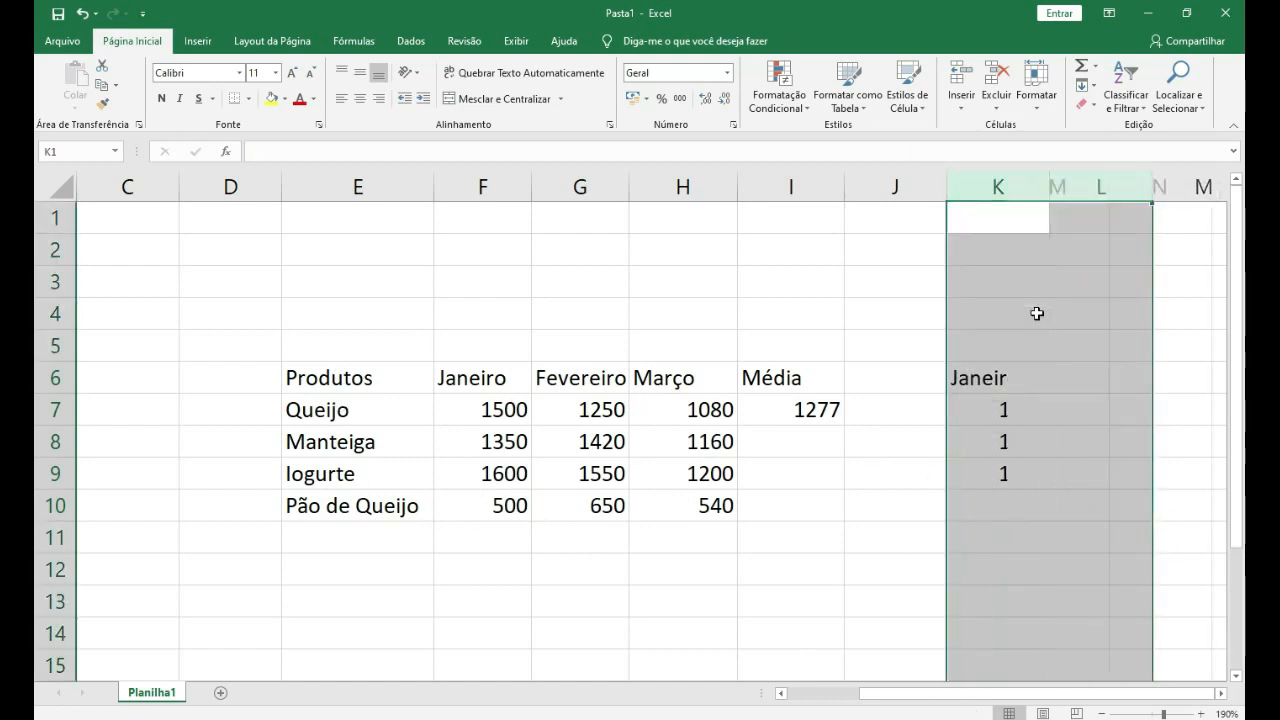
click(917, 545)
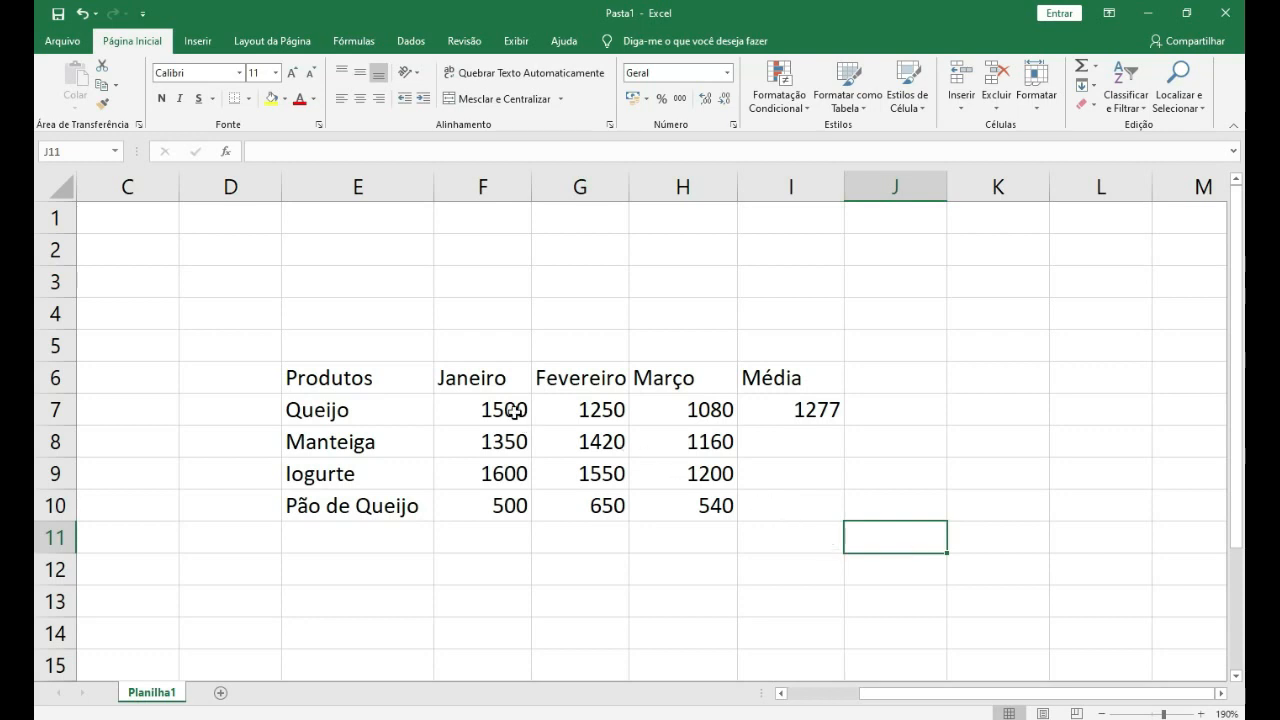
- Cut the Janeiro header and values from F6:F10 and paste them starting at K6
drag(503, 378, 499, 507)
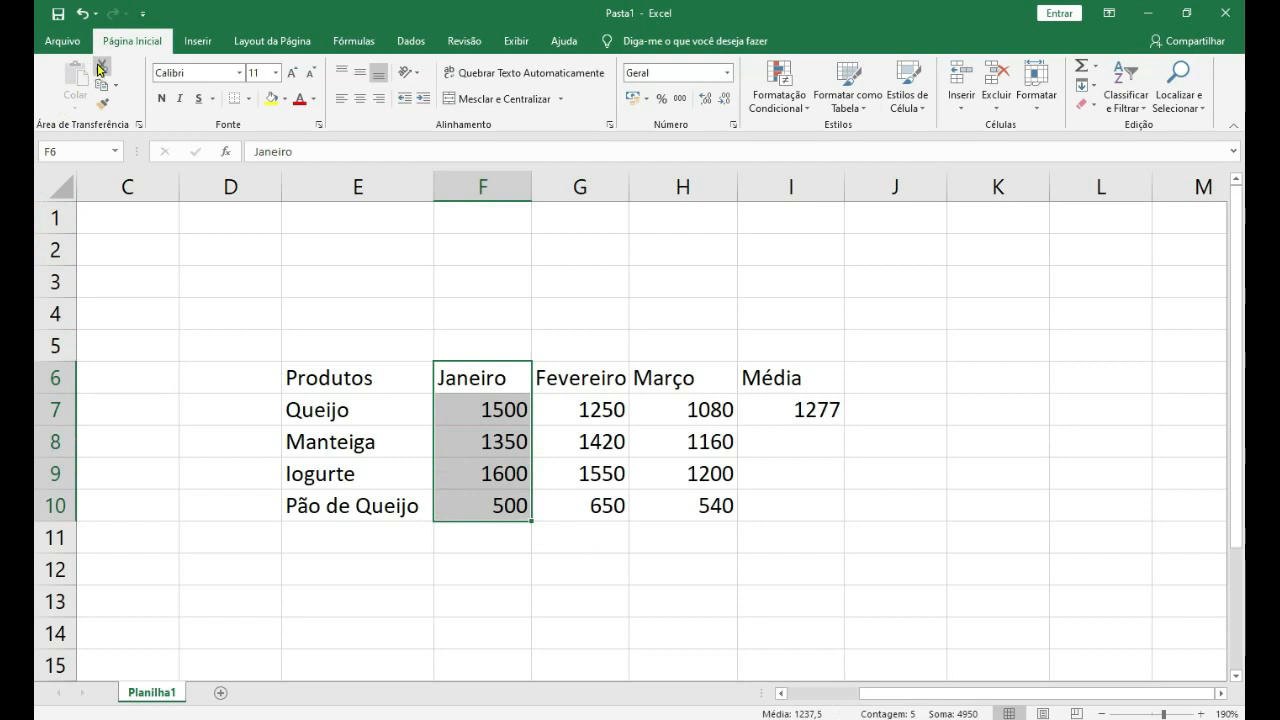
click(102, 70)
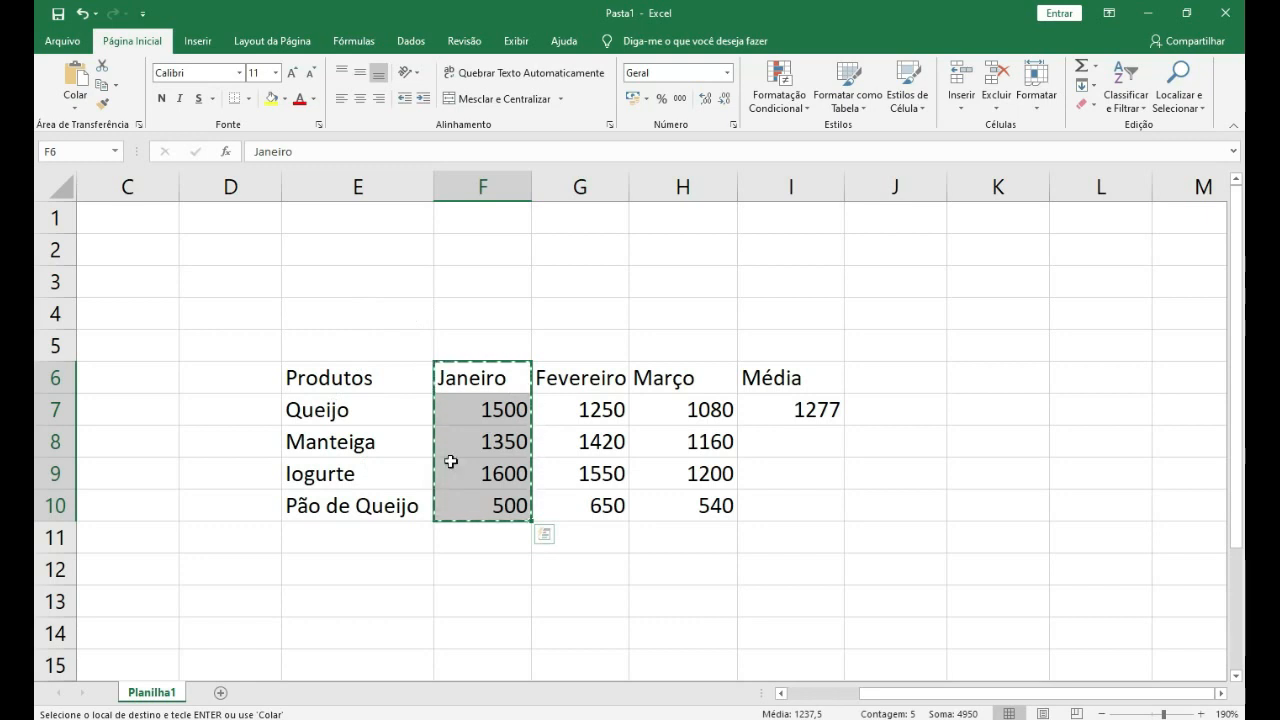
click(979, 376)
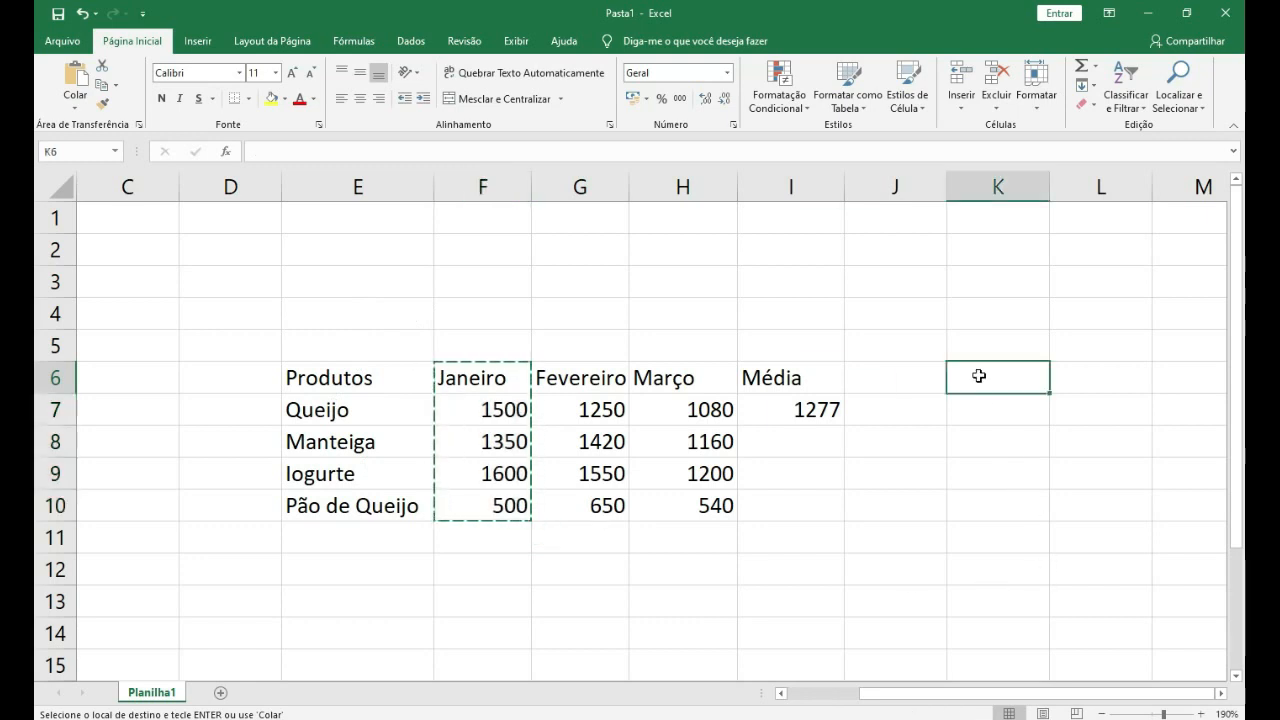
key(ctrl+v)
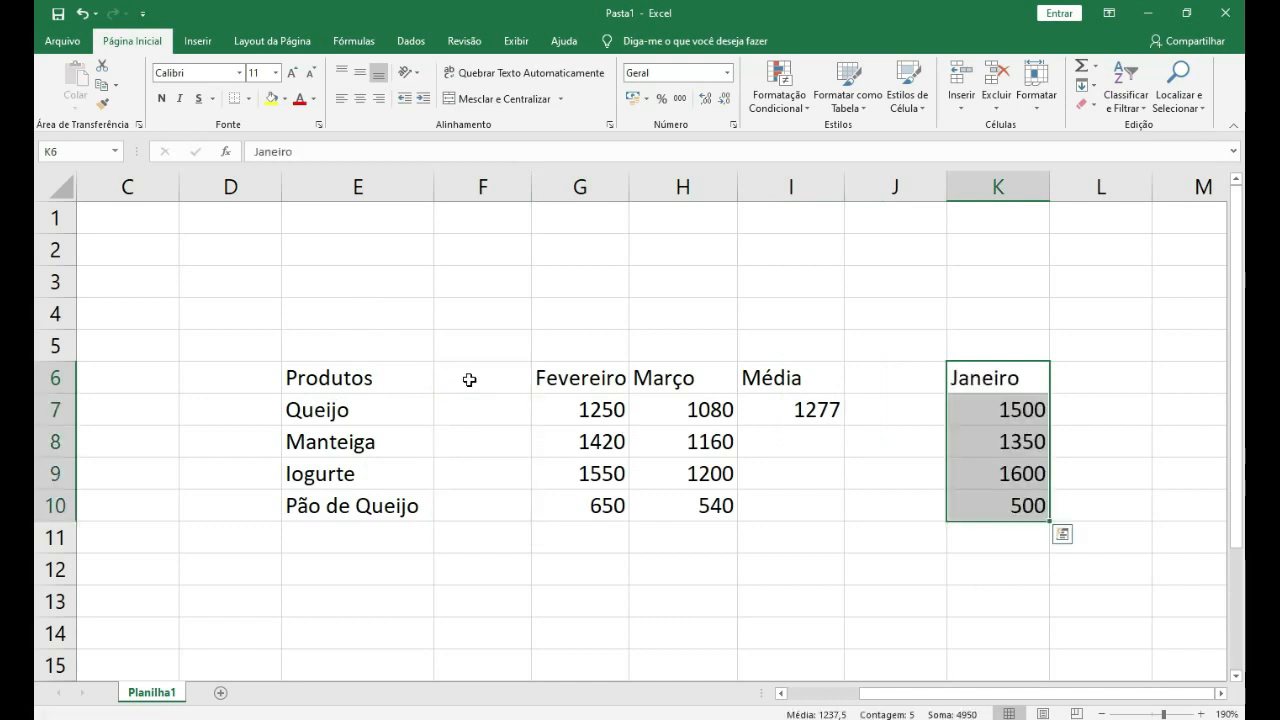
- Cut the Janeiro data from K6:K10 and paste it back into the table starting at F6
drag(466, 377, 483, 505)
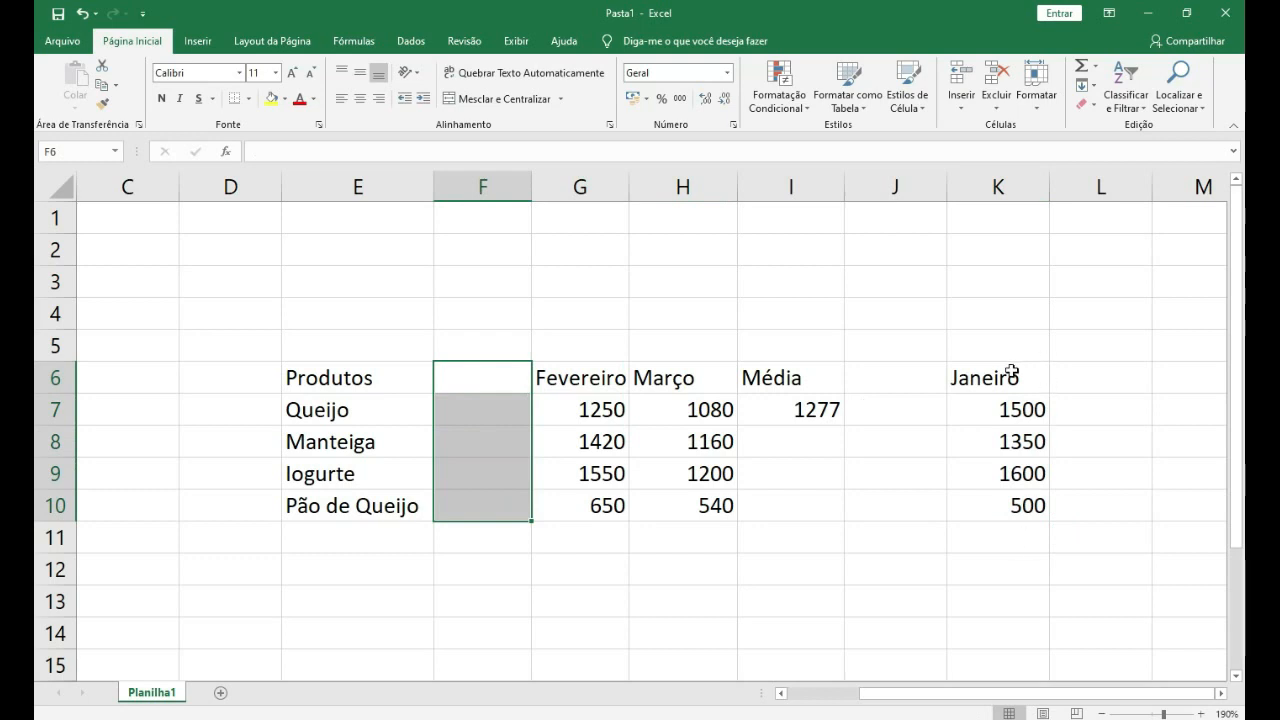
drag(1016, 372, 1022, 502)
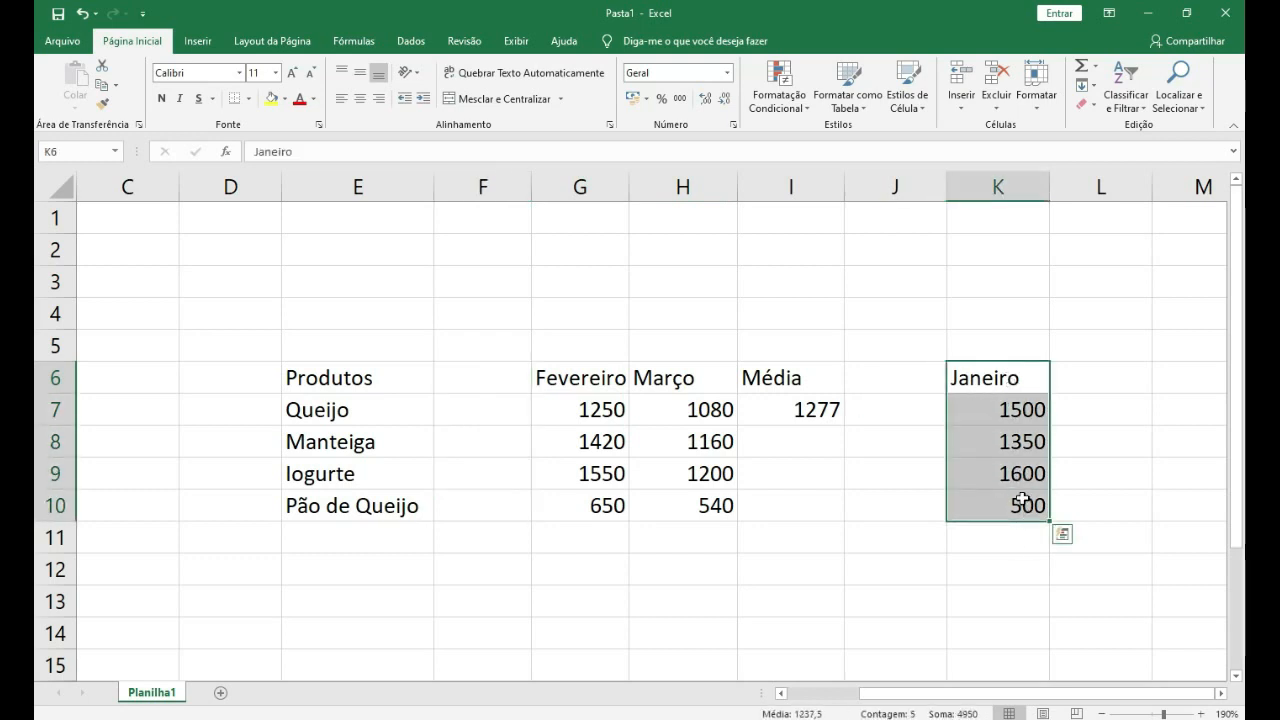
key(ctrl+c)
click(482, 384)
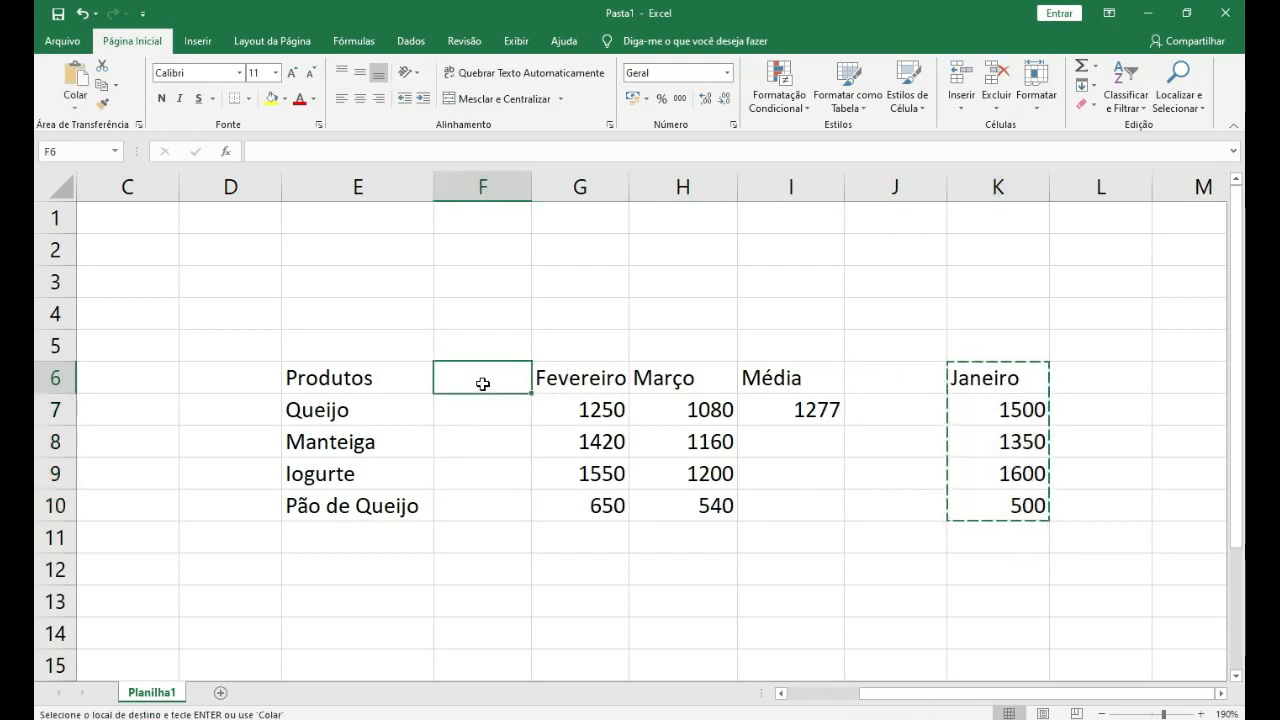
key(ctrl+v)
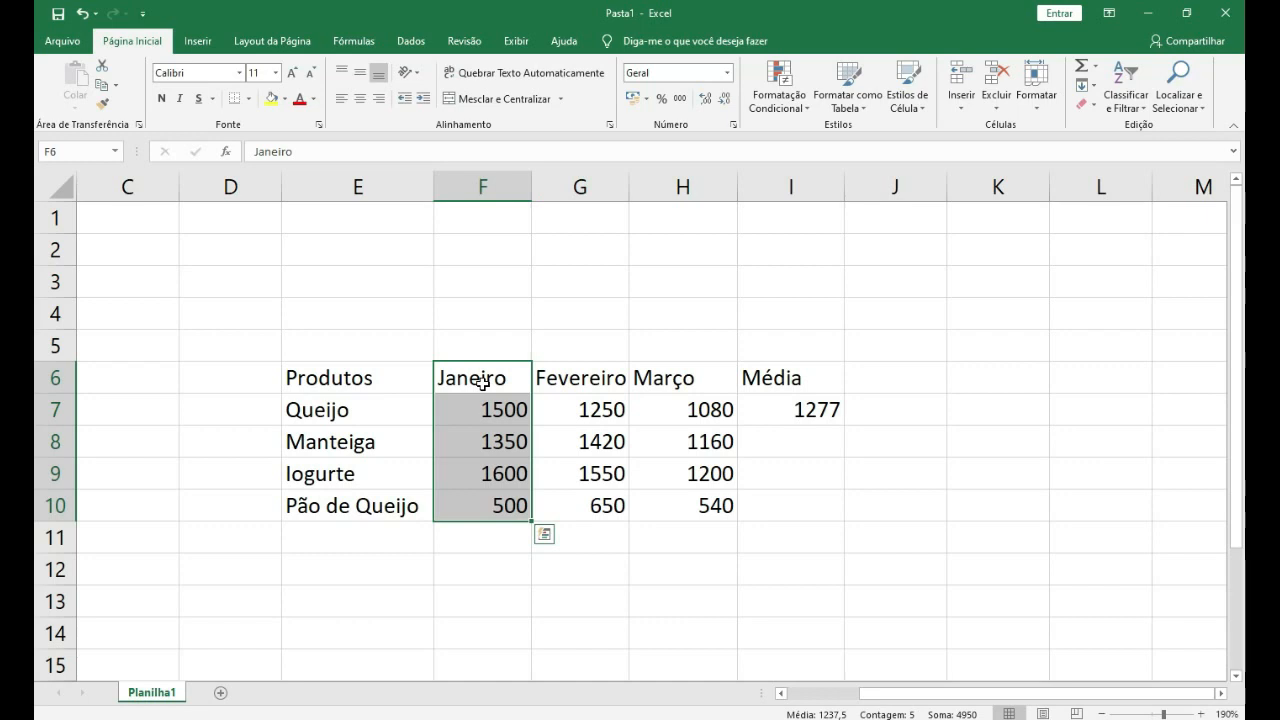
click(903, 510)
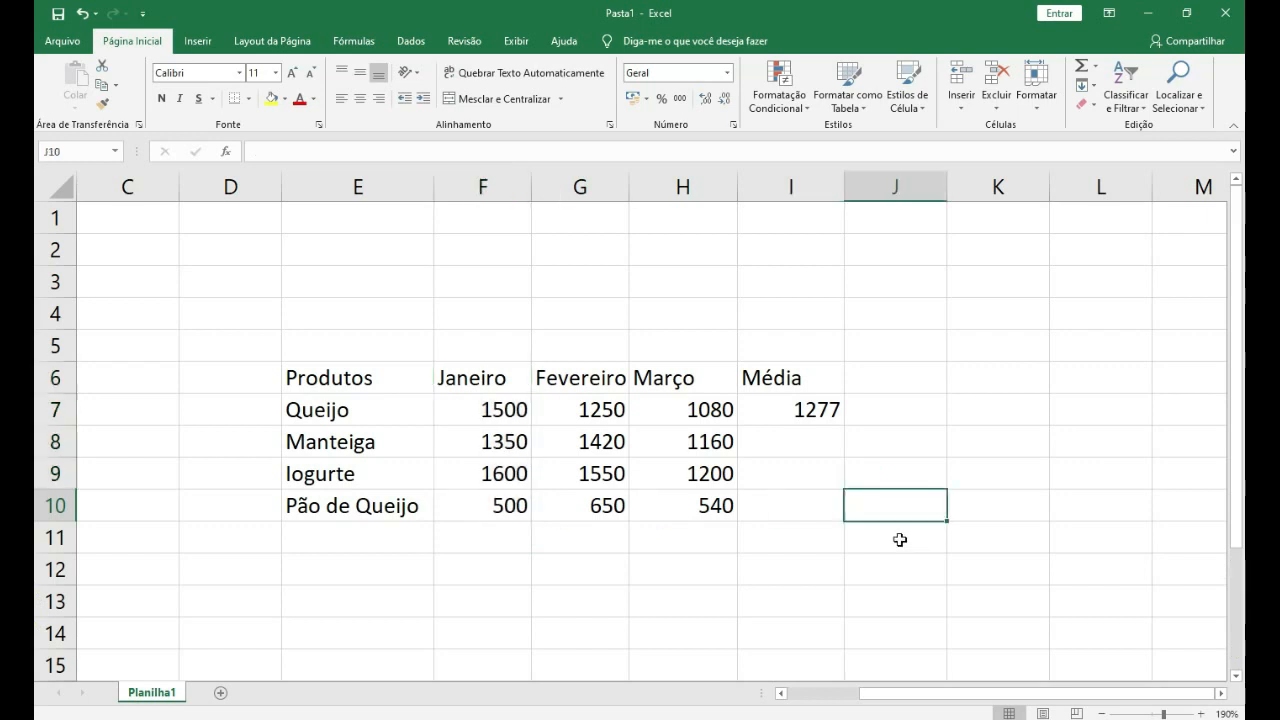
- Examine the Queijo Média formula in I7 with its source cells F7:H7, and the matching Manteiga values in F8:H8
click(772, 377)
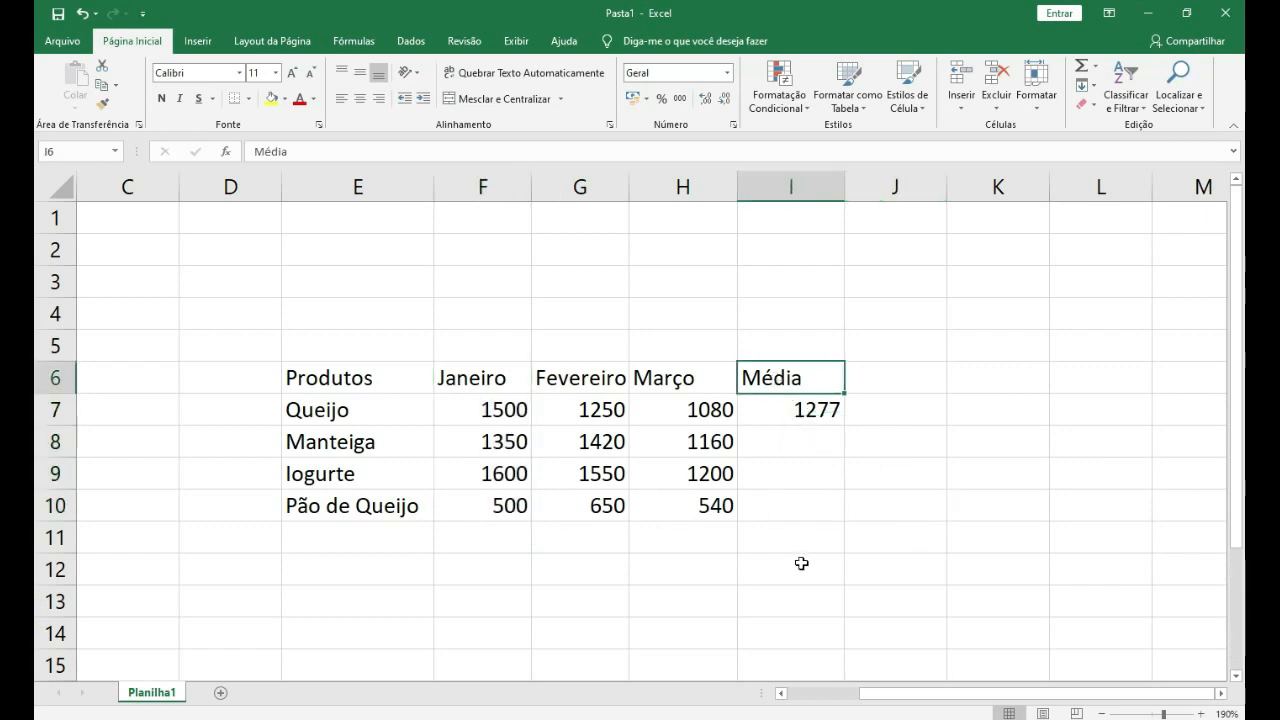
click(826, 411)
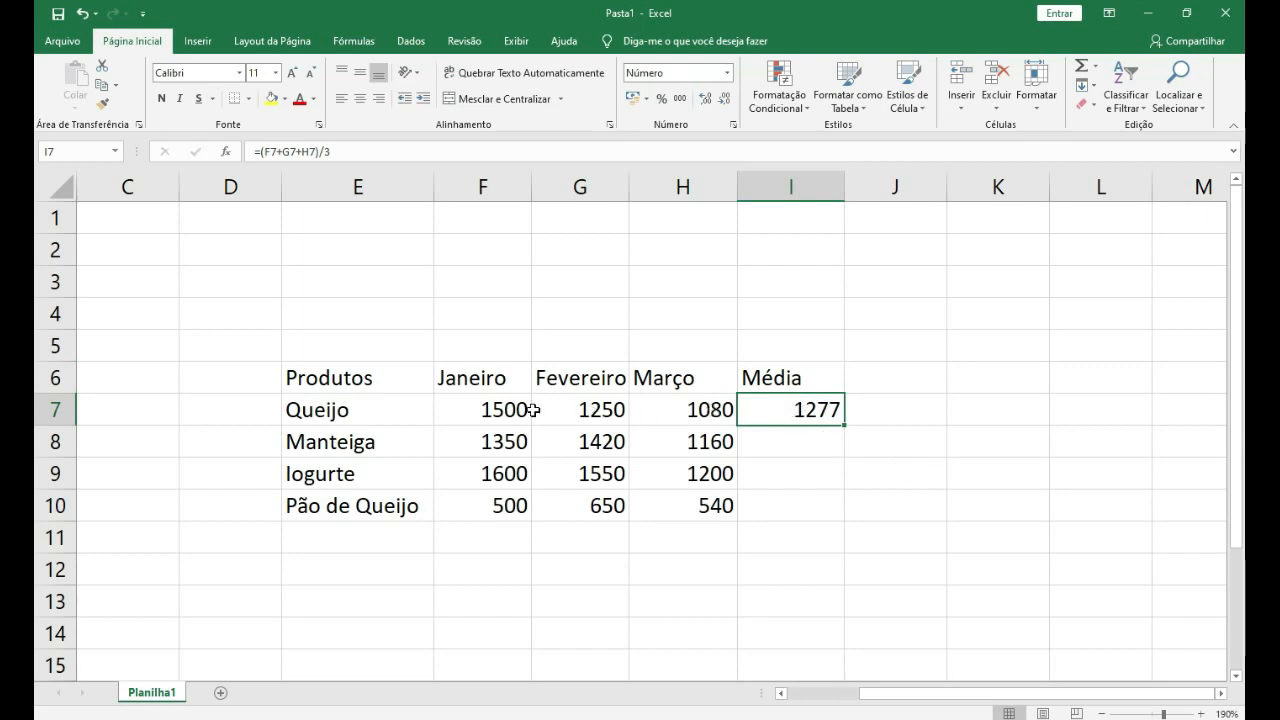
click(486, 410)
click(569, 409)
click(672, 407)
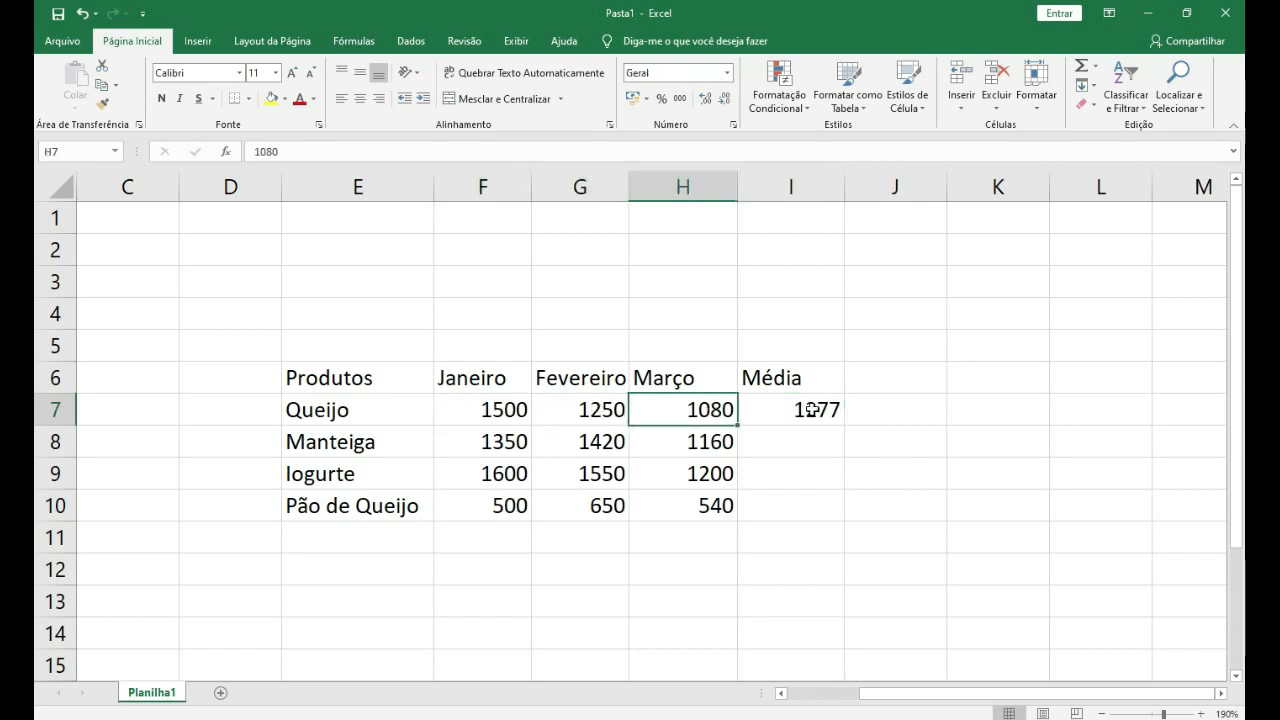
click(814, 405)
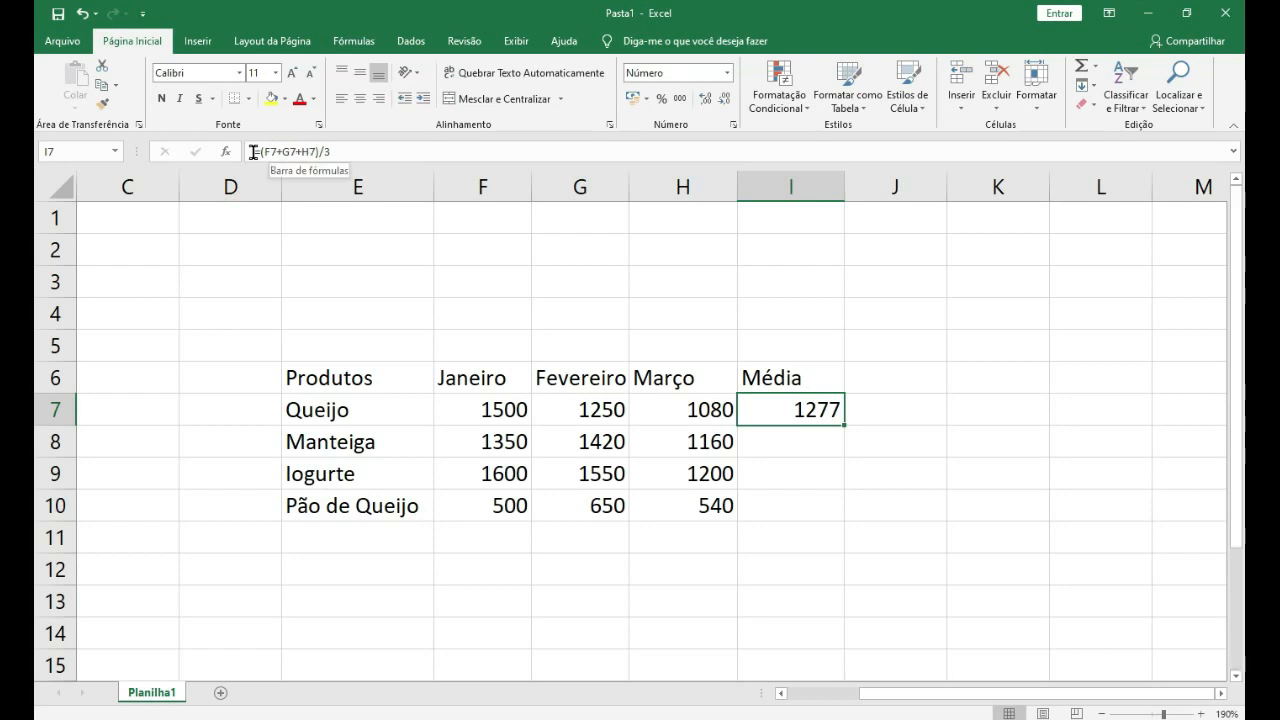
key(F2)
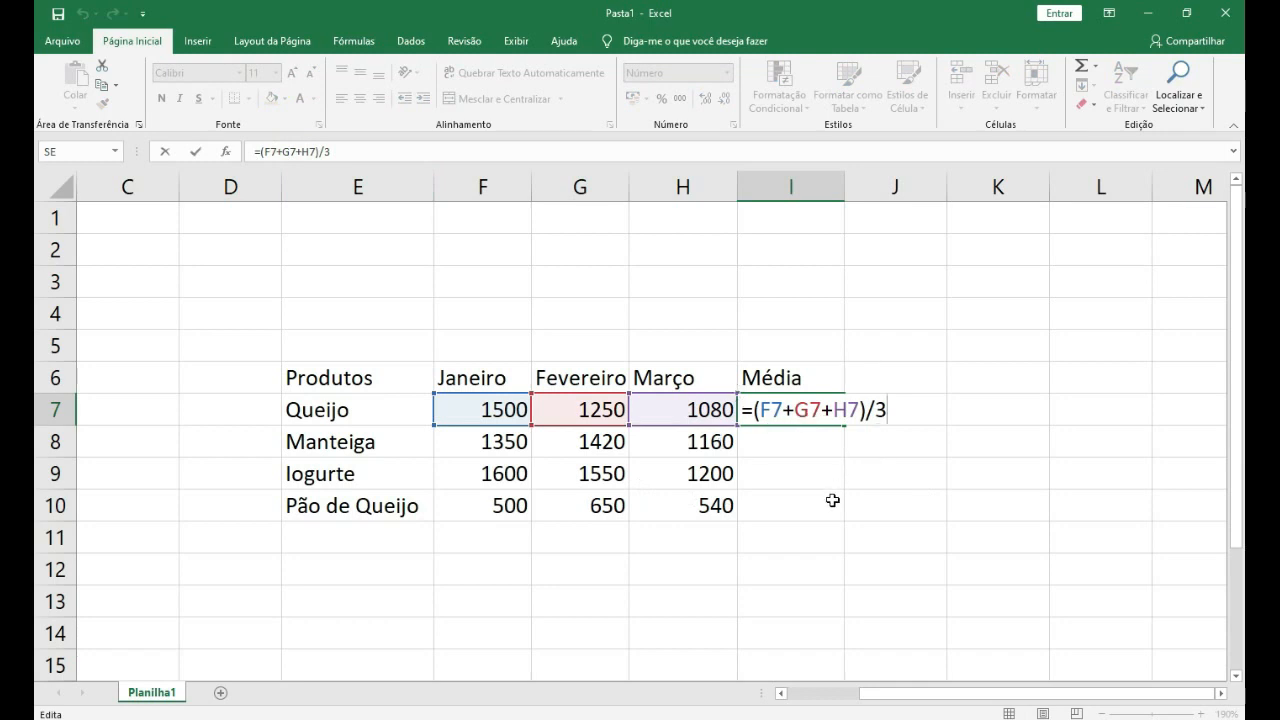
key(ctrl+Return)
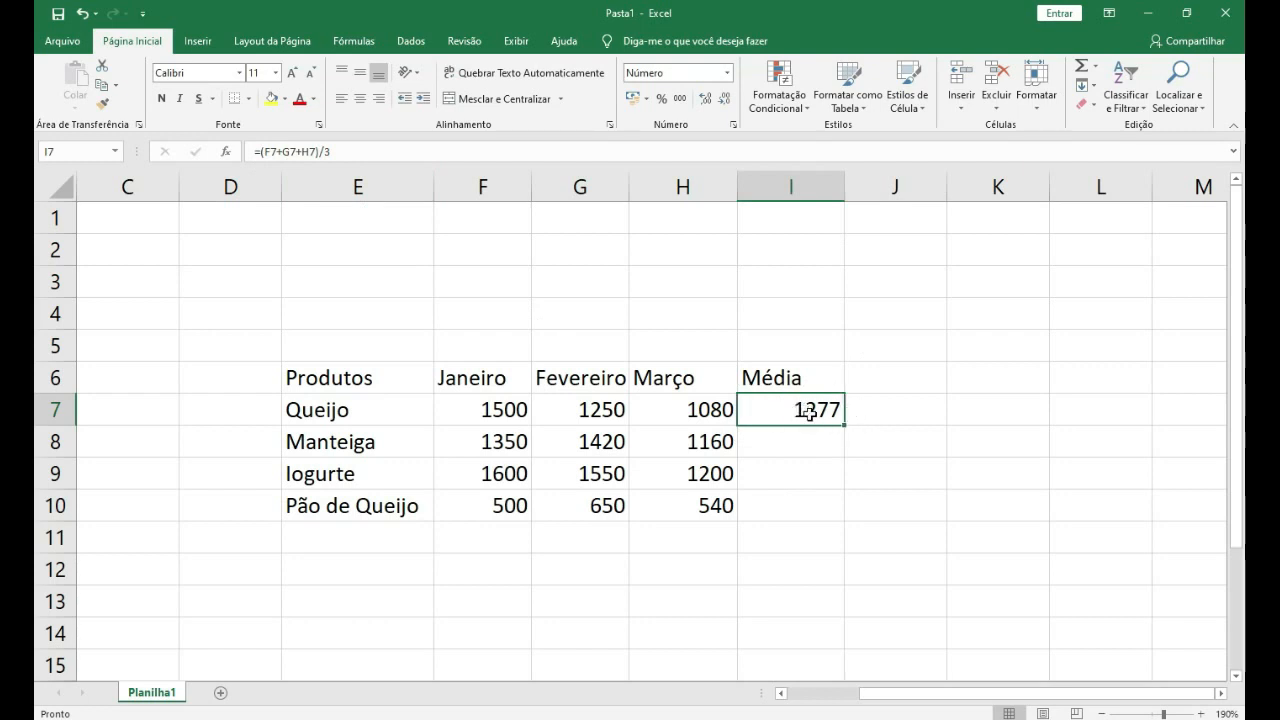
drag(483, 405, 705, 410)
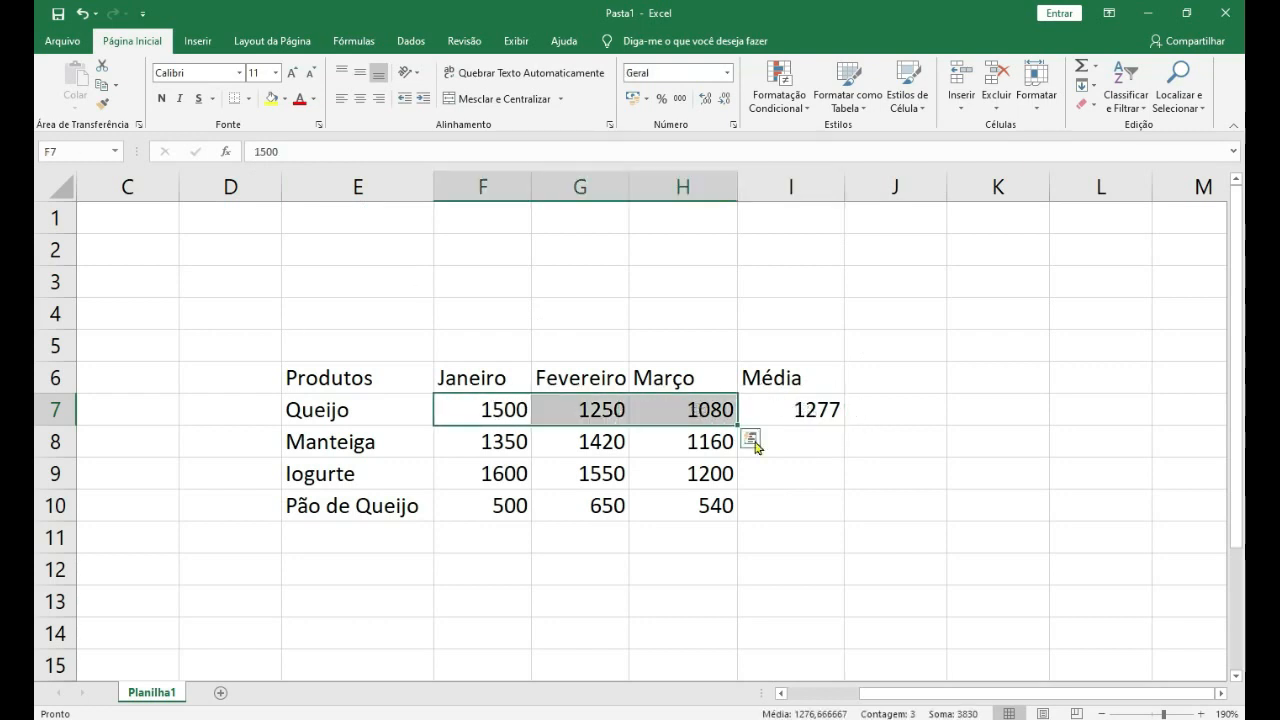
click(804, 409)
click(808, 443)
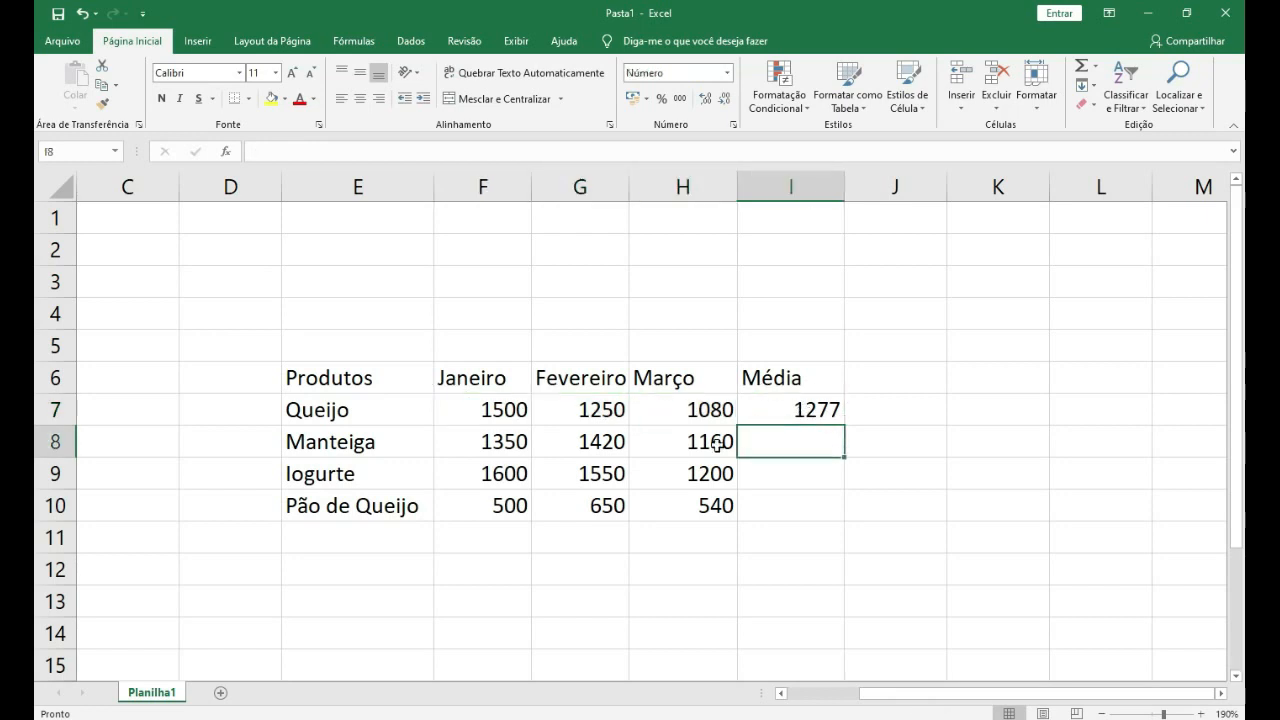
drag(506, 443, 718, 441)
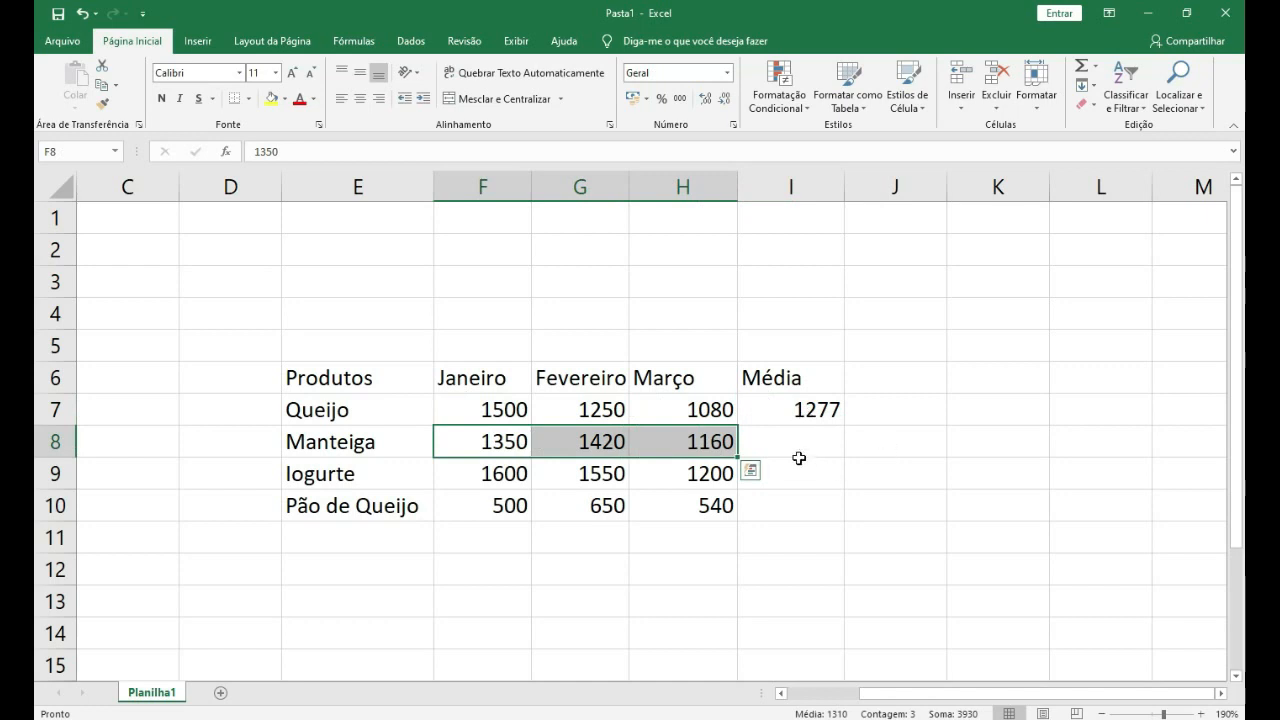
click(807, 498)
click(810, 538)
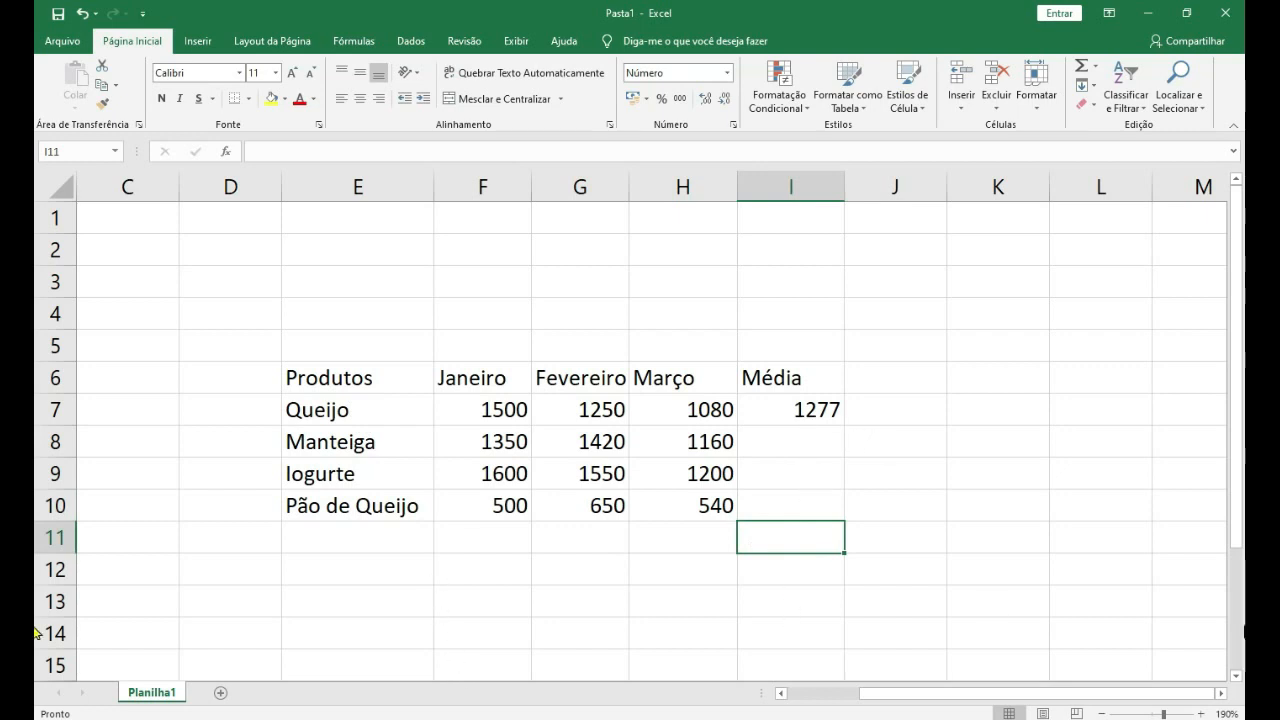
- Copy the Média formula from I7 into I8:I10 and check the formulas in I7, I8 and I9
click(828, 408)
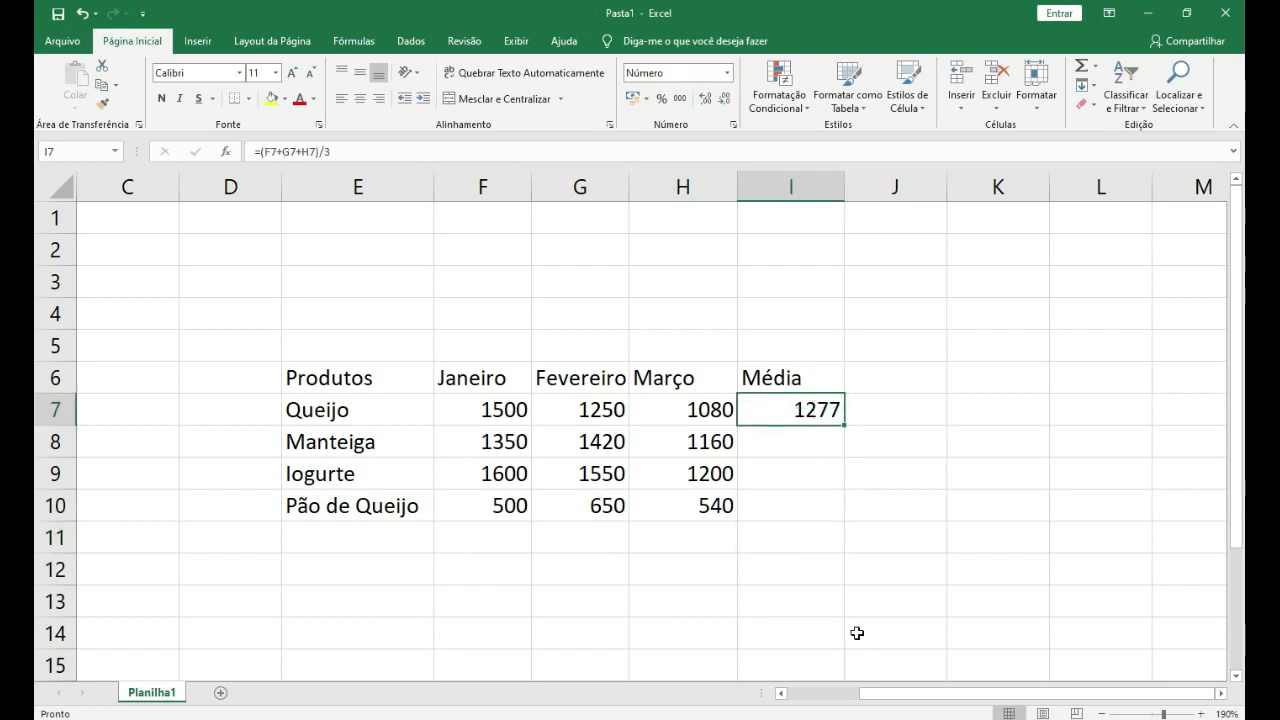
key(ctrl+c)
click(800, 445)
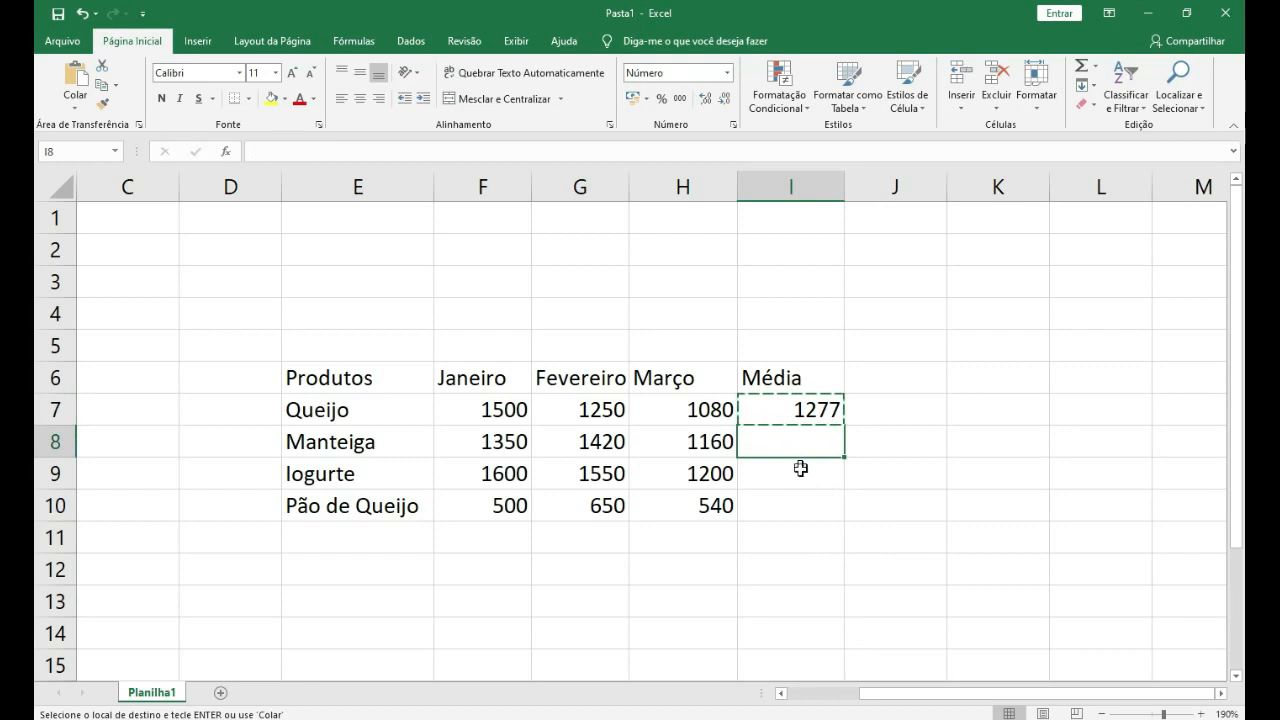
drag(800, 468, 797, 511)
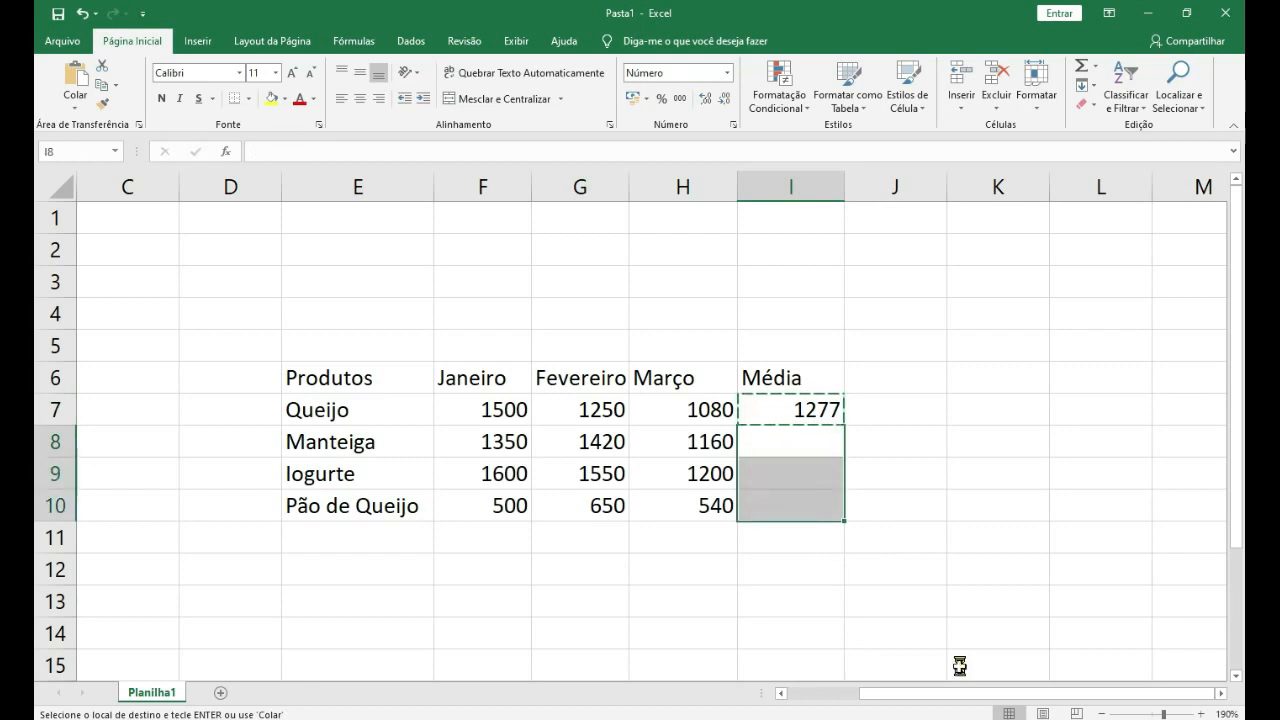
key(Return)
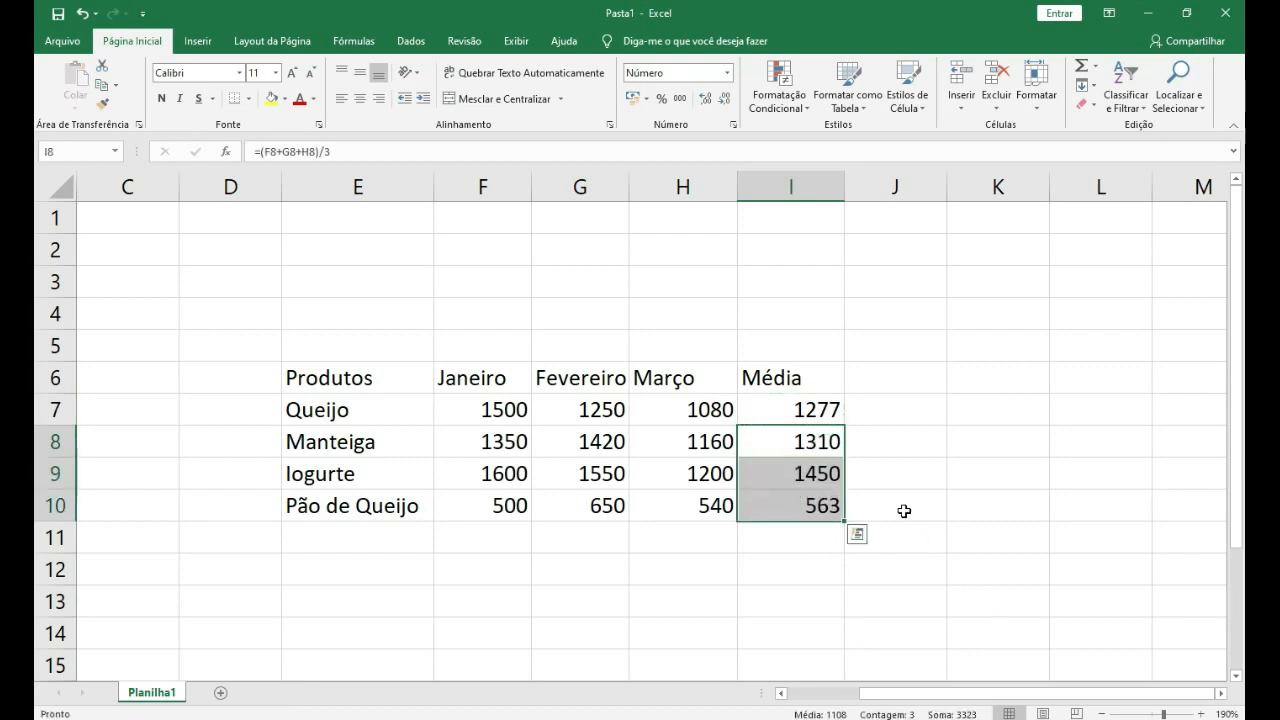
click(807, 417)
click(806, 438)
click(777, 474)
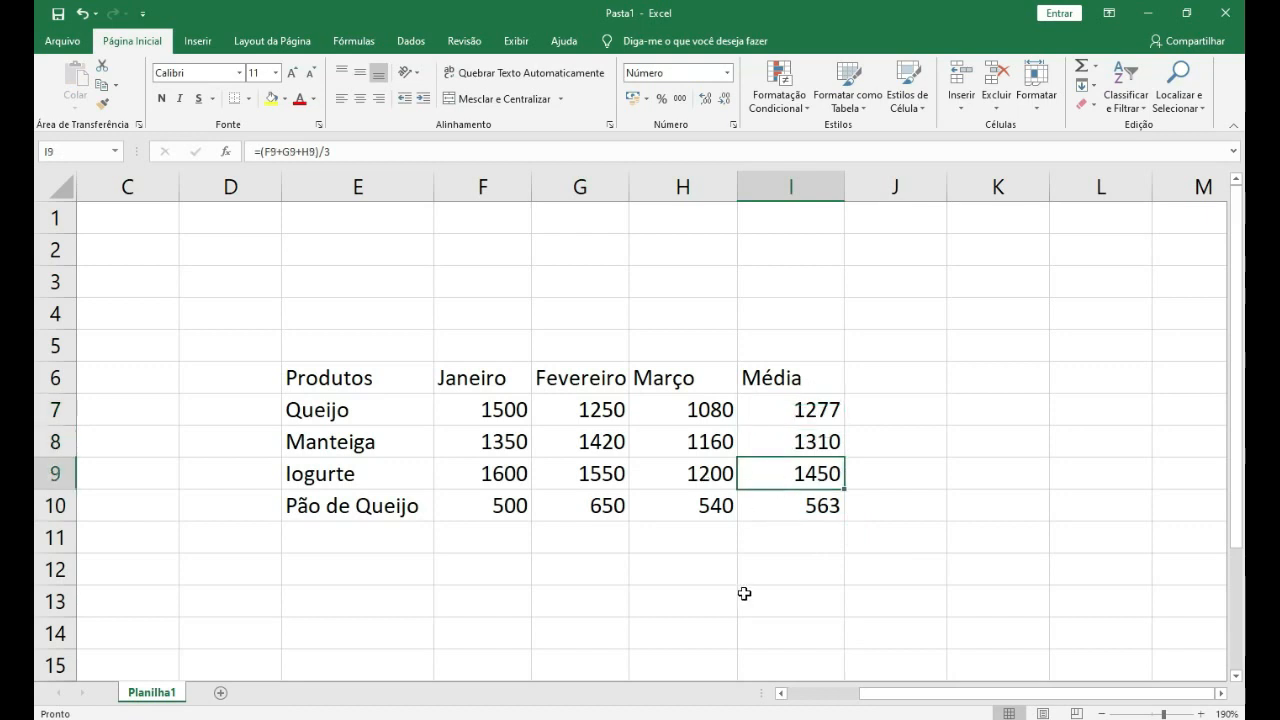
- Fill the Média formula from I7 down to I13, and clear the surplus formulas in I11:I13
click(805, 407)
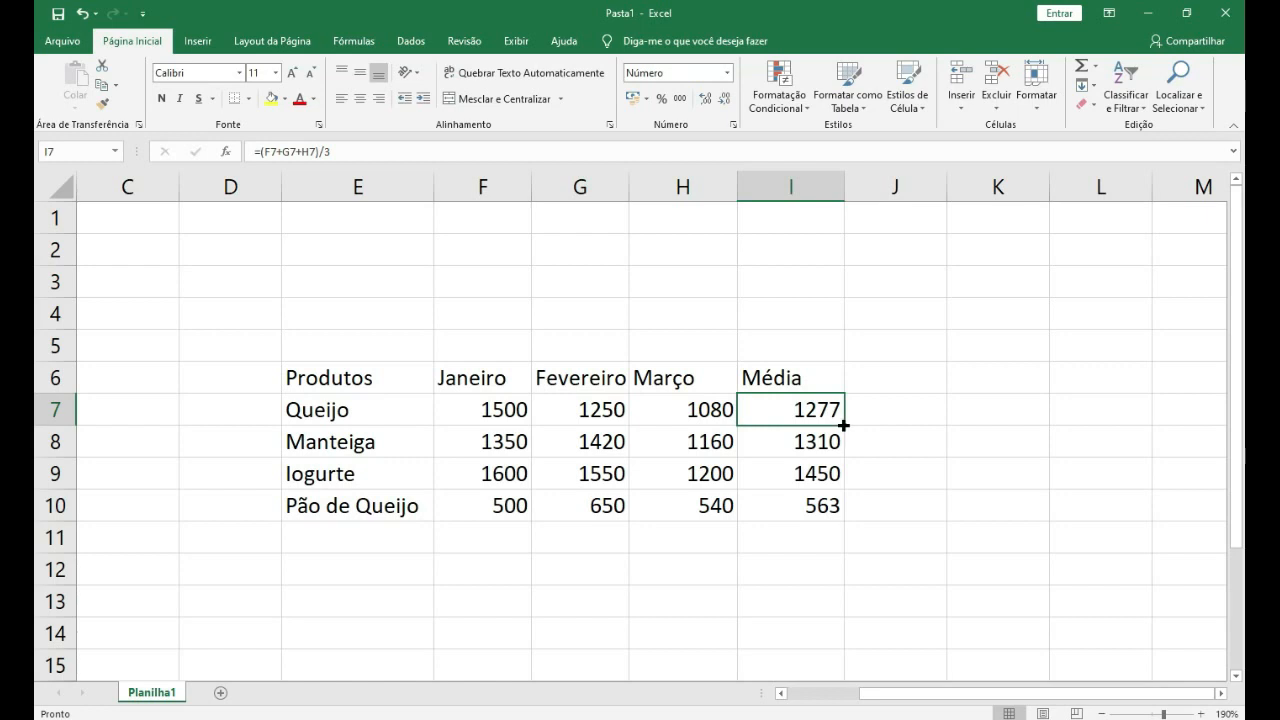
drag(844, 426, 833, 620)
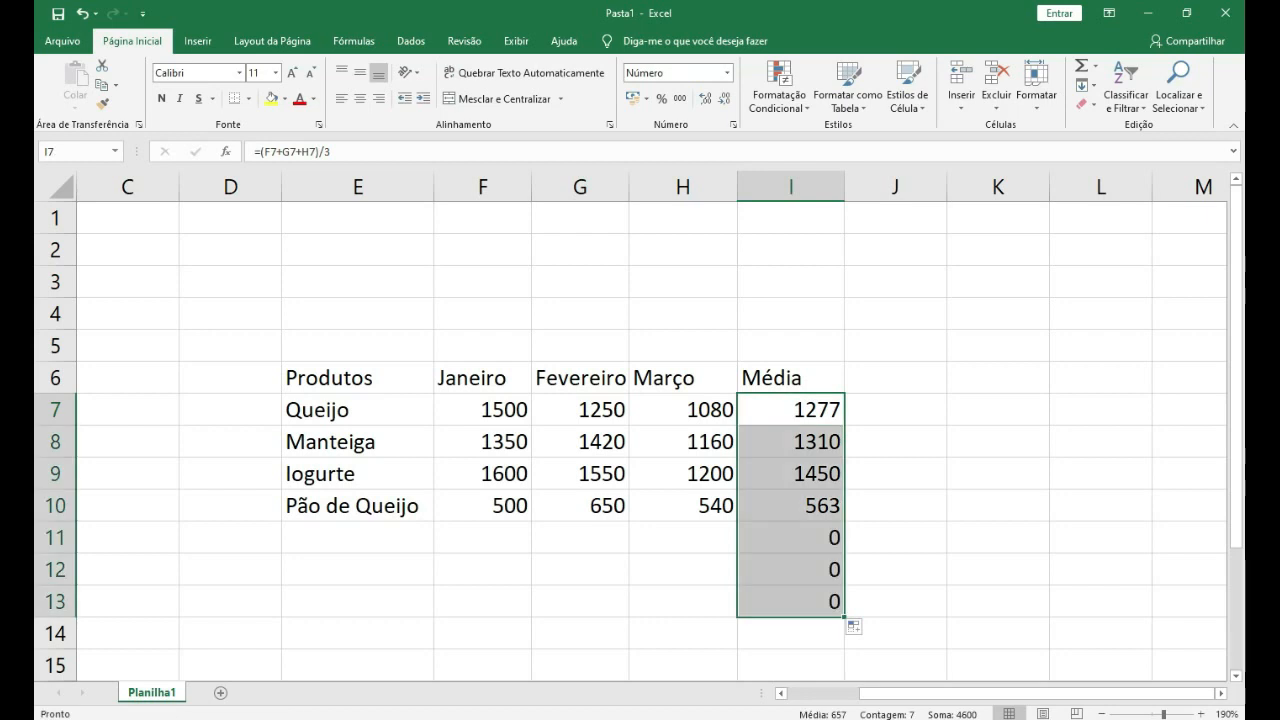
click(894, 514)
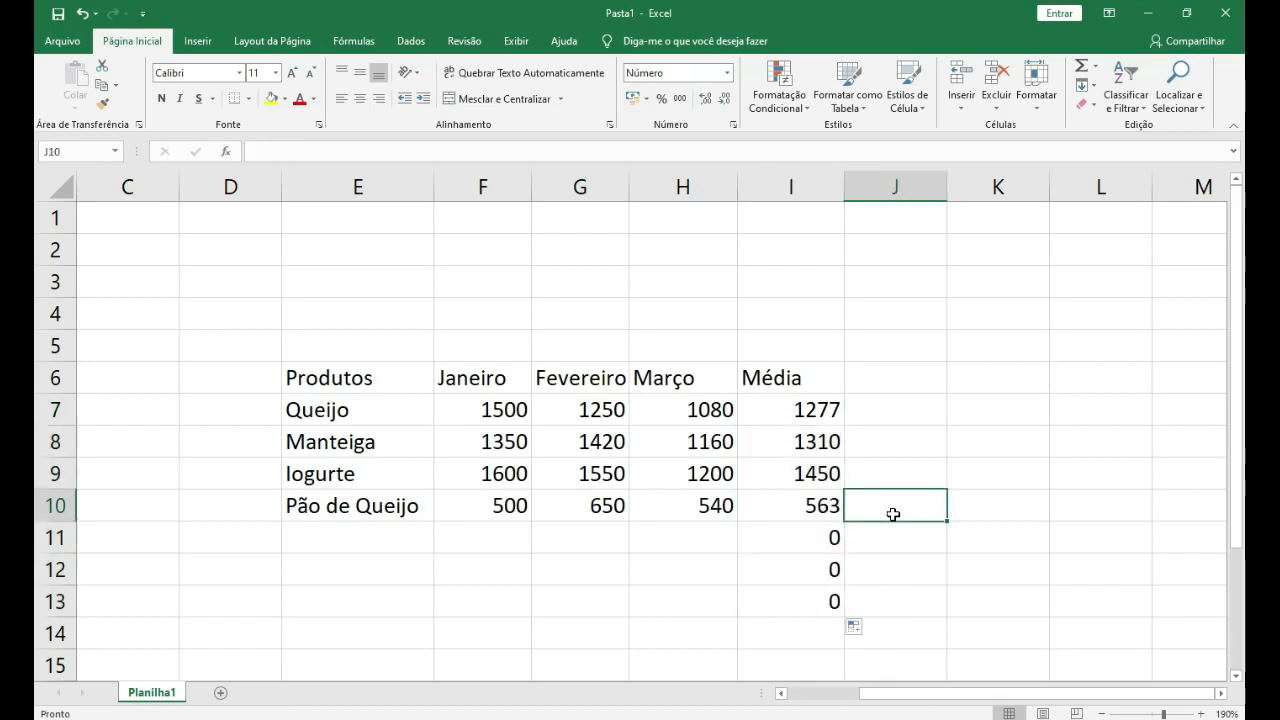
drag(816, 528, 820, 597)
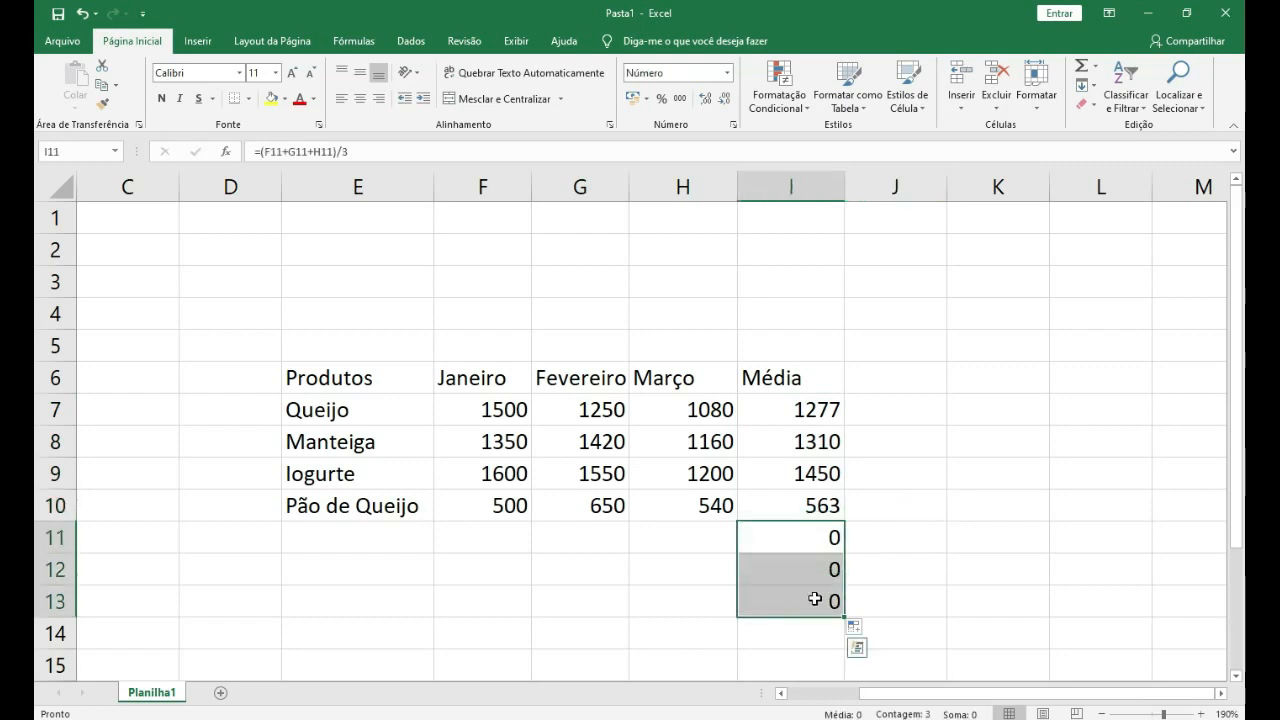
key(Delete)
click(916, 509)
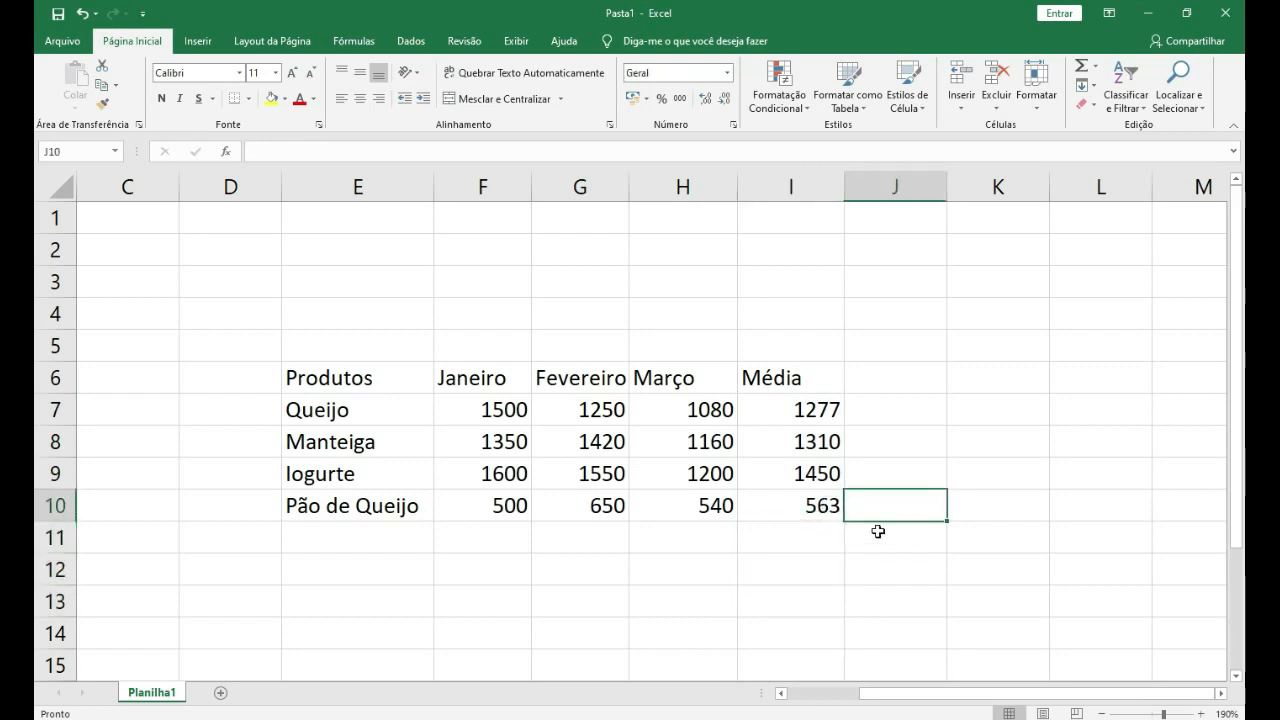
- Cut the Média header and formulas from I6:I10, paste them starting at L6, and check the formula in L7
click(810, 415)
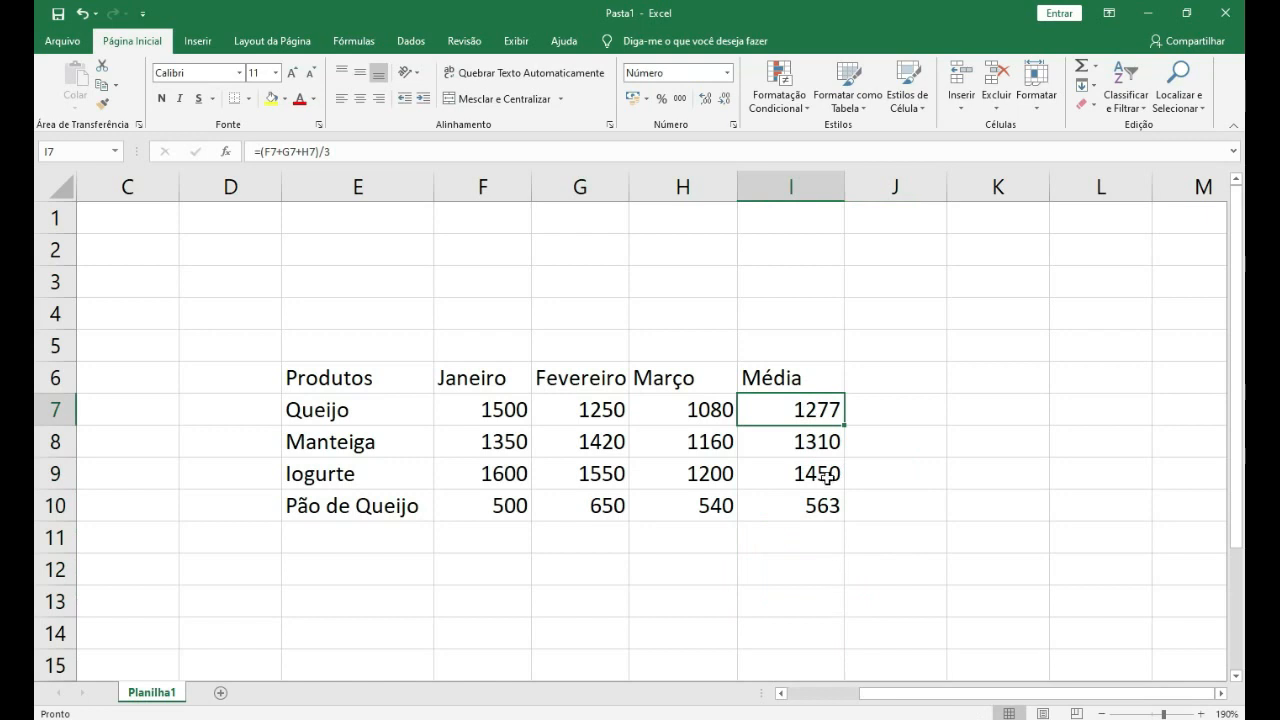
drag(809, 420, 812, 510)
drag(777, 380, 800, 515)
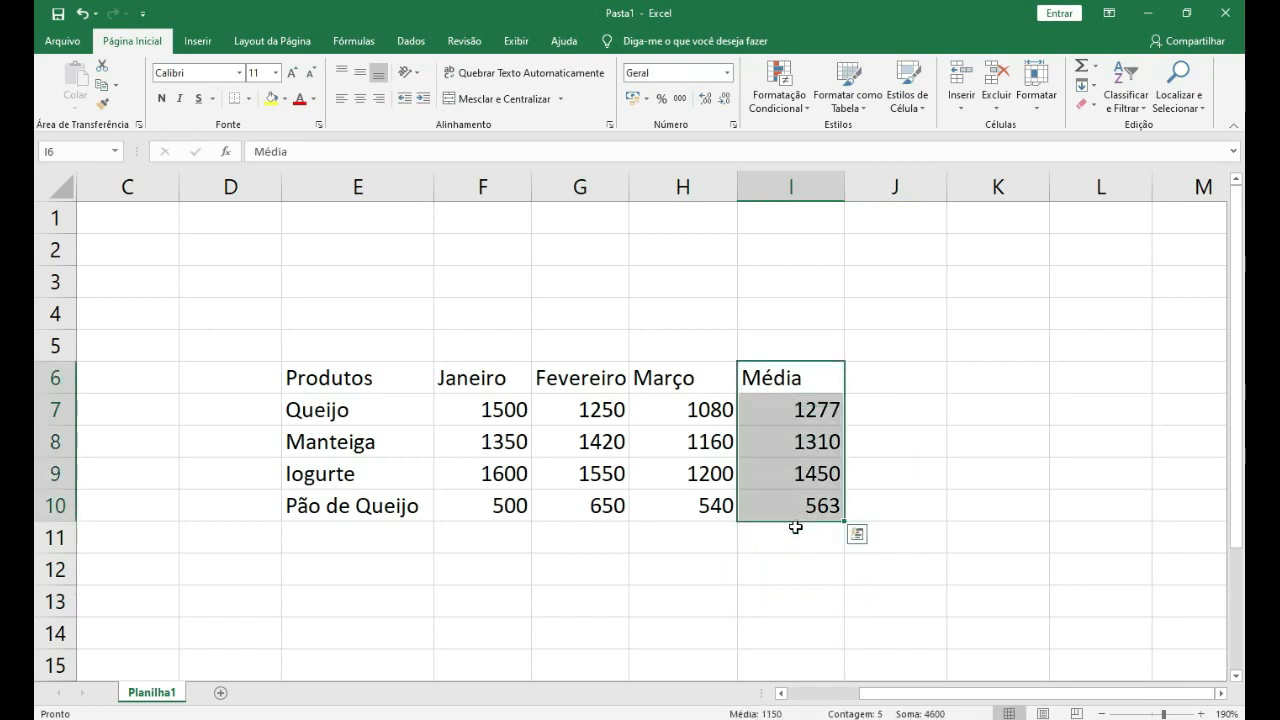
key(ctrl+c)
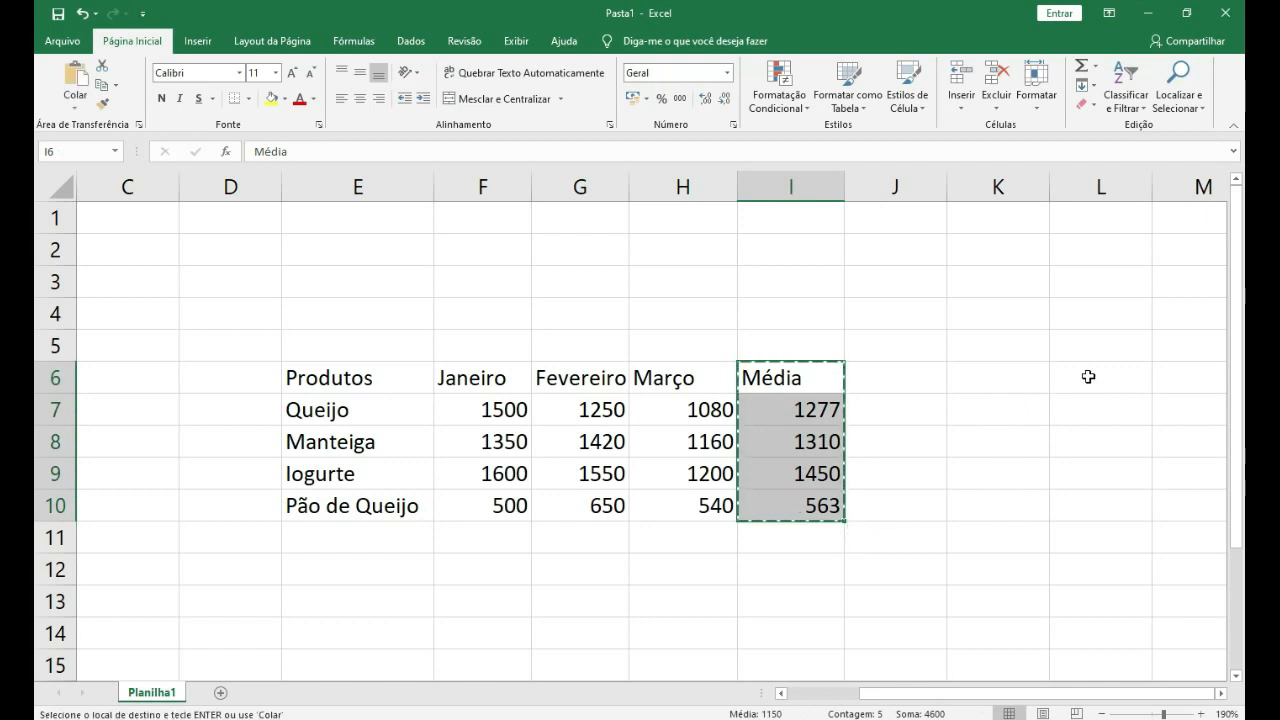
click(1089, 377)
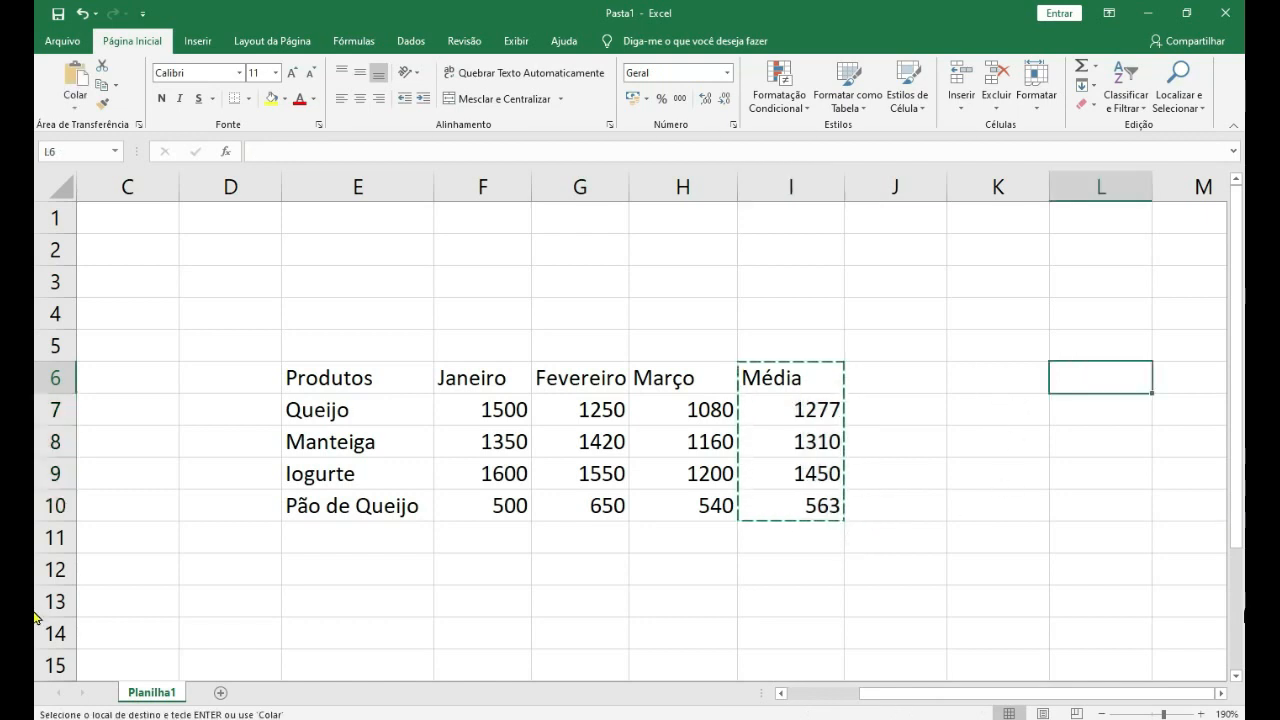
key(ctrl+v)
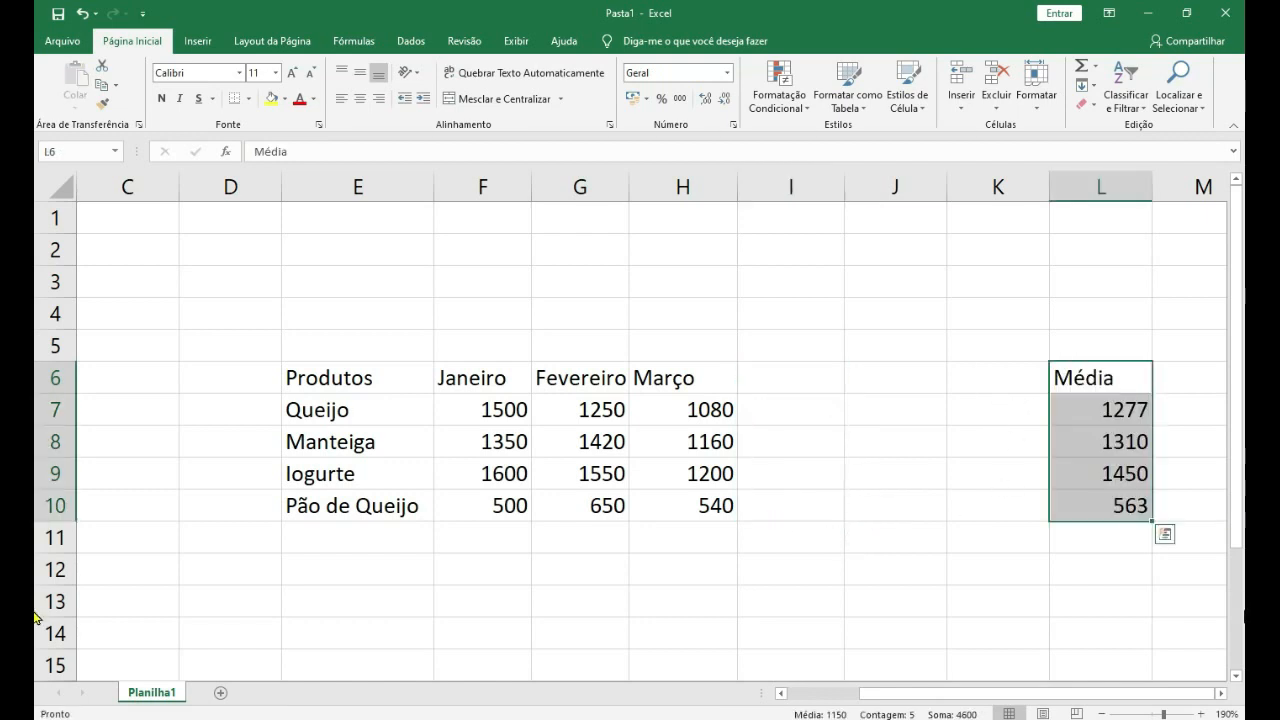
click(1108, 408)
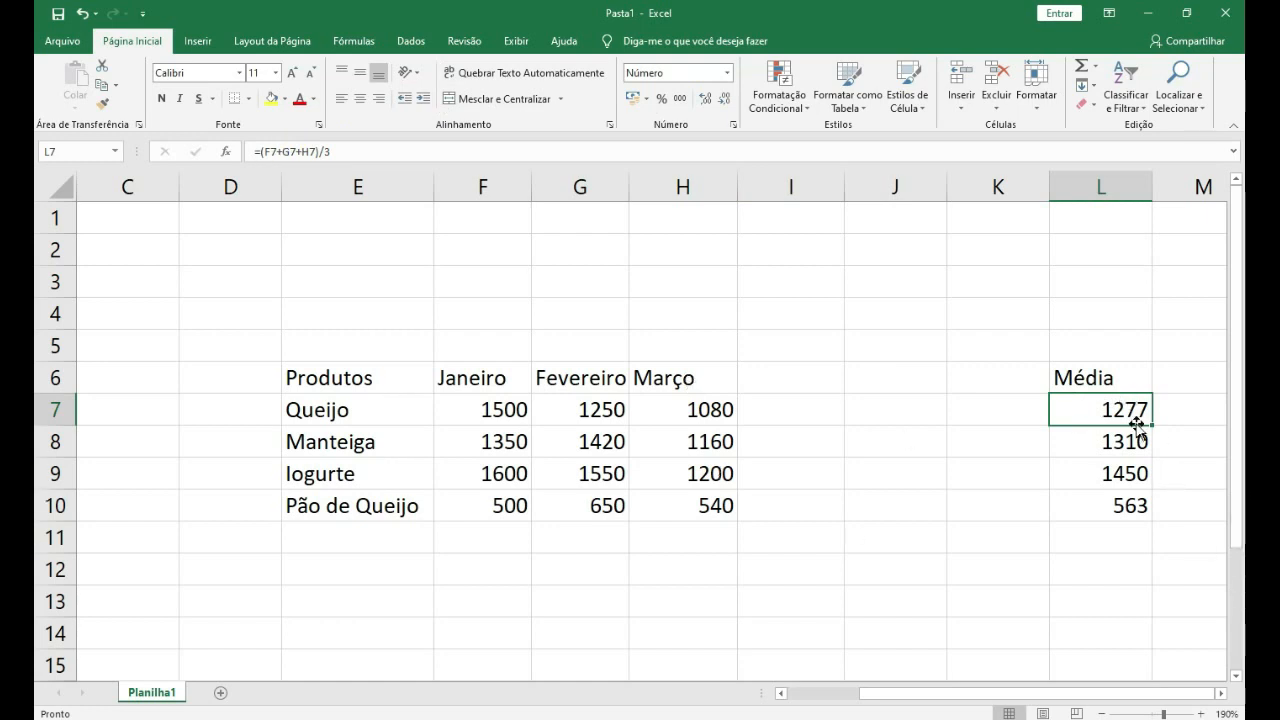
- Examine the Queijo source values in F7, G7 and H7, then the moved Média range L6:L10 and the formula in L7
click(510, 410)
click(596, 411)
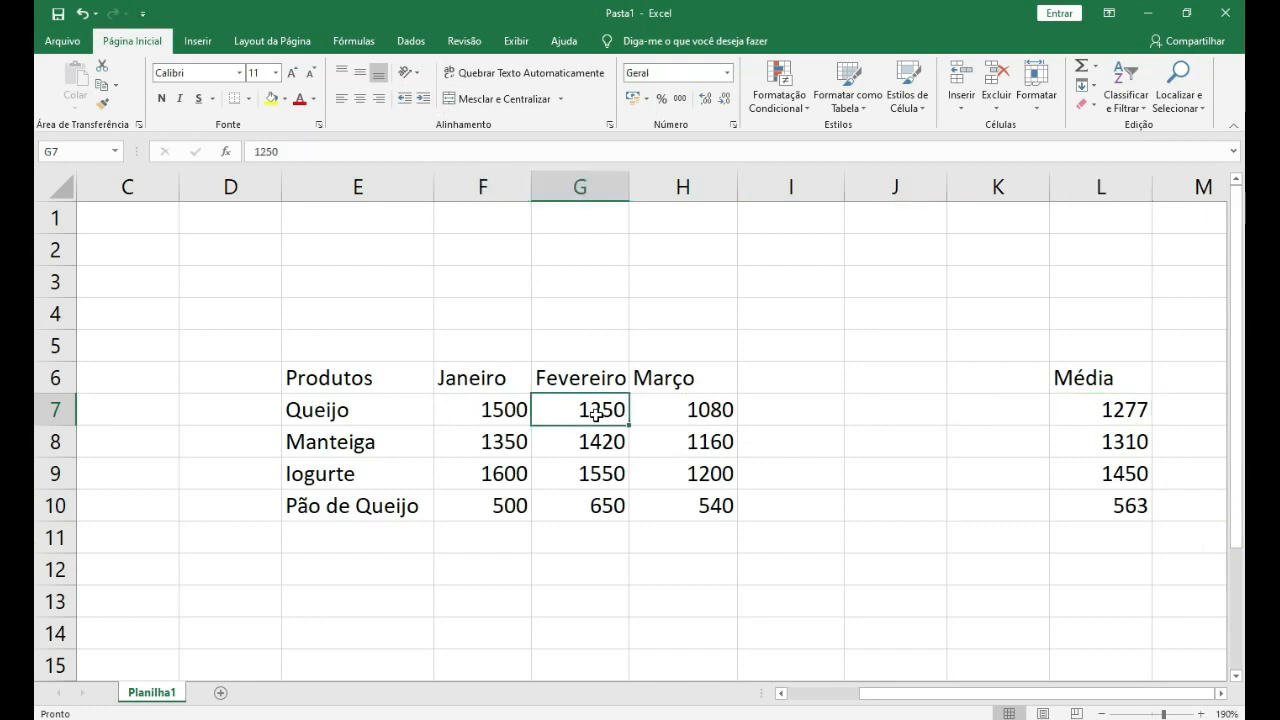
click(716, 412)
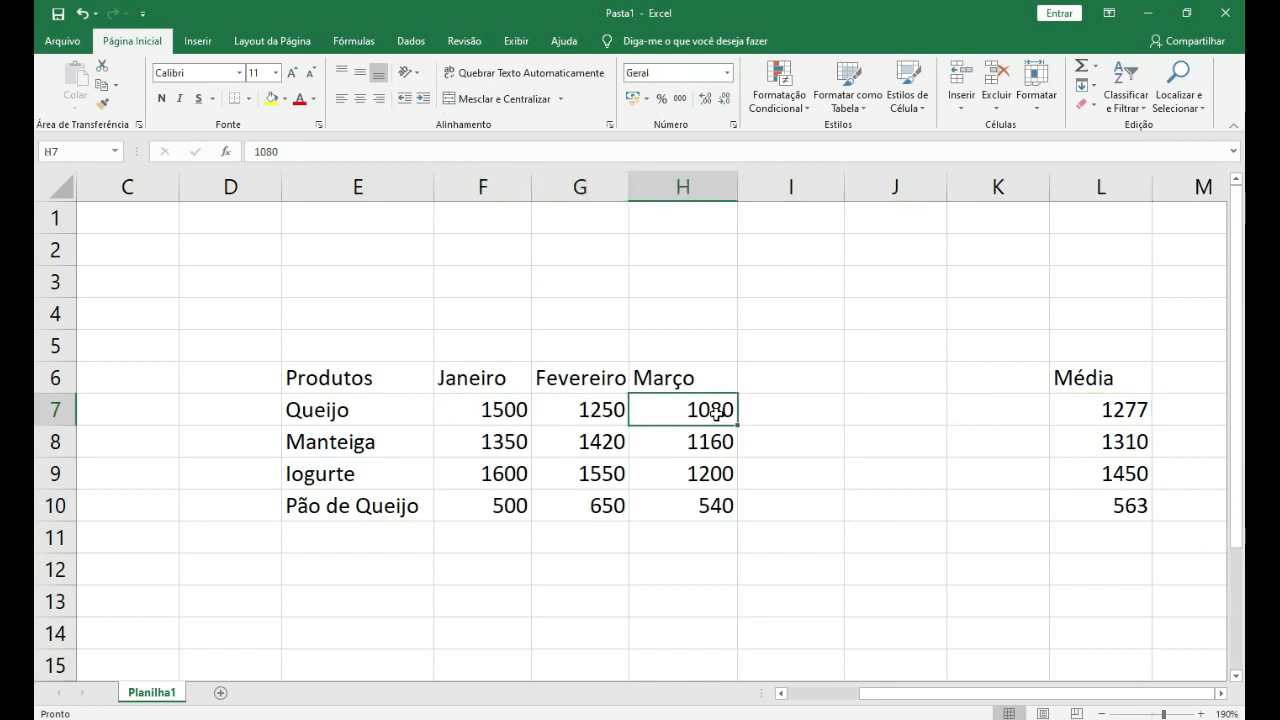
drag(1103, 377, 1117, 503)
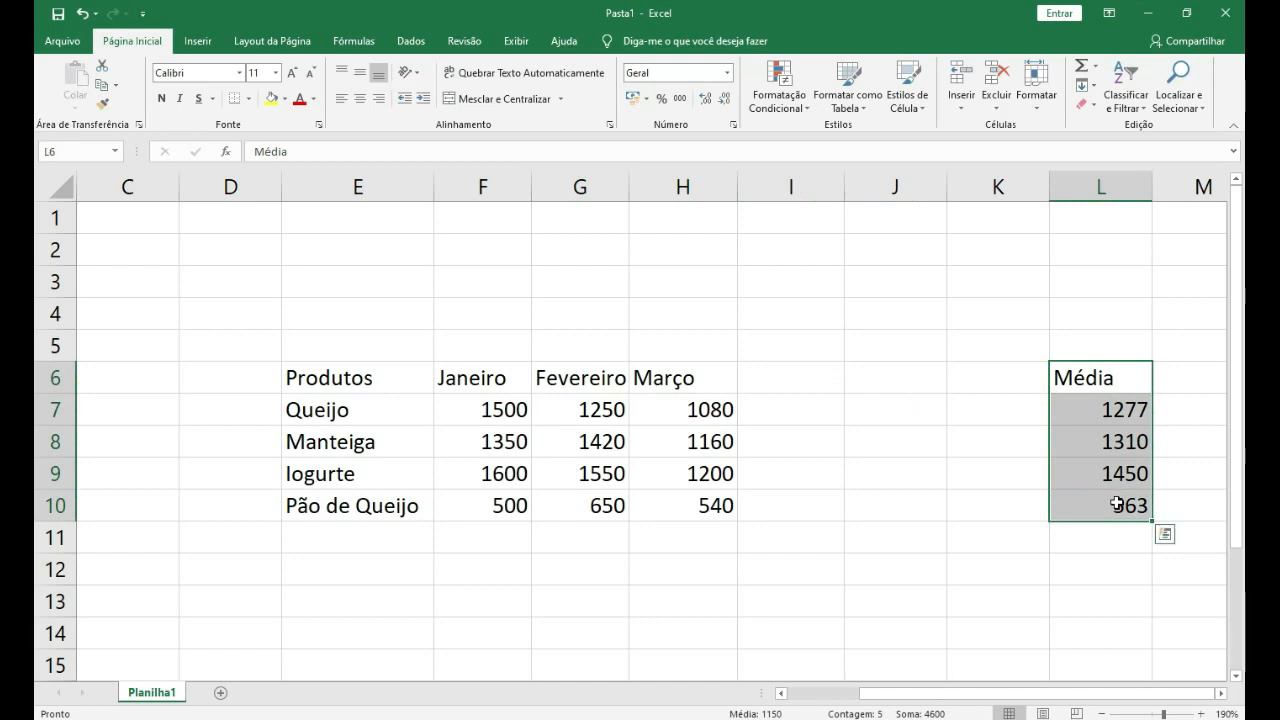
click(1111, 410)
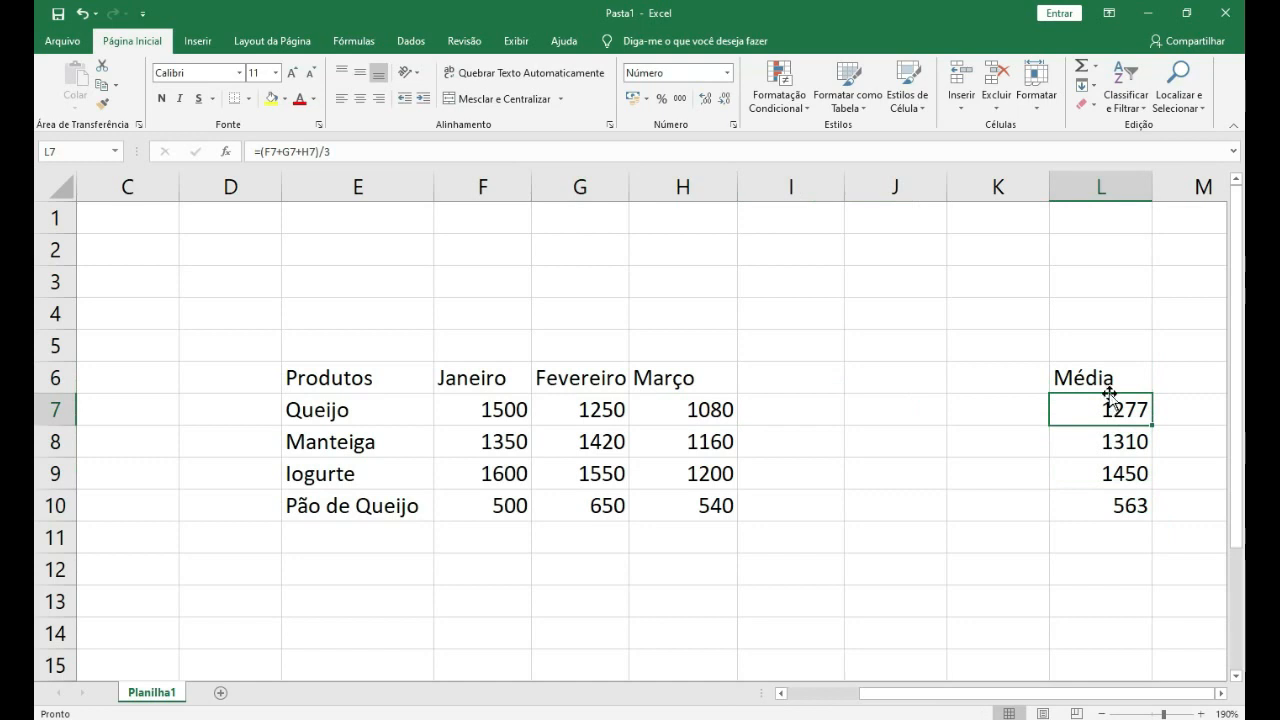
- Cut the Média header and formulas from L6:L10 and paste them back beside the Março column, starting at I6
drag(1105, 378, 1118, 510)
key(ctrl+c)
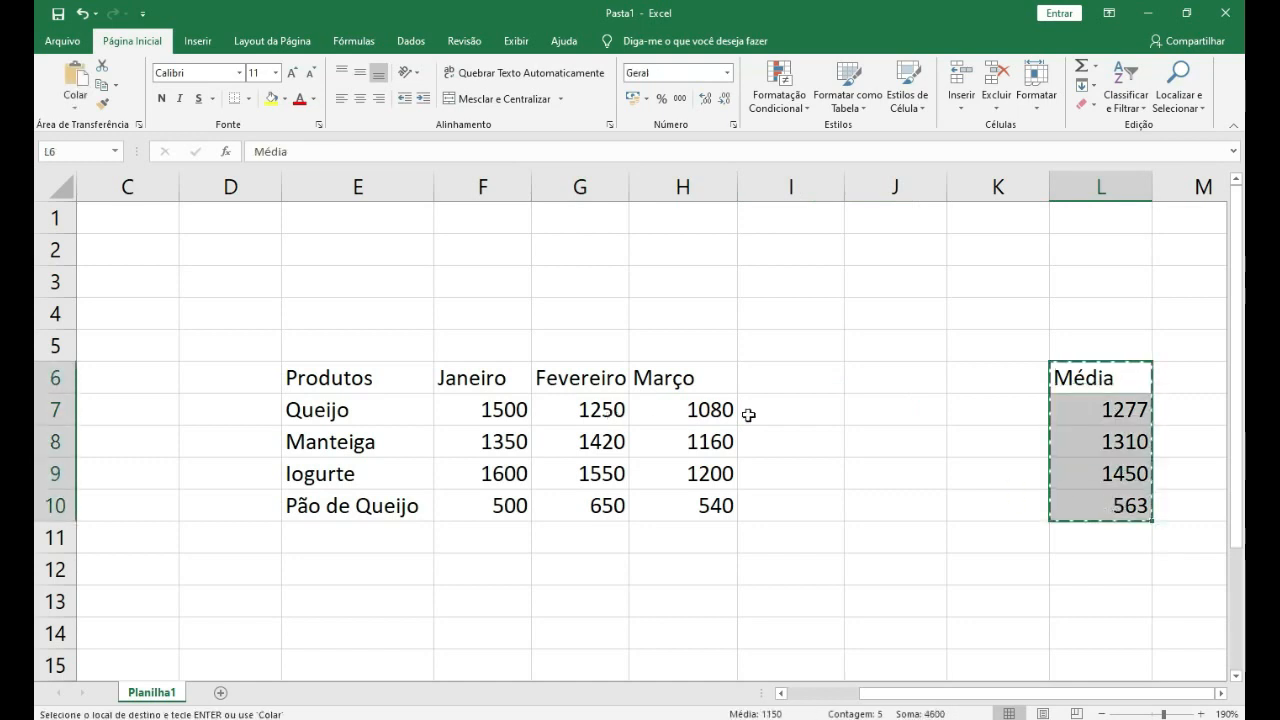
click(812, 374)
key(ctrl+v)
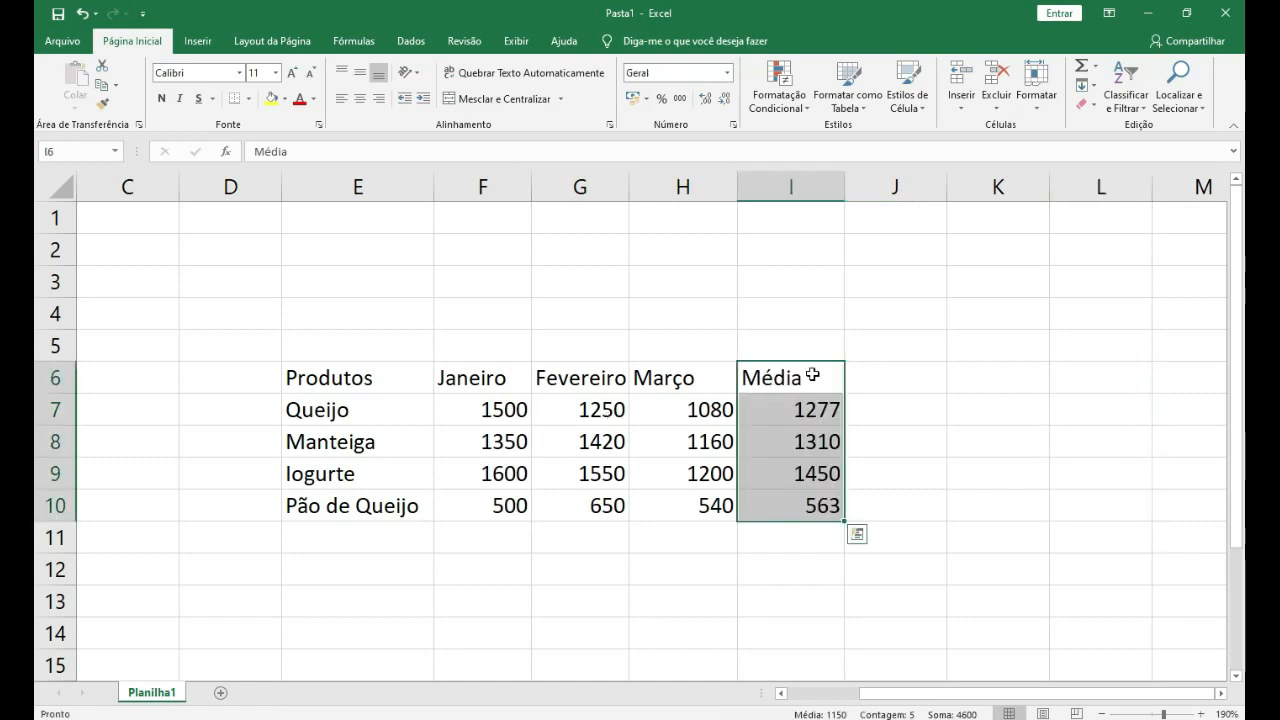